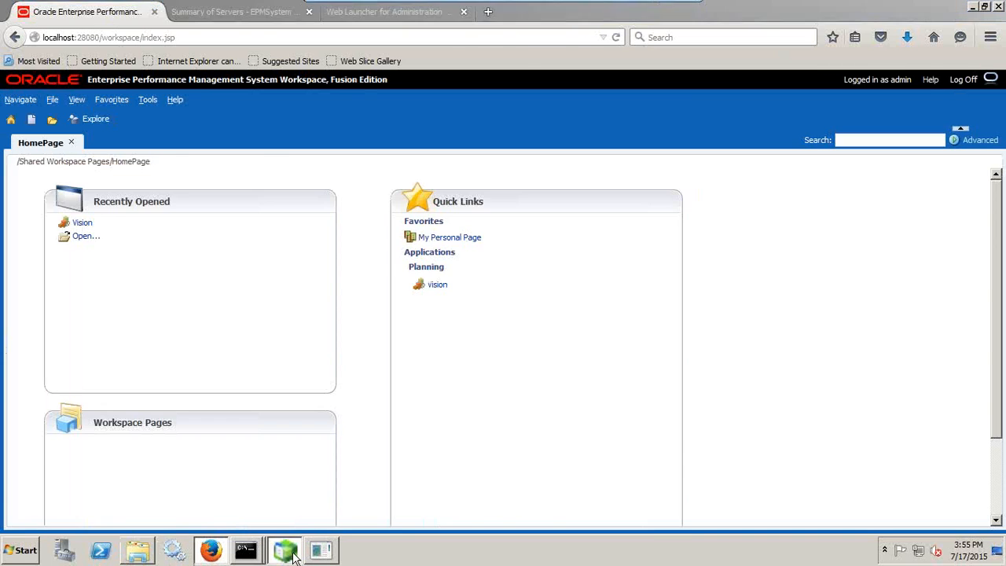
# Open Vision's Log Analyzer Charts, signing back in with the administrator username and password
pyautogui.click(293, 555)
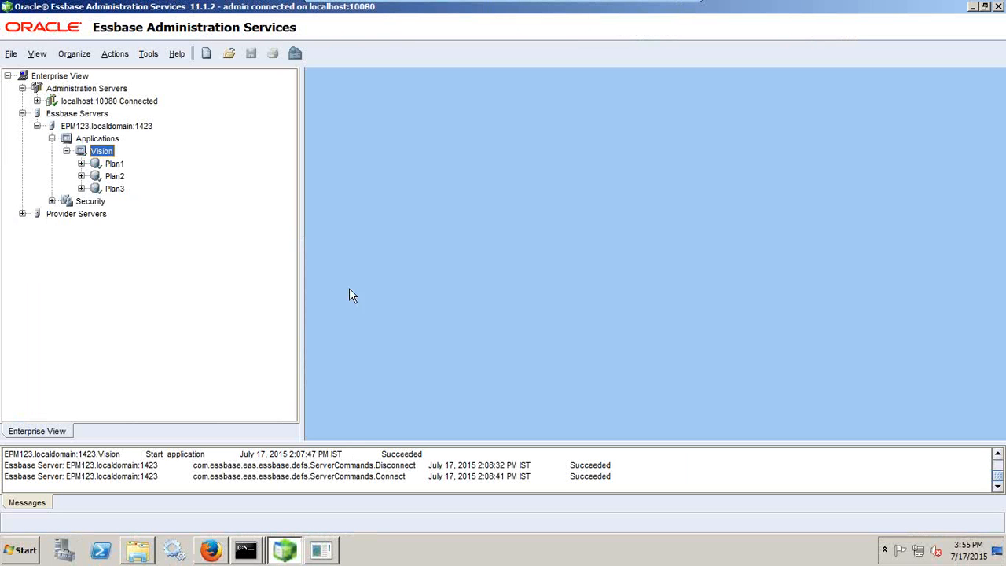
pyautogui.rightClick(106, 157)
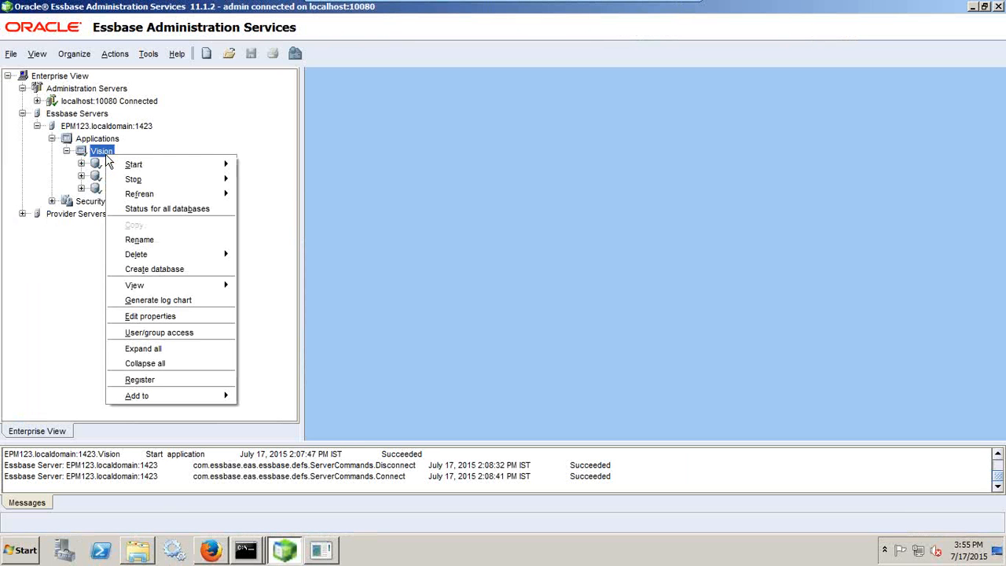
pyautogui.moveTo(161, 288)
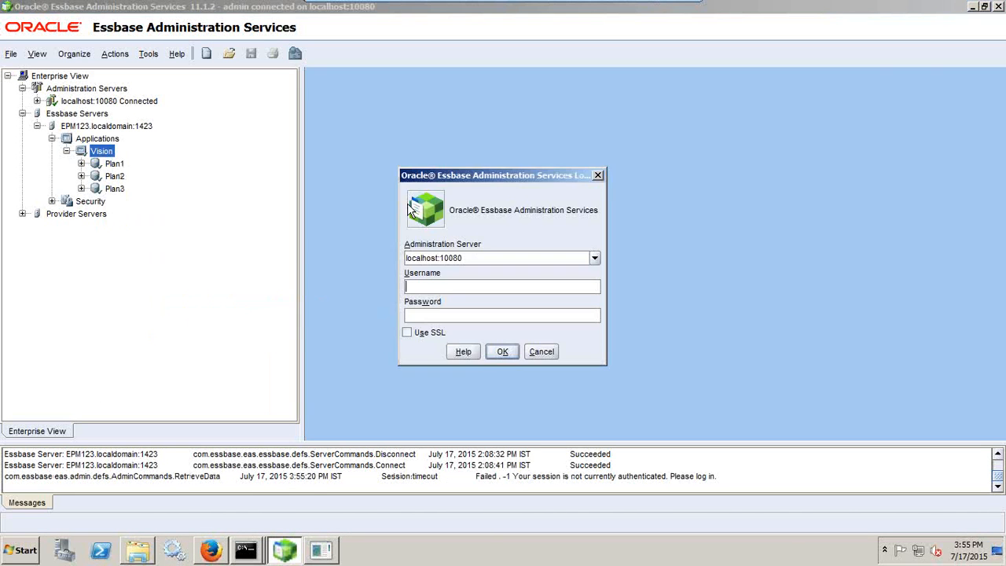
pyautogui.write('admin')
pyautogui.press('Tab')
pyautogui.write('welcome')
pyautogui.press('Return')
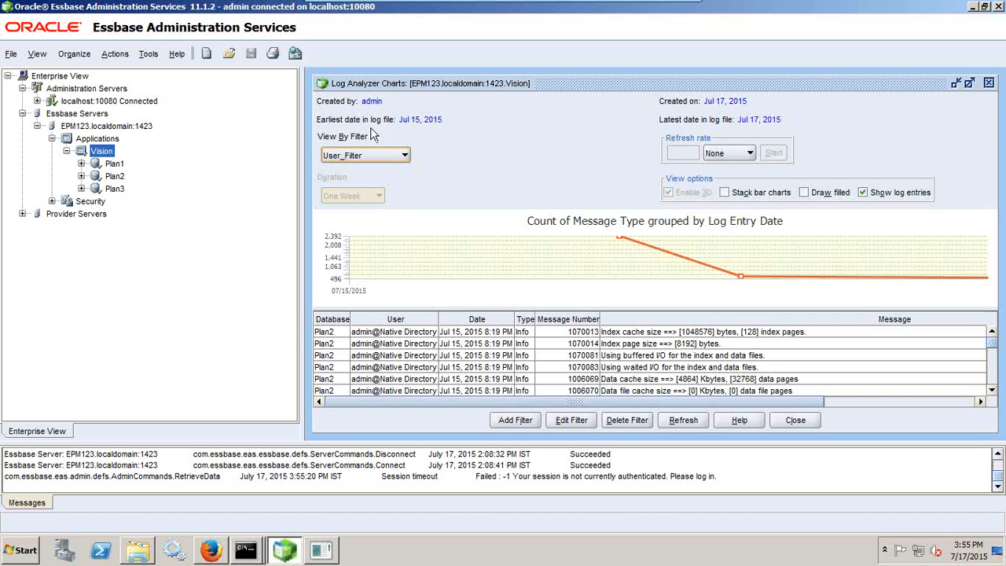
# Maximize the log charts and view Errors, then Calculations entries, refreshing each
pyautogui.doubleClick(380, 87)
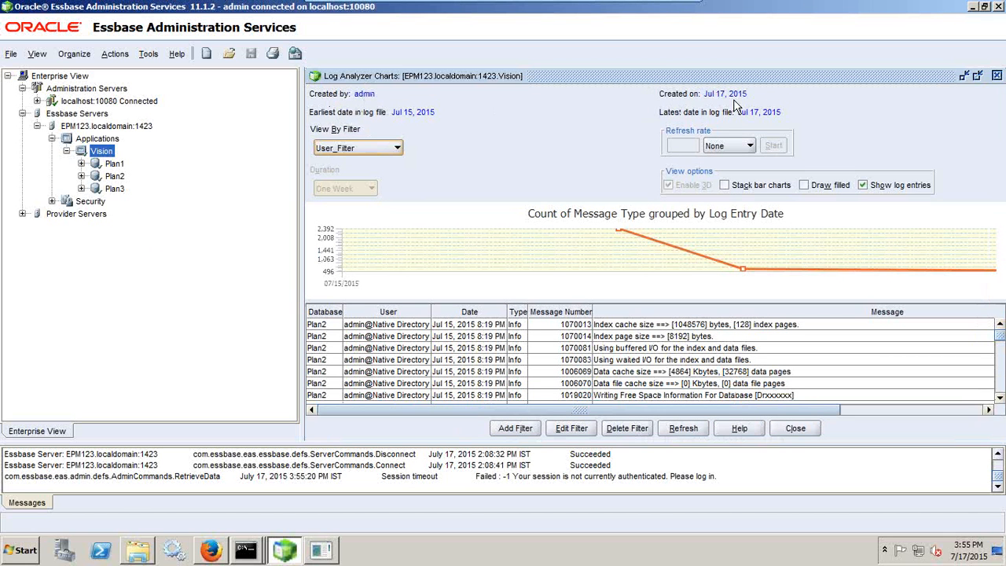
pyautogui.click(393, 148)
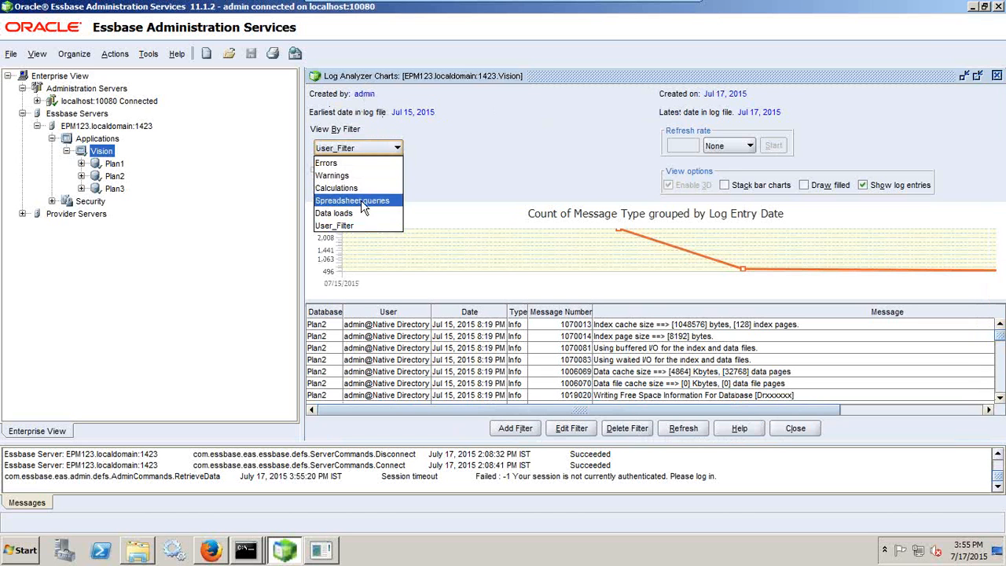
pyautogui.click(367, 163)
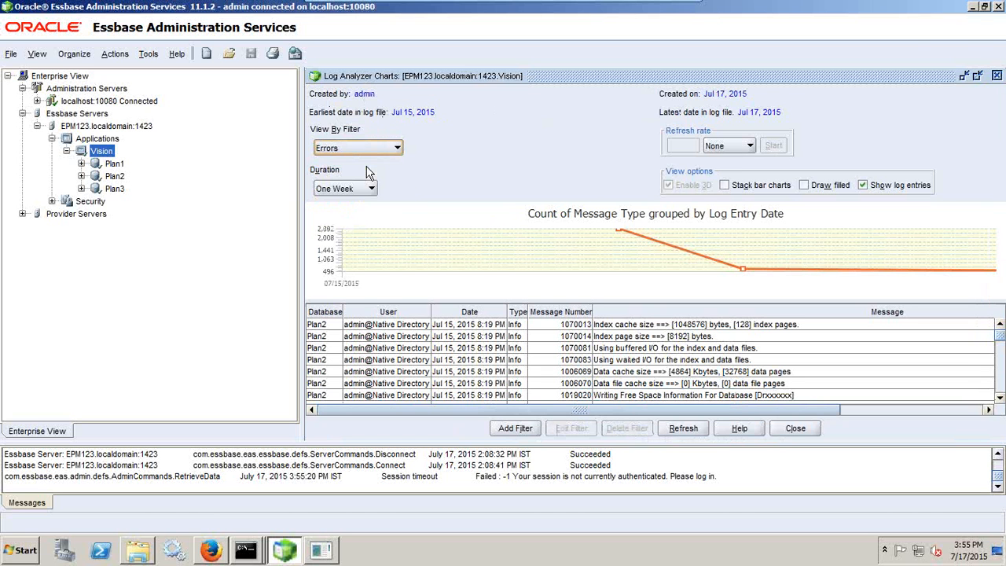
pyautogui.click(682, 428)
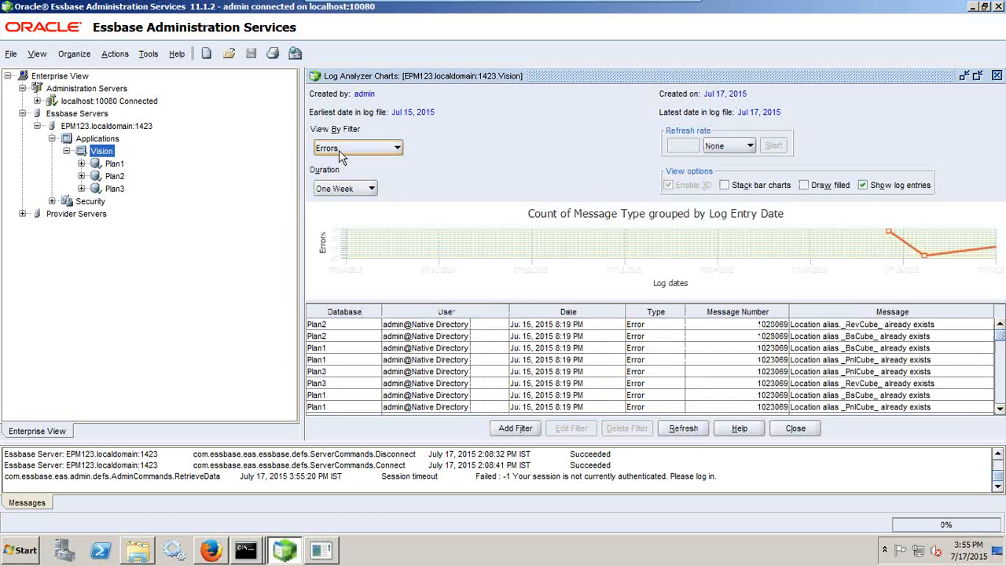
pyautogui.click(339, 150)
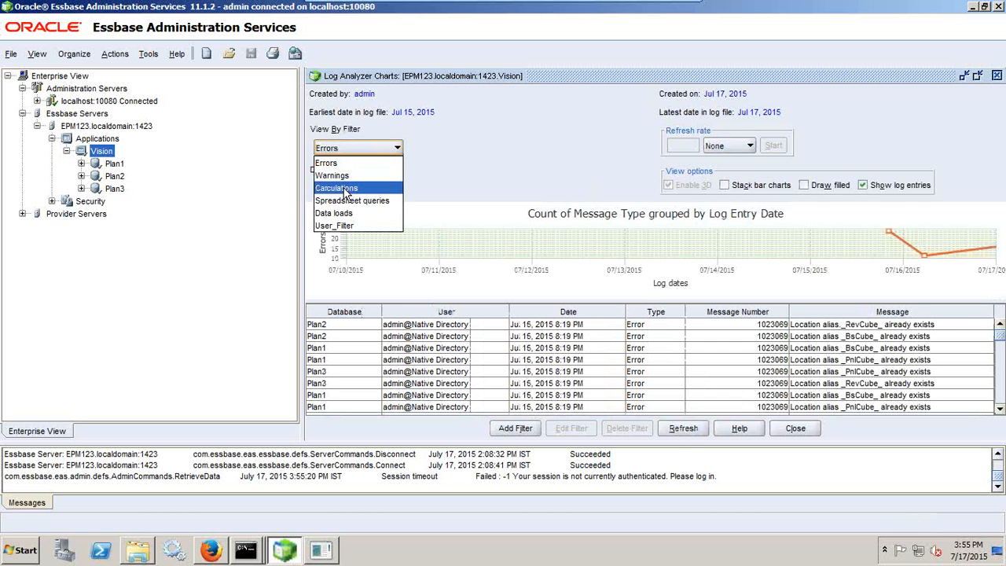
pyautogui.click(343, 188)
pyautogui.click(682, 427)
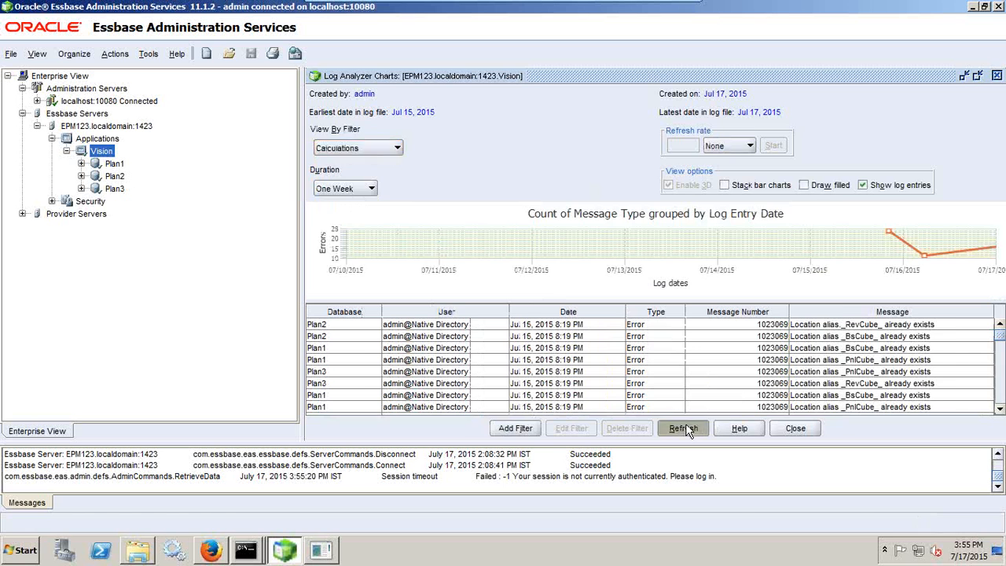
# Keep the Calculations filter and set the refresh rate unit to Second(s)
pyautogui.click(370, 149)
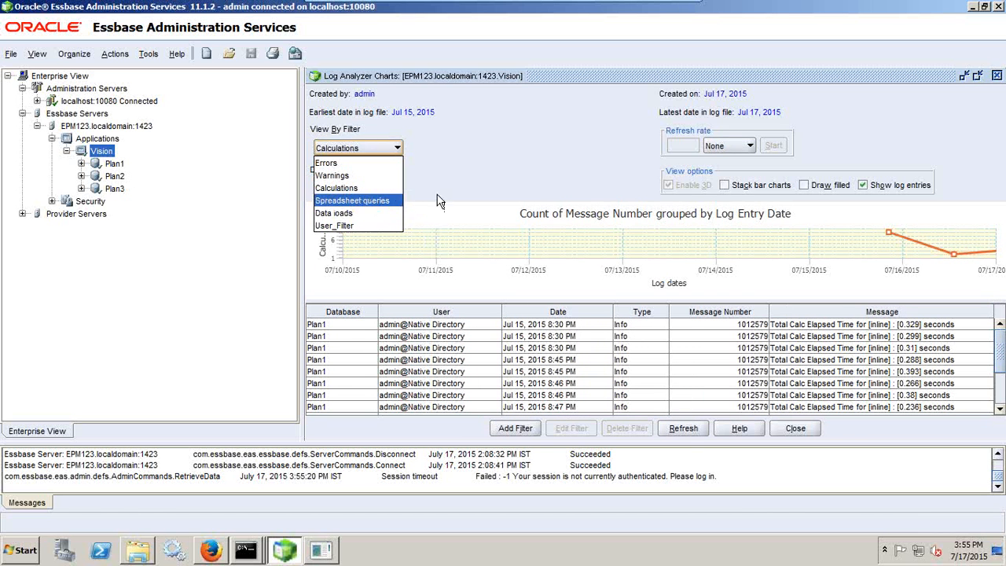
pyautogui.click(480, 194)
pyautogui.click(750, 146)
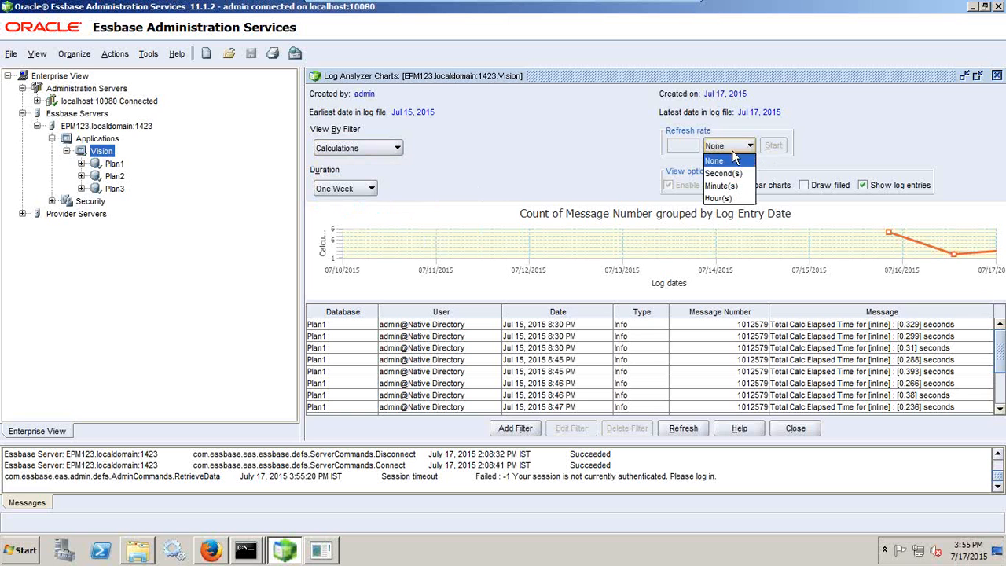
pyautogui.click(727, 172)
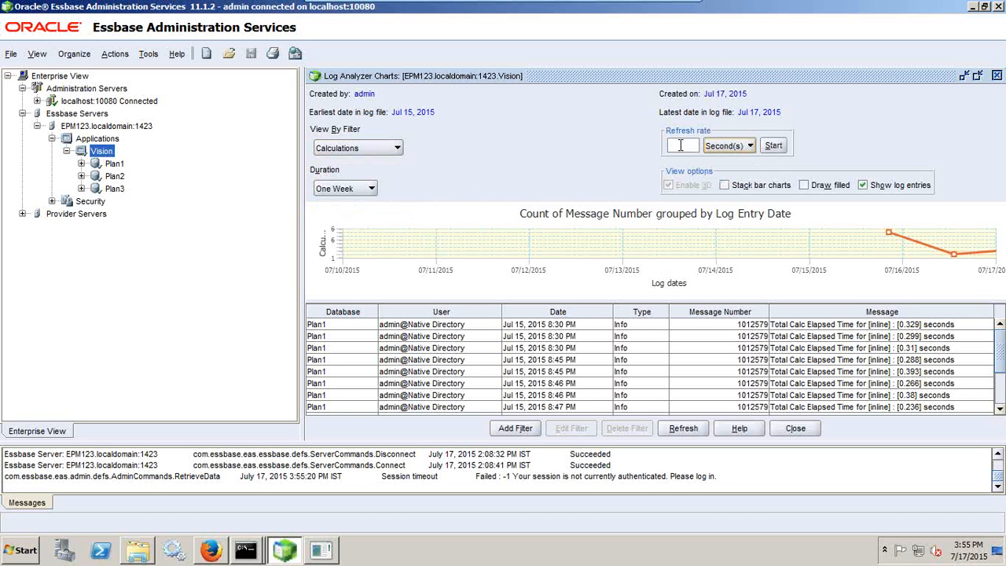
pyautogui.click(680, 146)
# Keep the duration at One Week and refresh the chart with the Errors filter
pyautogui.click(338, 190)
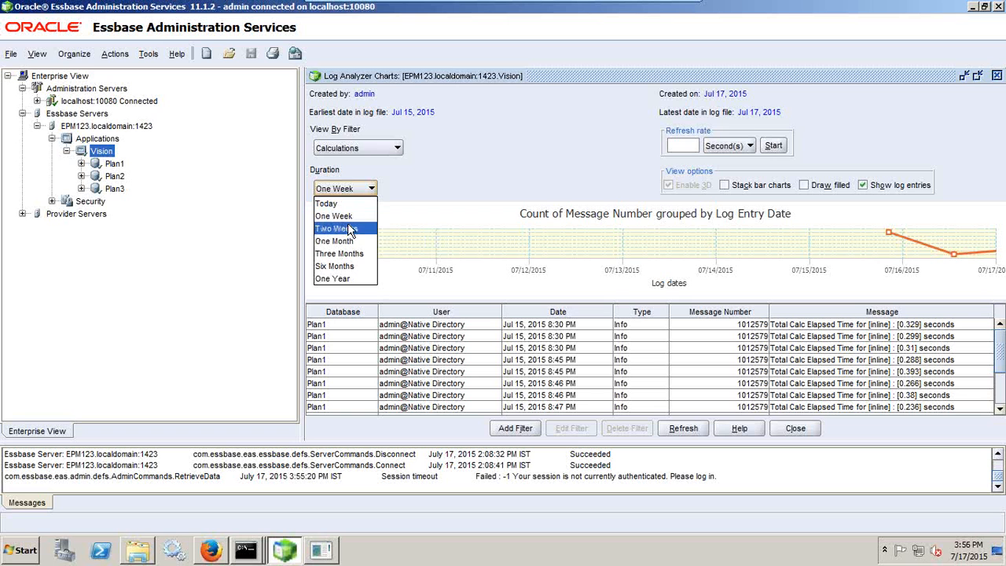
pyautogui.click(338, 215)
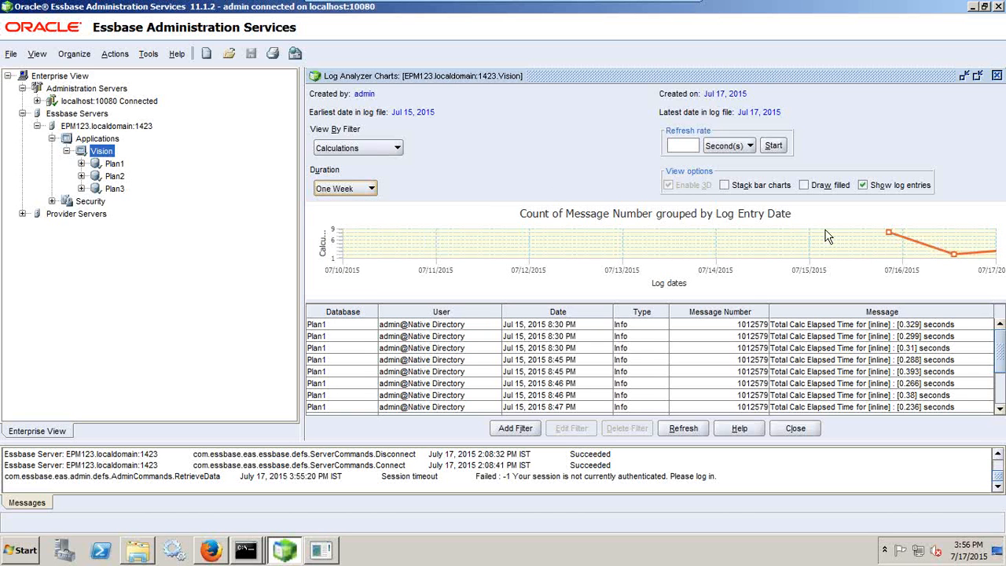
pyautogui.click(380, 149)
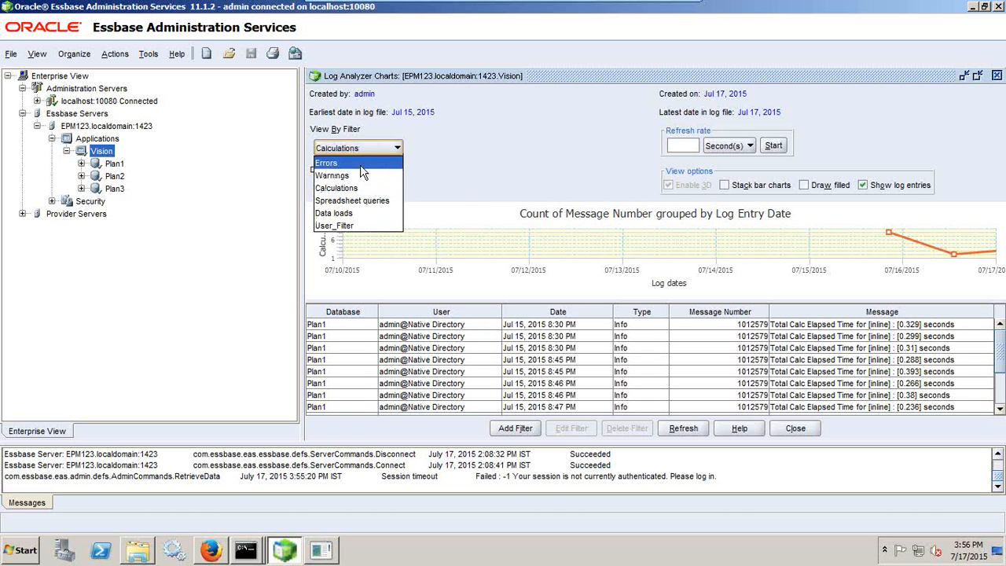
pyautogui.click(365, 164)
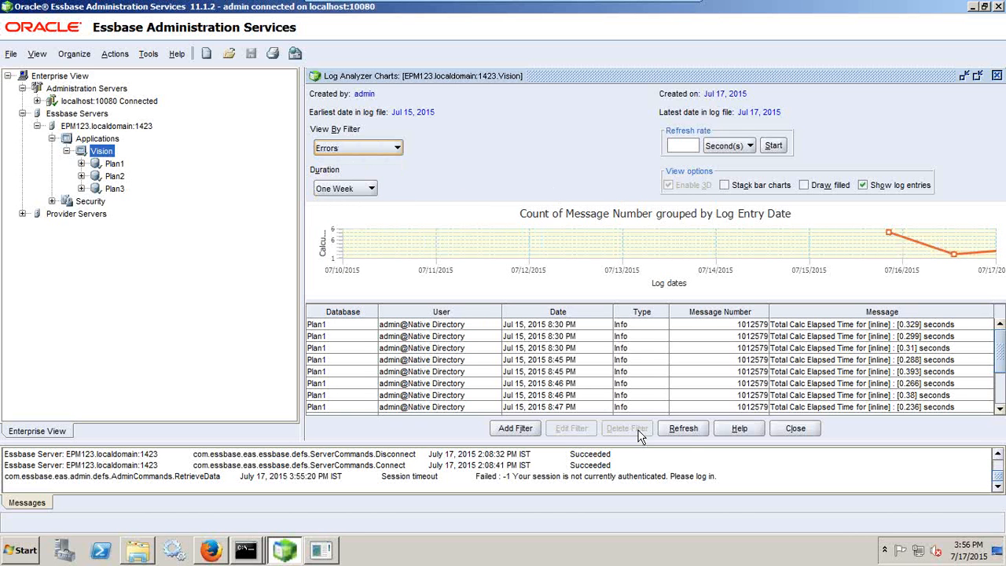
pyautogui.click(682, 429)
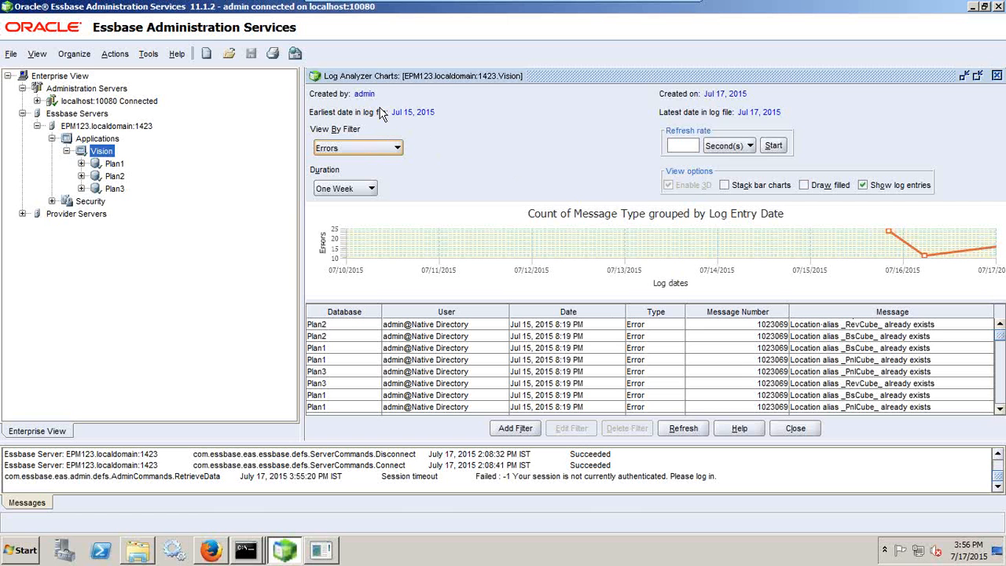
# Add a custom log filter named Filter_By_User_new_Connection
pyautogui.click(514, 428)
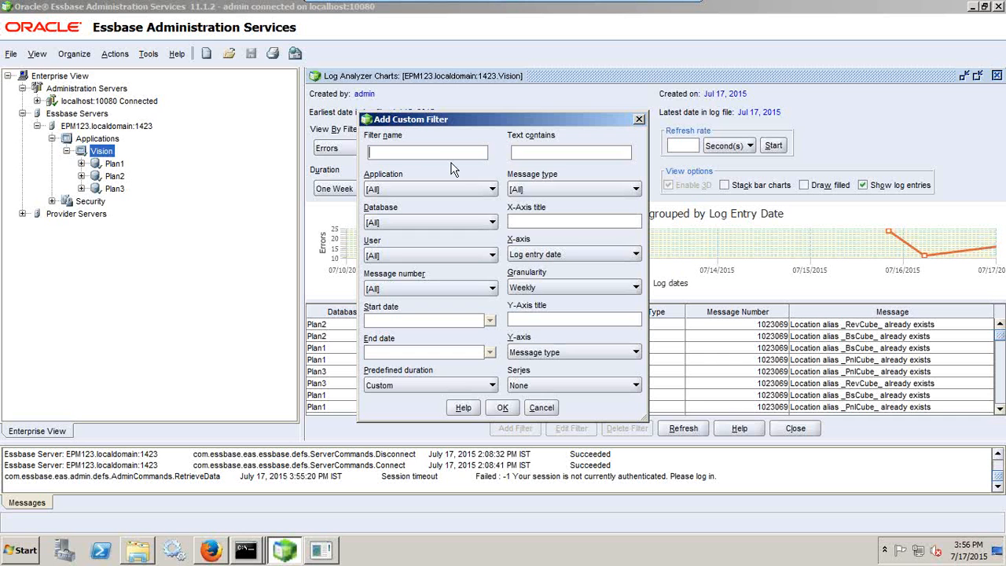
pyautogui.write('Filter_By)User_new')
pyautogui.press('BackSpace')
pyautogui.write('onnection')
pyautogui.press('BackSpace')
pyautogui.write('_')
# Limit the filter to Vision, Plan1 and the administrator user, apply it, then bring up SQL*Plus
pyautogui.click(405, 190)
pyautogui.click(396, 228)
pyautogui.click(403, 224)
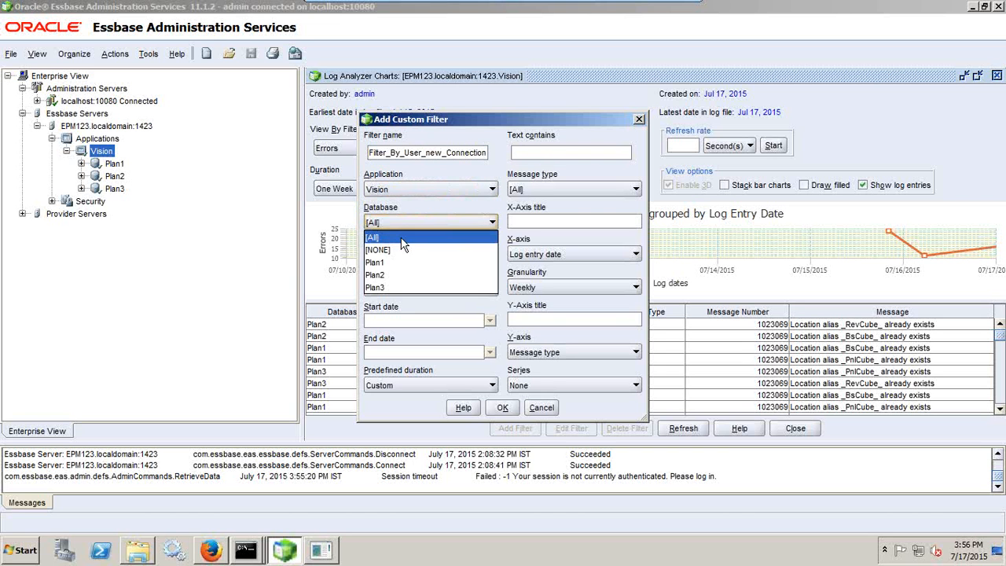
pyautogui.click(396, 260)
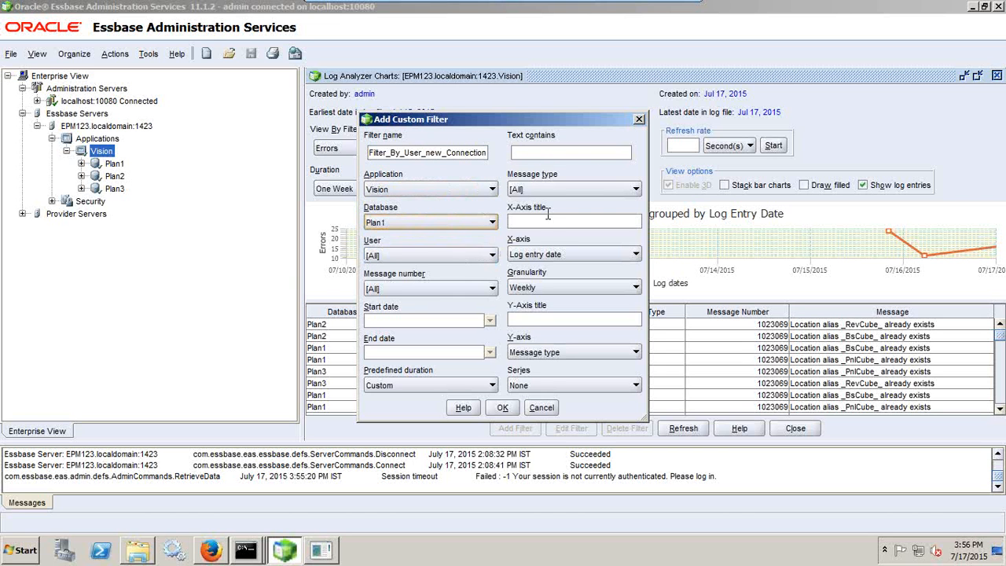
pyautogui.click(411, 256)
pyautogui.click(417, 294)
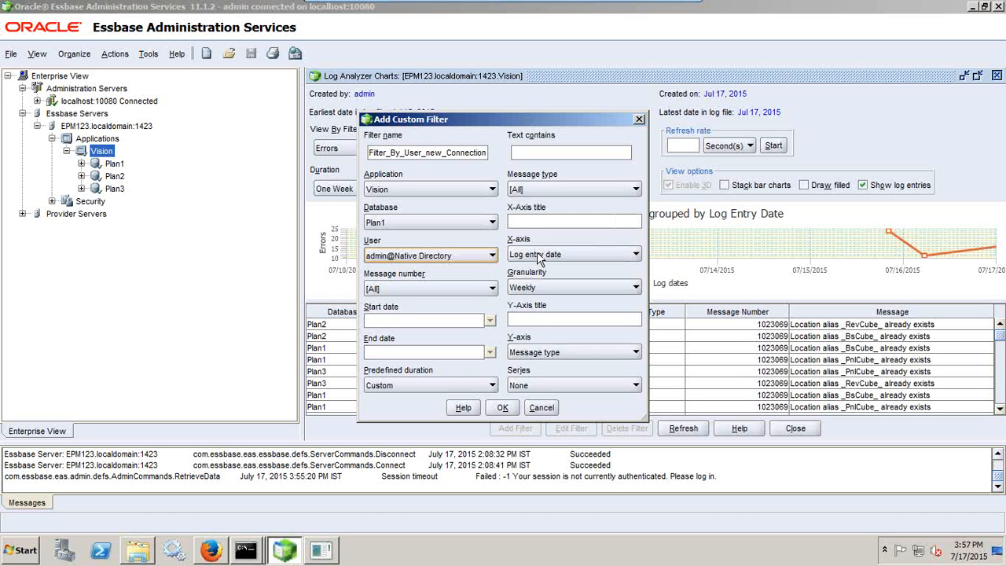
pyautogui.click(497, 408)
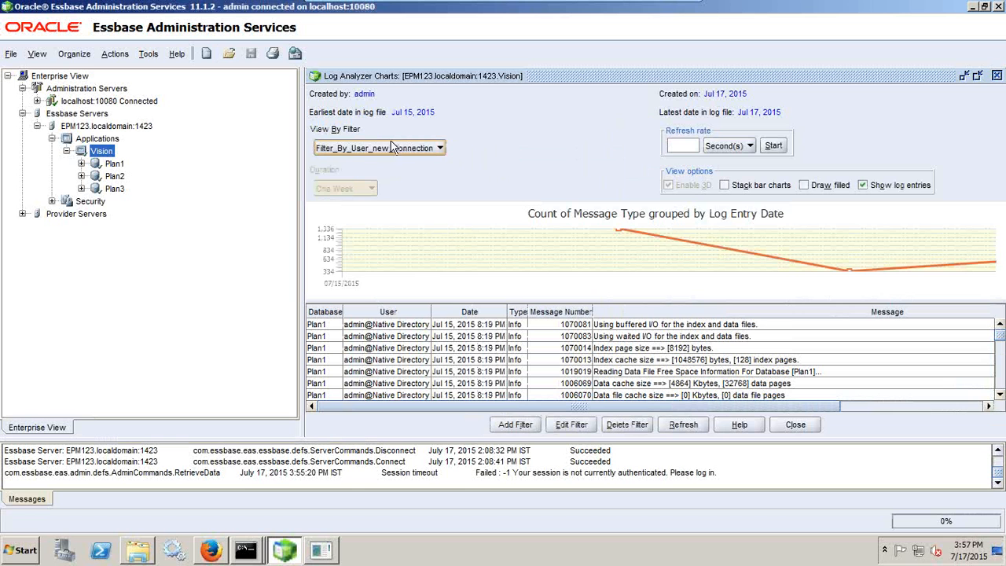
pyautogui.click(394, 155)
pyautogui.click(395, 155)
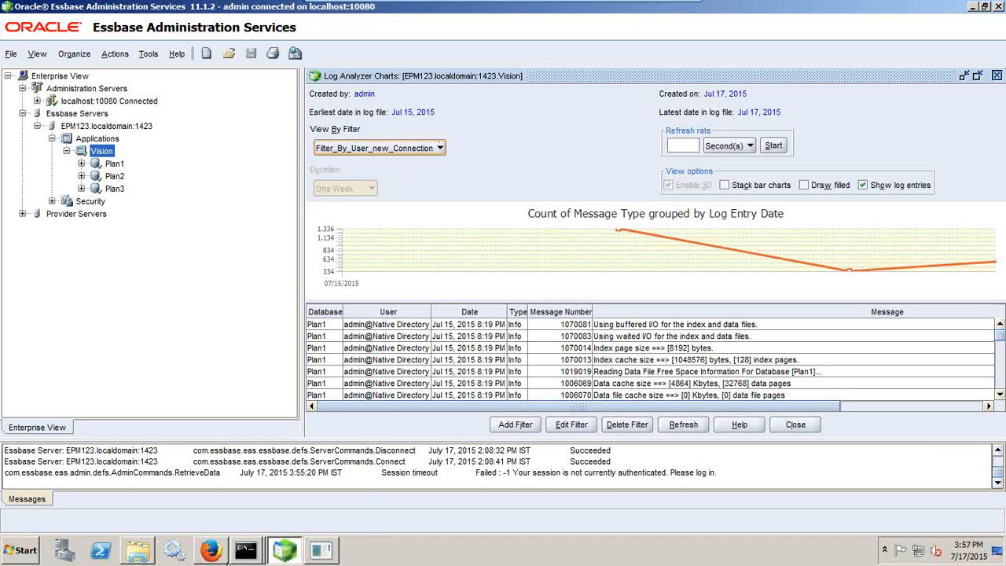
pyautogui.click(246, 558)
pyautogui.click(246, 560)
# Restart SQL*Plus and log in to the database with the user's credentials
pyautogui.click(321, 551)
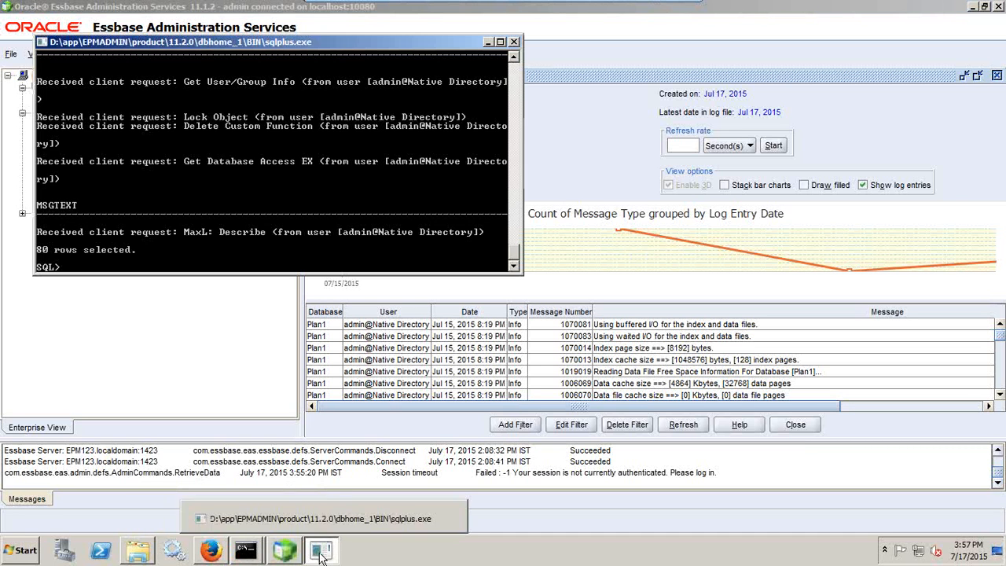
pyautogui.write('exit')
pyautogui.press('Return')
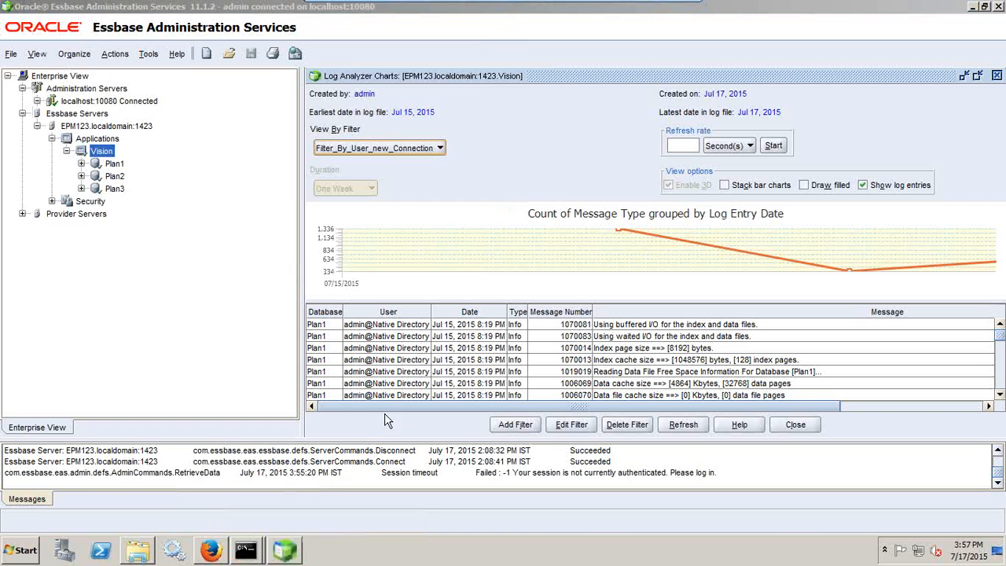
pyautogui.click(21, 550)
pyautogui.click(87, 516)
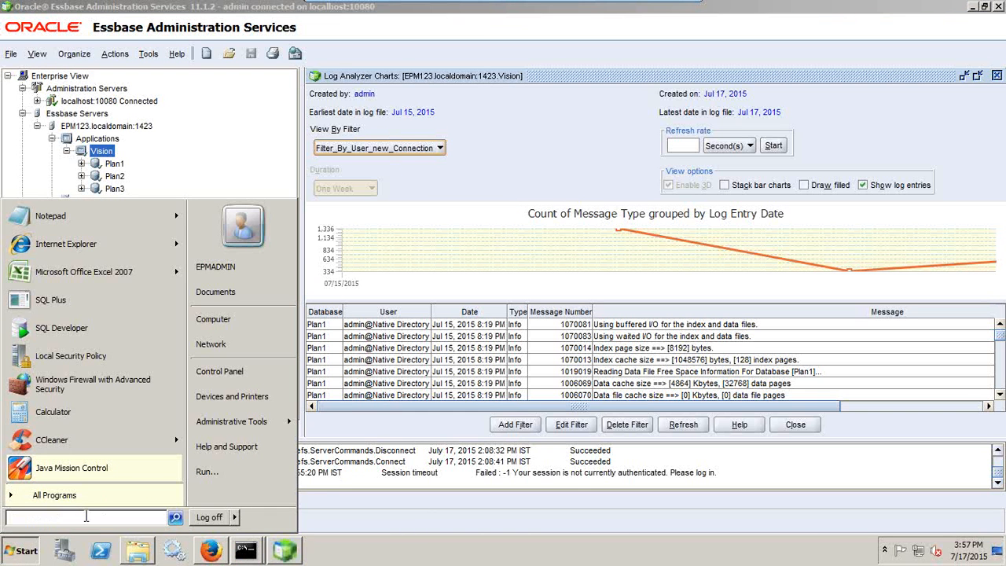
pyautogui.write('sqlpl')
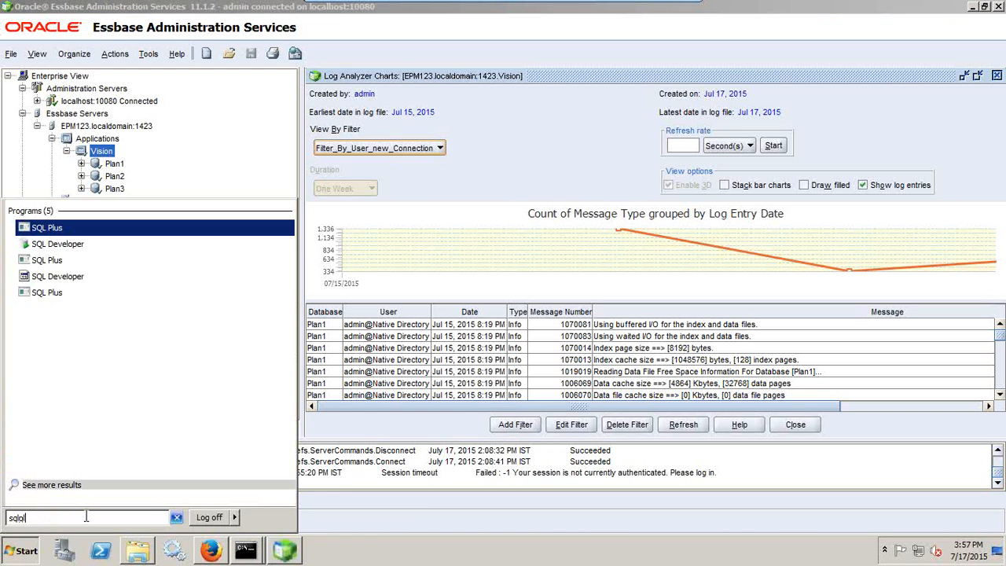
pyautogui.press('Return')
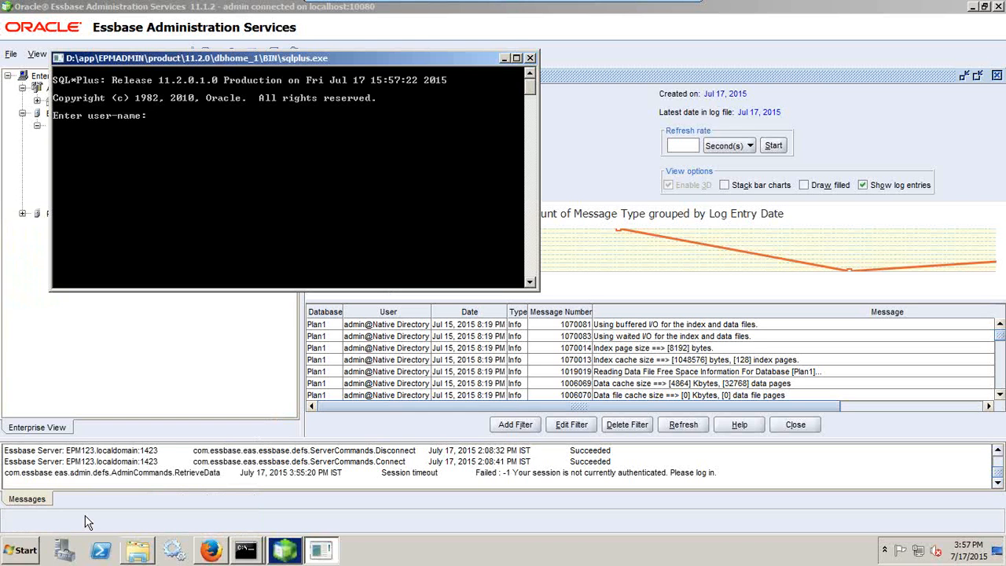
pyautogui.write('hypadm/password')
pyautogui.press('Return')
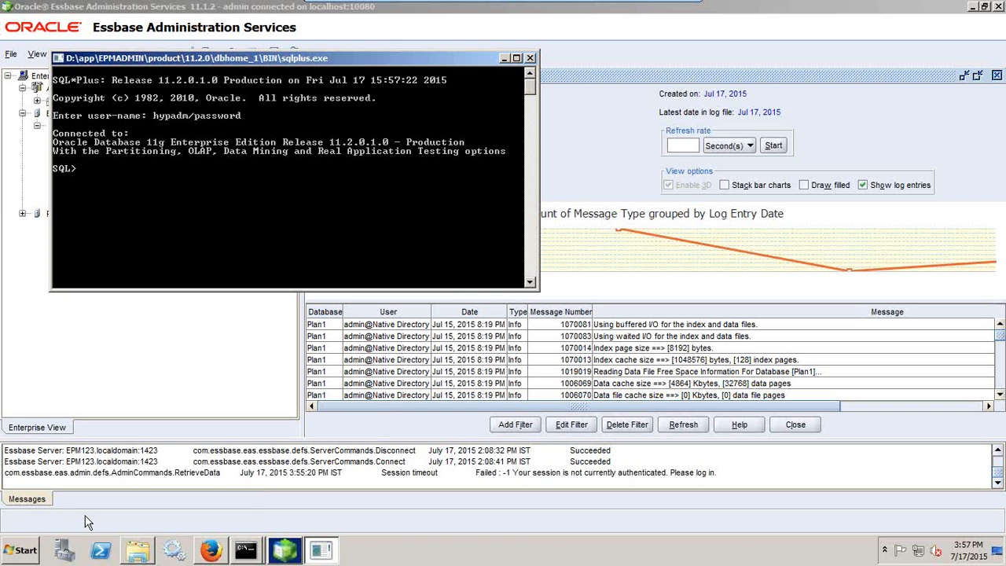
# Describe the serverlogdetail table's columns with desc serverlogdetail;
pyautogui.write('desc serverlogdetai')
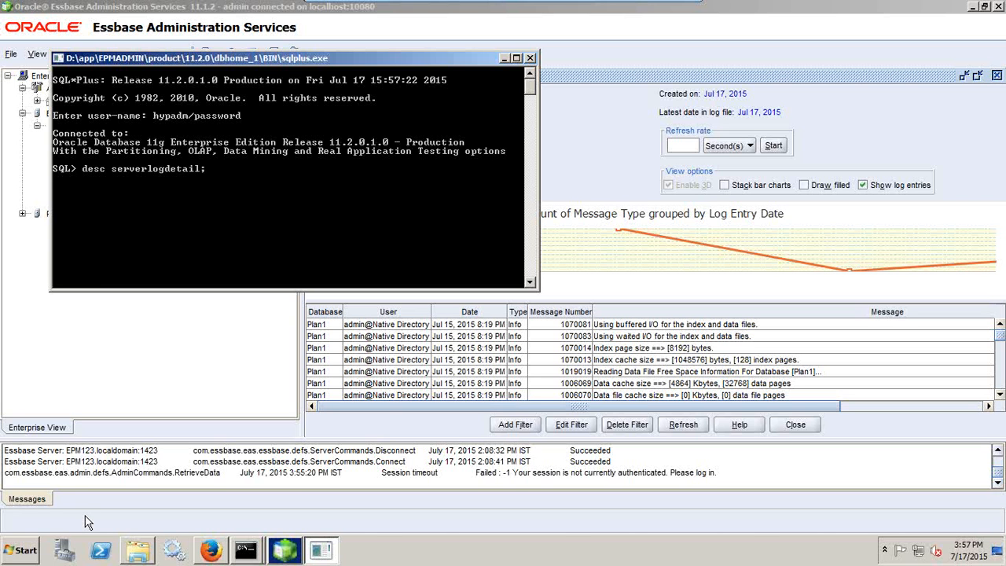
pyautogui.write('l;')
pyautogui.press('Return')
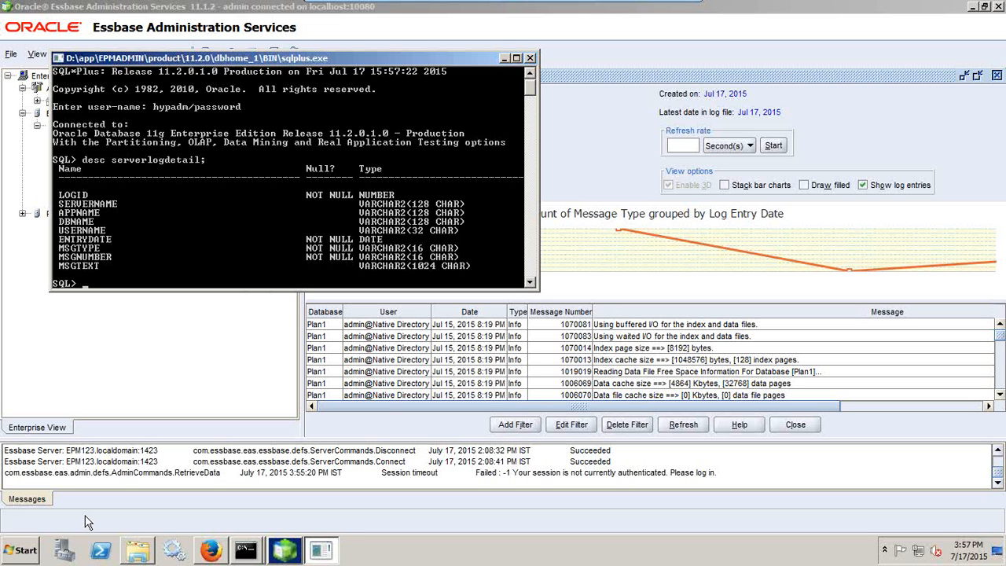
# Run a max(entrydate) per username query on serverlogdetail, grouped by username
pyautogui.write('select username,max')
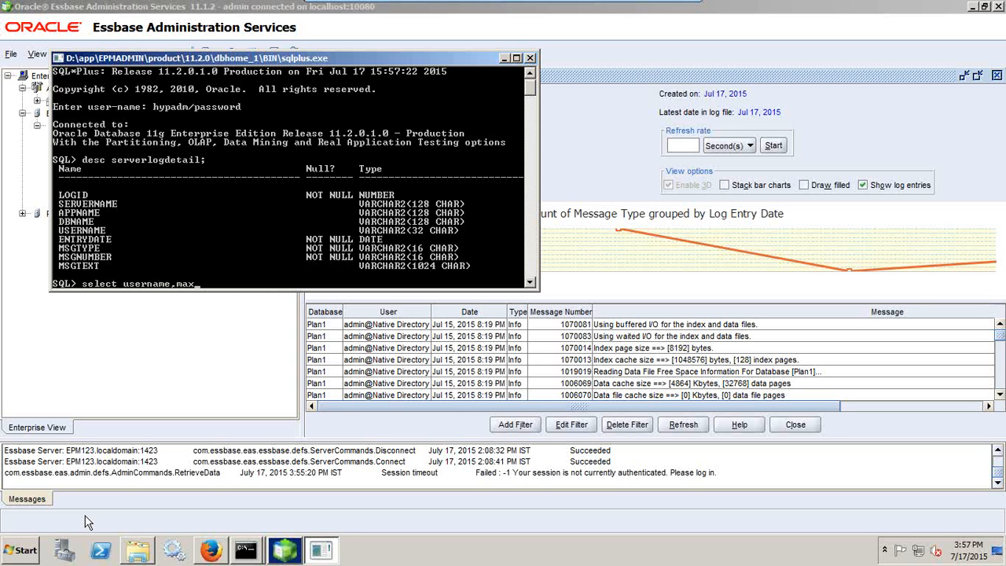
pyautogui.write('(enter')
pyautogui.write('ry')
pyautogui.write('date(')
pyautogui.write(' from user')
pyautogui.press('BackSpace')
pyautogui.press('BackSpace')
pyautogui.press('BackSpace')
pyautogui.write('server')
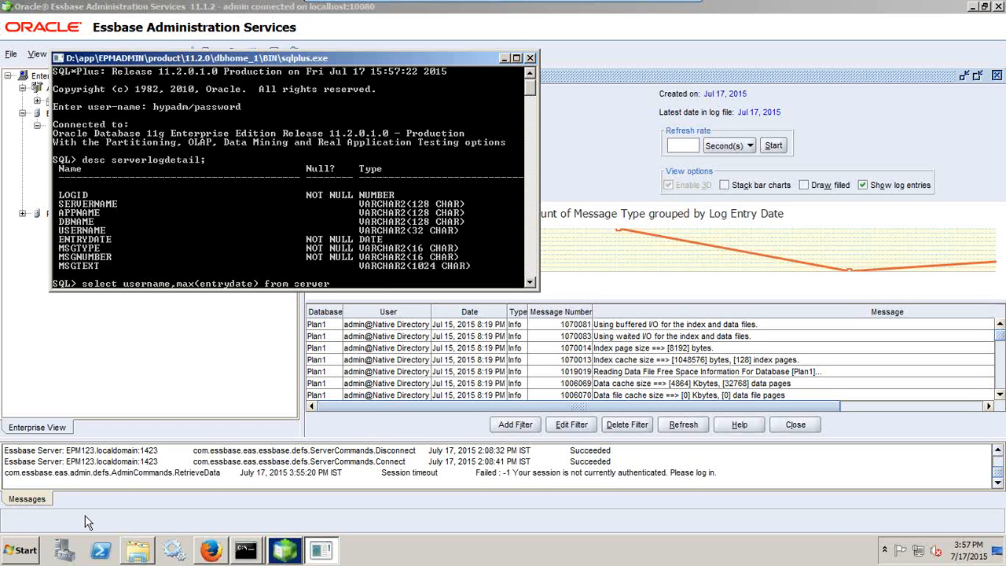
pyautogui.write('logdetail')
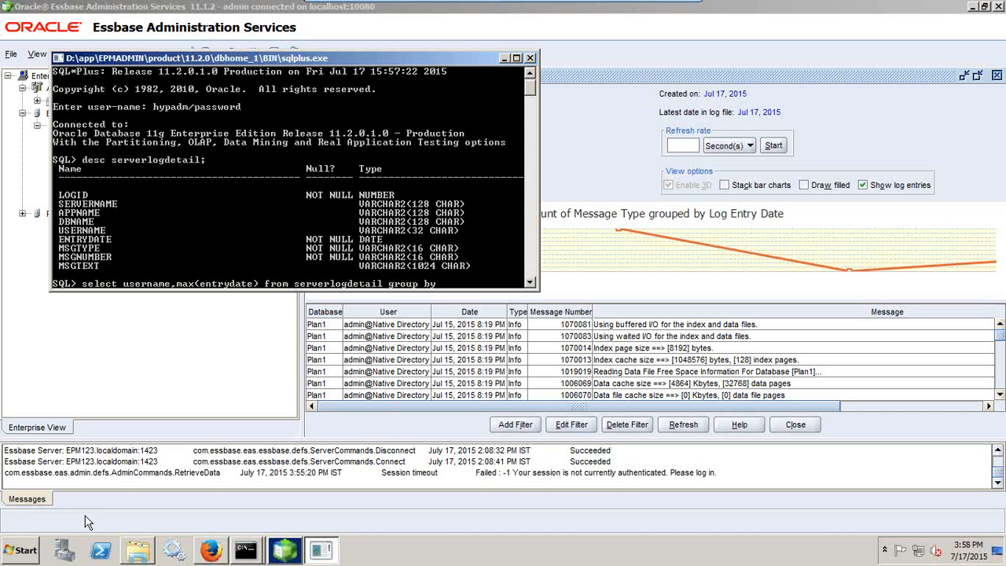
pyautogui.write('group by usrename;')
pyautogui.press('Return')
# Fix the misspelled username column after the ORA-00904 error and rerun the query
pyautogui.press('Up')
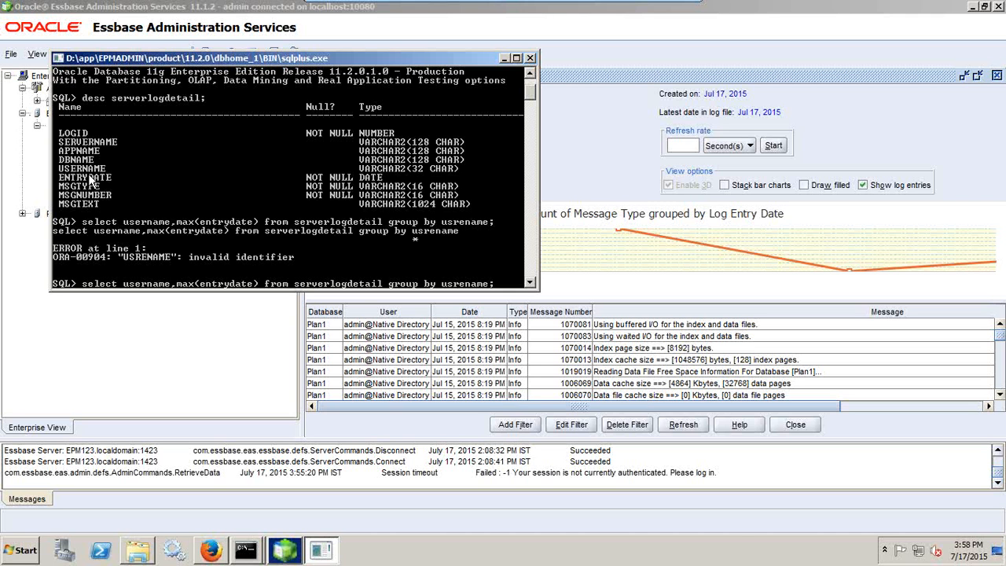
pyautogui.press('BackSpace')
pyautogui.press('Right')
pyautogui.write('r')
pyautogui.press('Return')
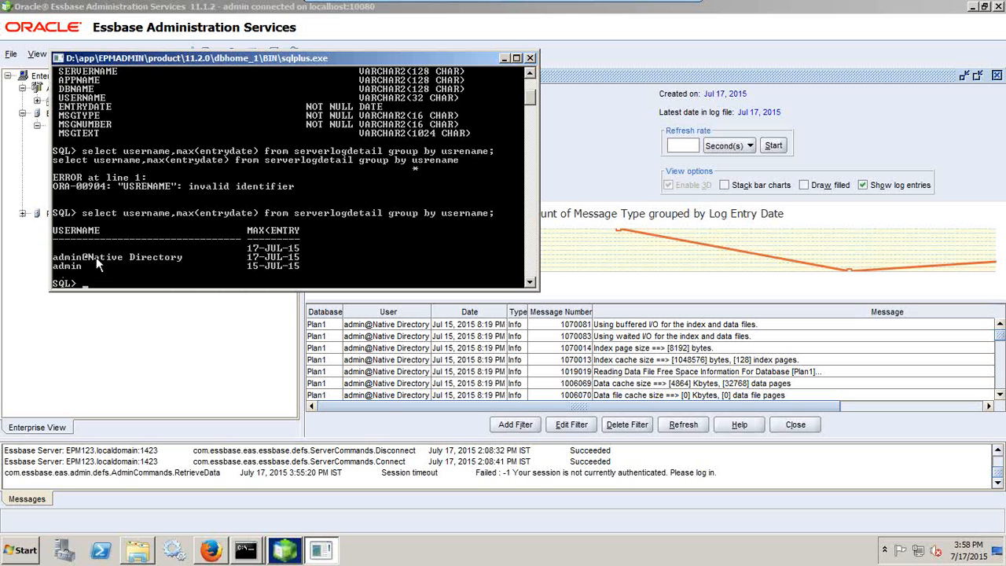
# Rerun the grouped query with where username is NOT NULL
pyautogui.press('Up')
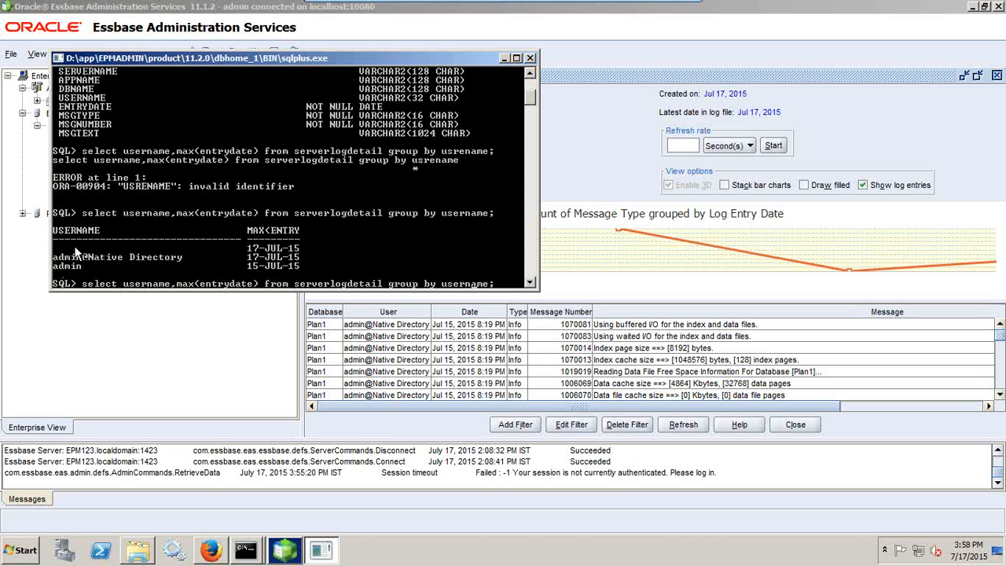
pyautogui.press('Left')
pyautogui.press('Left')
pyautogui.press('Left')
pyautogui.press('Left')
pyautogui.press('Left')
pyautogui.press('Left')
pyautogui.press('Left')
pyautogui.press('Left')
pyautogui.press('Left')
pyautogui.press('Left')
pyautogui.press('Left')
pyautogui.press('Left')
pyautogui.press('Left')
pyautogui.press('Left')
pyautogui.press('Left')
pyautogui.write('where username')
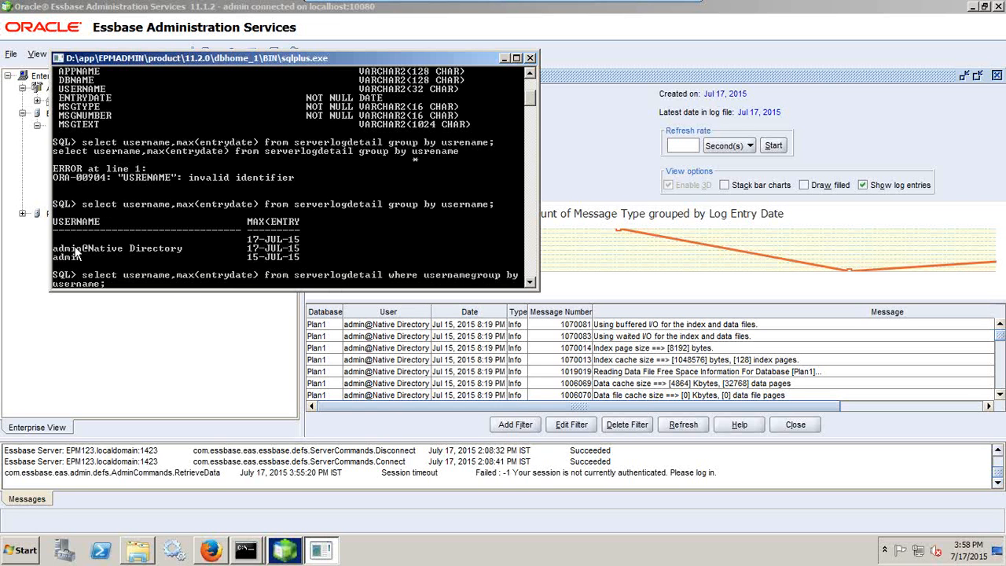
pyautogui.write(' is NOT N')
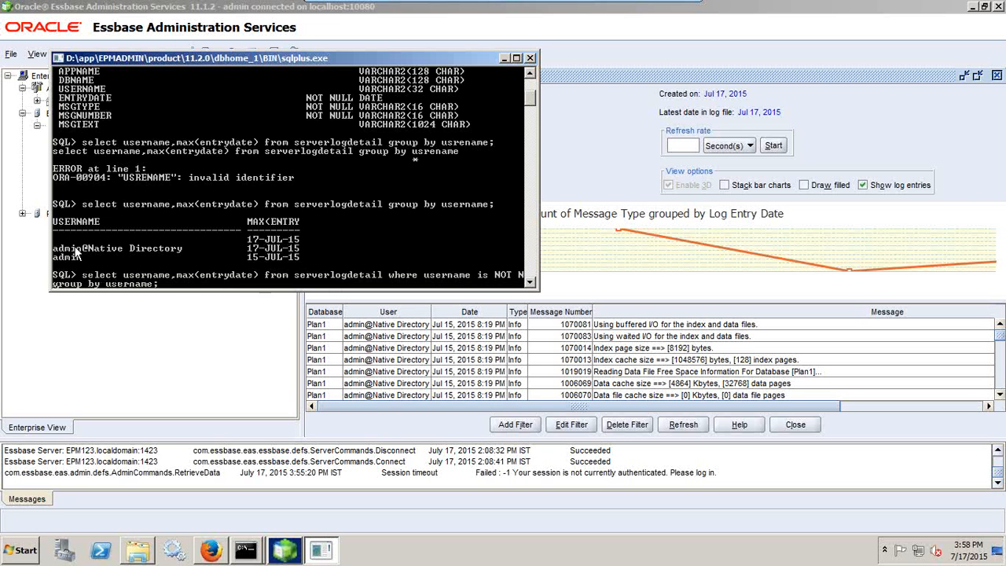
pyautogui.write('ULL')
pyautogui.press('Return')
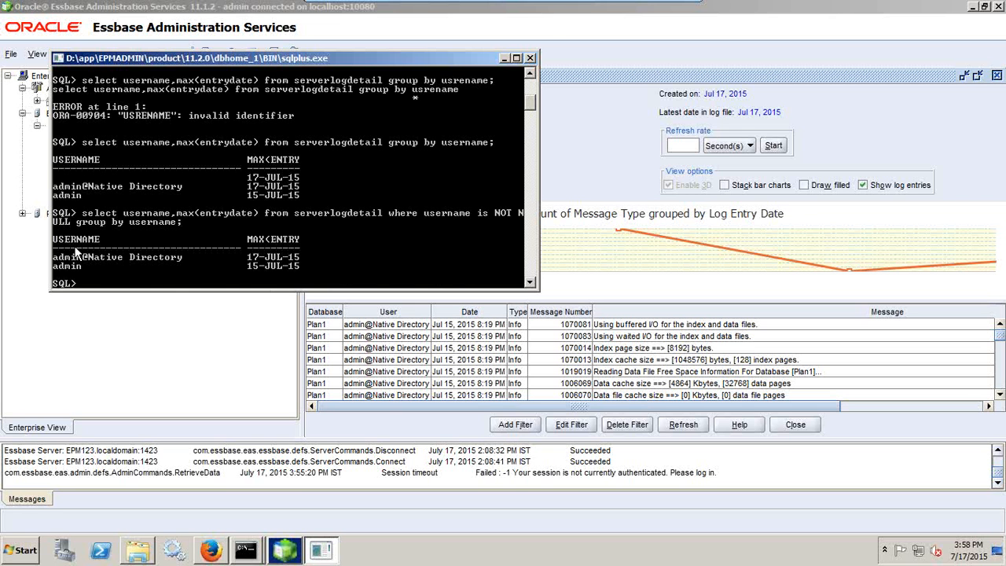
# Add count(*) to the query to show per-user entry counts of 7058 and 1479
pyautogui.press('Up')
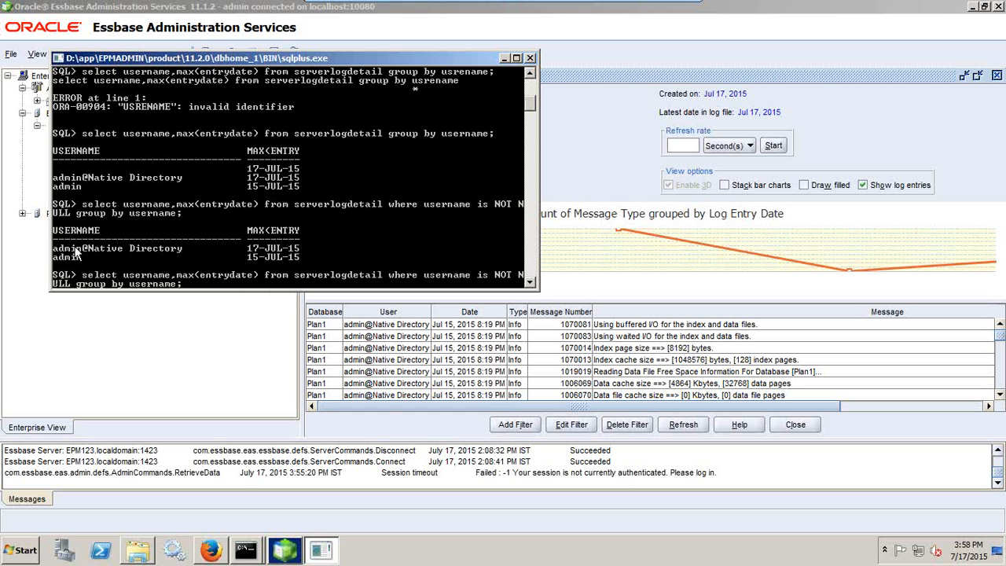
pyautogui.write(',count*')
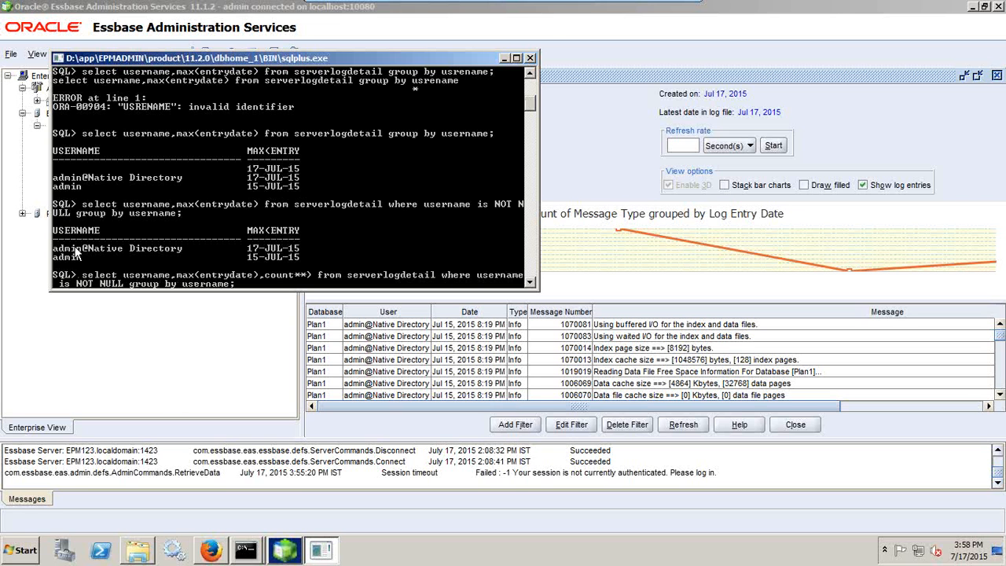
pyautogui.press('BackSpace')
pyautogui.write('(*)')
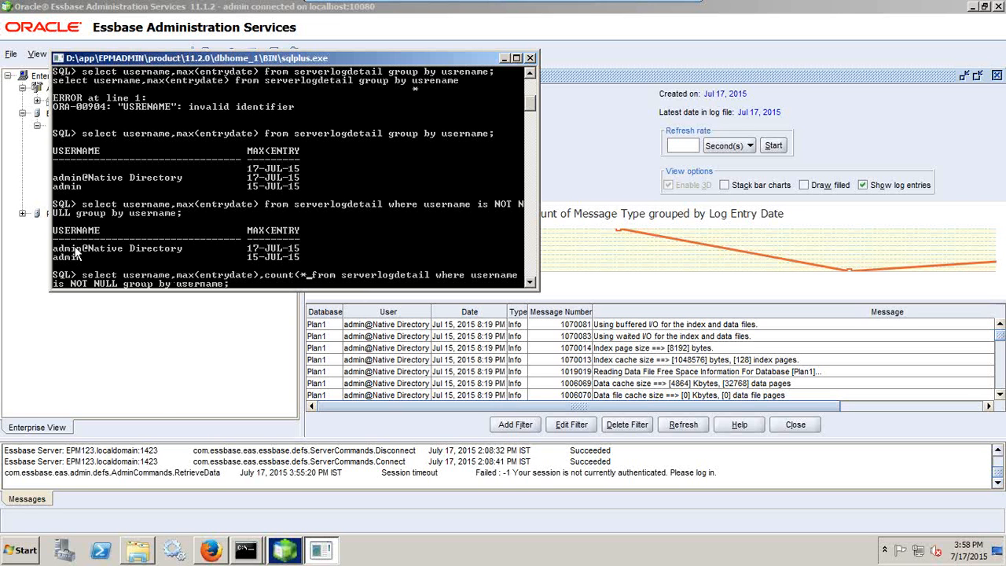
pyautogui.press('Return')
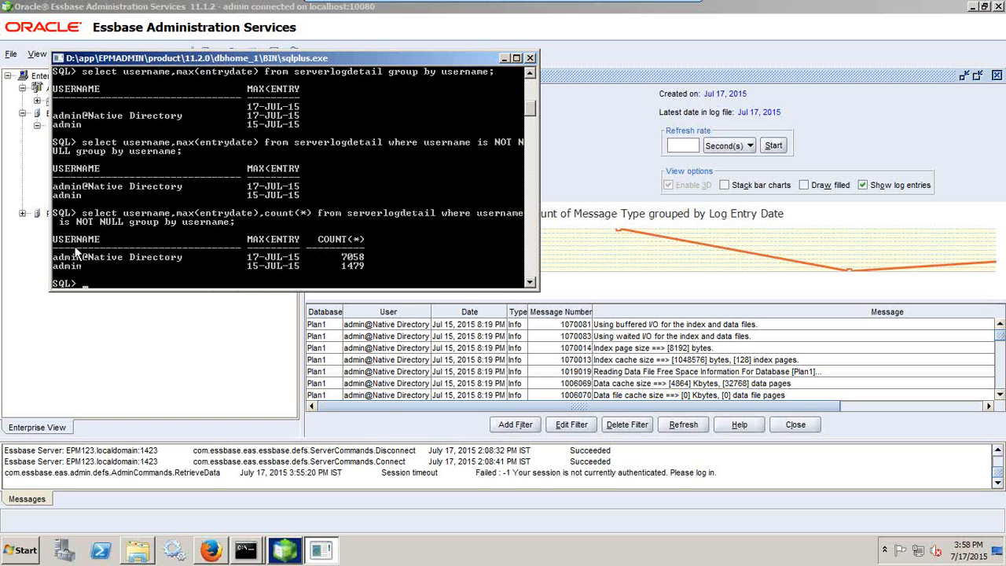
# Rerun desc serverlogdetail; to list the table's columns again
pyautogui.press('Up')
pyautogui.press('Up')
pyautogui.press('Up')
pyautogui.press('Up')
pyautogui.press('Up')
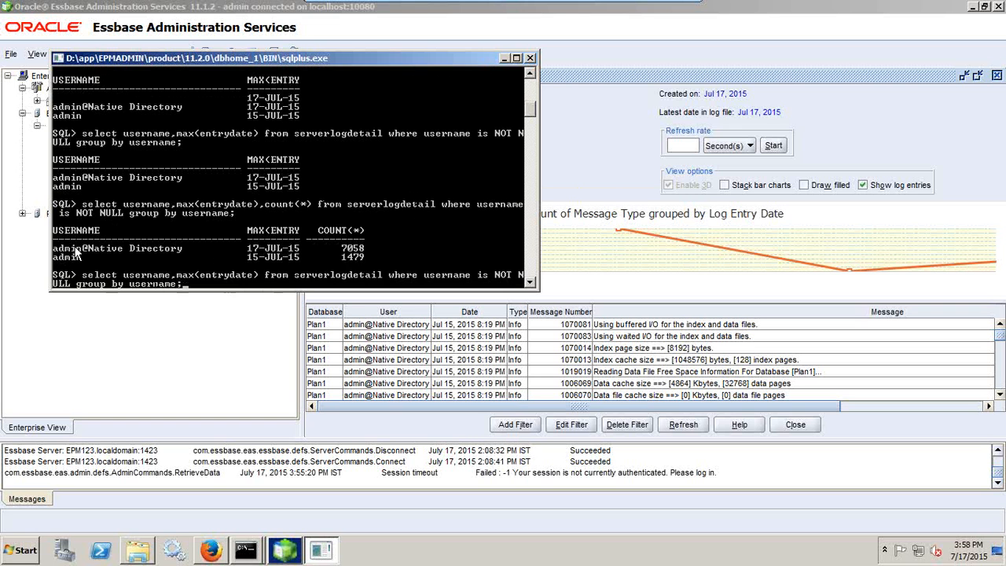
pyautogui.press('Down')
pyautogui.press('Return')
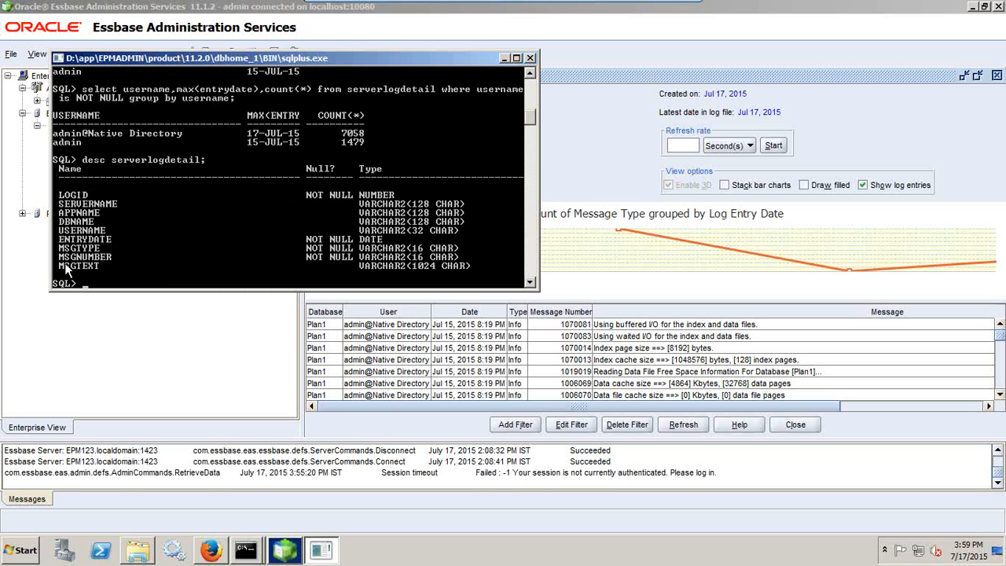
# Rewrite the recalled query to select username and msgtext from serverlogdetail without grouping
pyautogui.press('Up')
pyautogui.press('Up')
pyautogui.press('Up')
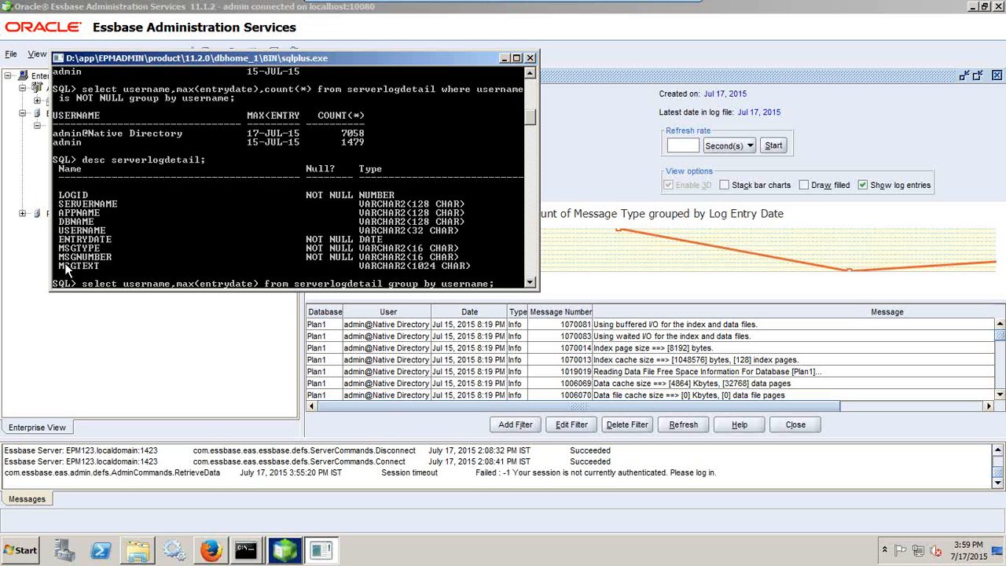
pyautogui.write(',')
pyautogui.press('BackSpace')
pyautogui.press('BackSpace')
pyautogui.press('BackSpace')
pyautogui.press('BackSpace')
pyautogui.press('BackSpace')
pyautogui.press('BackSpace')
pyautogui.press('BackSpace')
pyautogui.press('BackSpace')
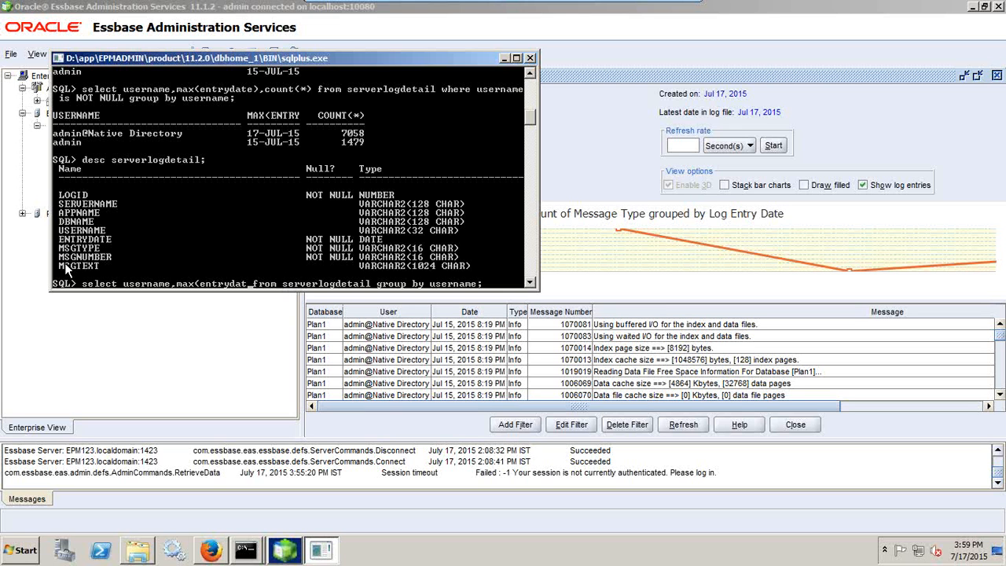
pyautogui.press('BackSpace')
pyautogui.press('BackSpace')
pyautogui.press('BackSpace')
pyautogui.press('BackSpace')
pyautogui.press('BackSpace')
pyautogui.press('BackSpace')
pyautogui.press('BackSpace')
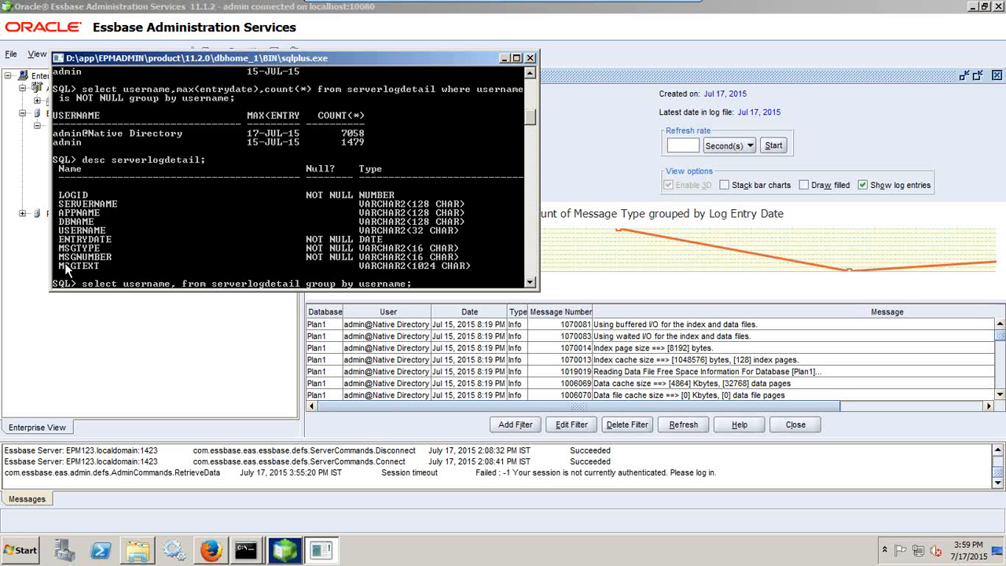
pyautogui.write('msgtext')
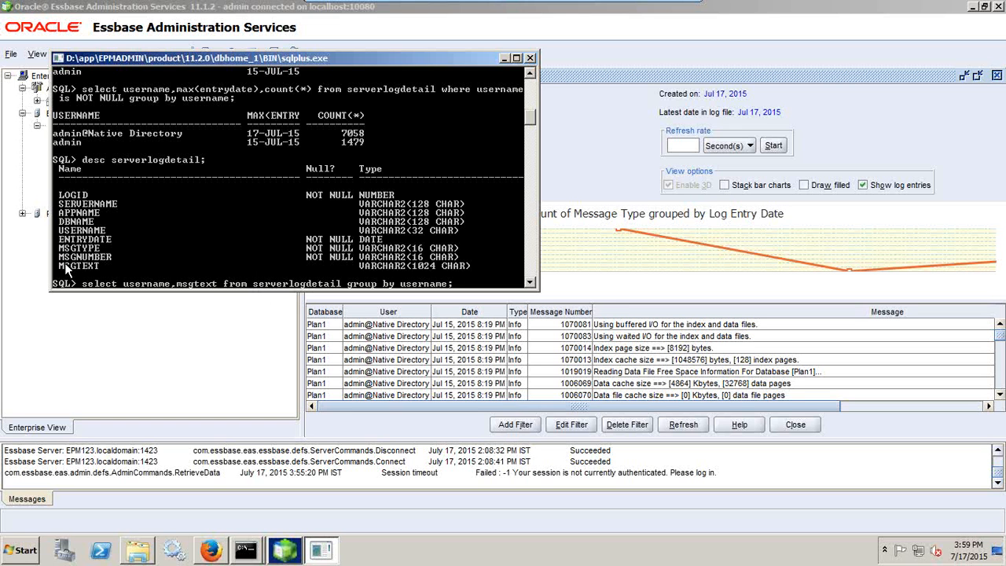
pyautogui.press('Right')
pyautogui.press('Right')
pyautogui.press('Right')
pyautogui.press('Right')
pyautogui.press('Right')
pyautogui.press('Right')
pyautogui.press('Right')
pyautogui.press('Right')
pyautogui.press('Right')
pyautogui.press('Right')
pyautogui.press('Right')
pyautogui.press('Delete')
pyautogui.press('Delete')
pyautogui.press('Delete')
pyautogui.press('Delete')
pyautogui.press('Delete')
pyautogui.press('Delete')
pyautogui.press('Delete')
pyautogui.press('Delete')
pyautogui.press('Delete')
pyautogui.press('Delete')
pyautogui.press('Delete')
pyautogui.press('Delete')
pyautogui.press('Delete')
pyautogui.press('Delete')
pyautogui.press('Delete')
pyautogui.press('Delete')
# Run it with where msgtext like 'Retrived client%' (no rows), then type select distinct msgtext from serverlogdetail;
pyautogui.write("where msgtext like '")
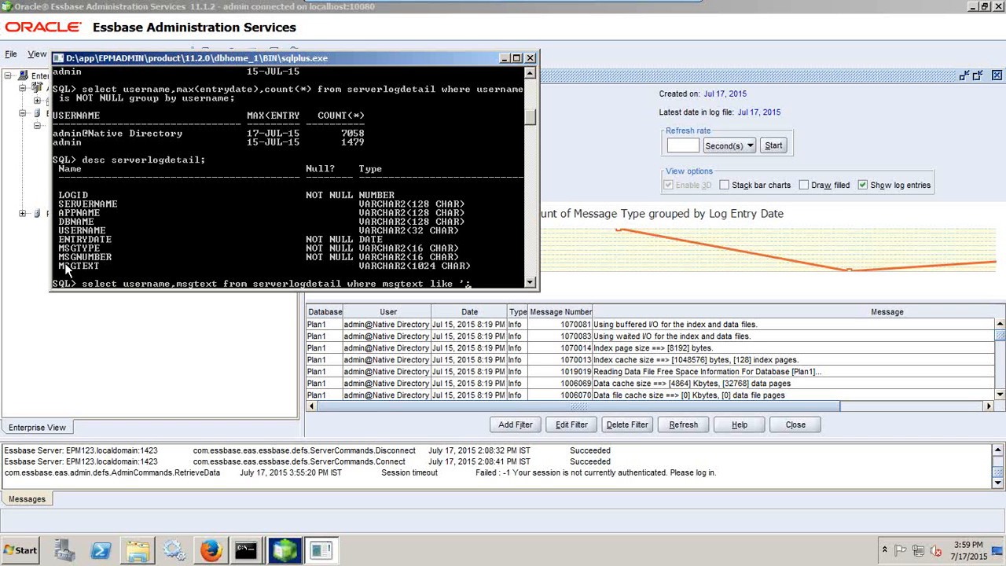
pyautogui.write('Connection')
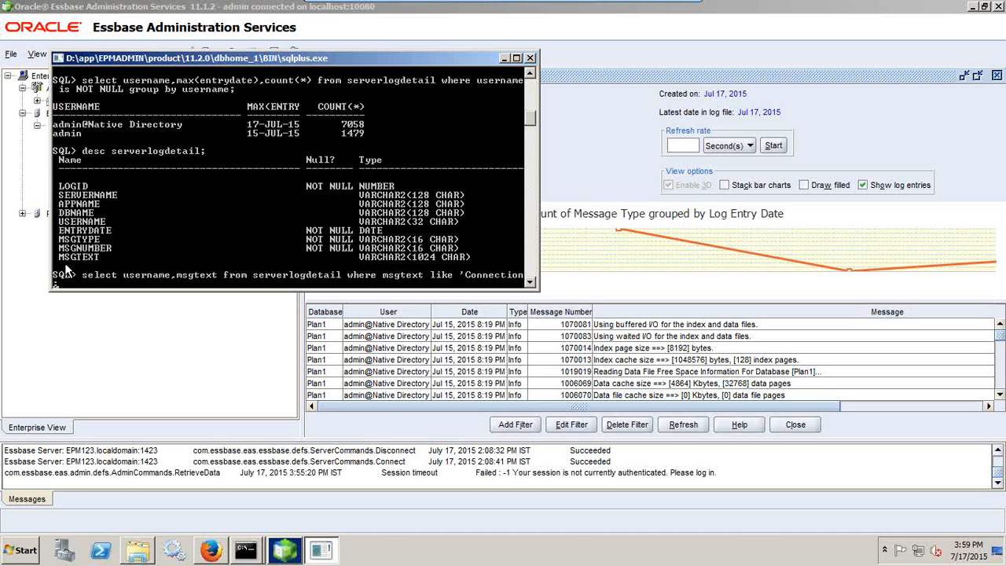
pyautogui.press('BackSpace')
pyautogui.press('BackSpace')
pyautogui.press('BackSpace')
pyautogui.press('BackSpace')
pyautogui.press('BackSpace')
pyautogui.press('BackSpace')
pyautogui.press('BackSpace')
pyautogui.press('BackSpace')
pyautogui.press('BackSpace')
pyautogui.press('BackSpace')
pyautogui.write("Retrived client%'")
pyautogui.press('Return')
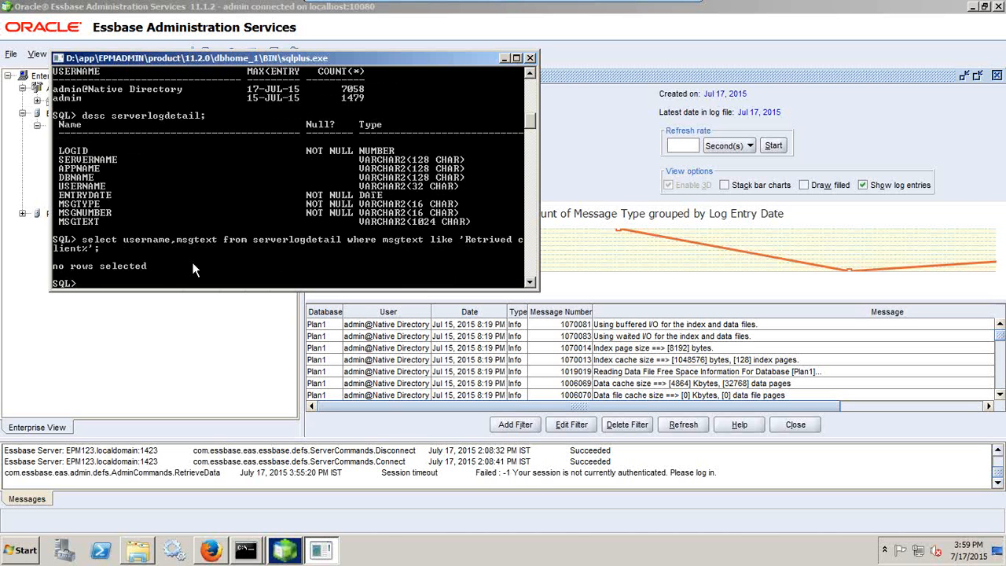
pyautogui.write('select distinct')
pyautogui.write('msgtext from serverlog')
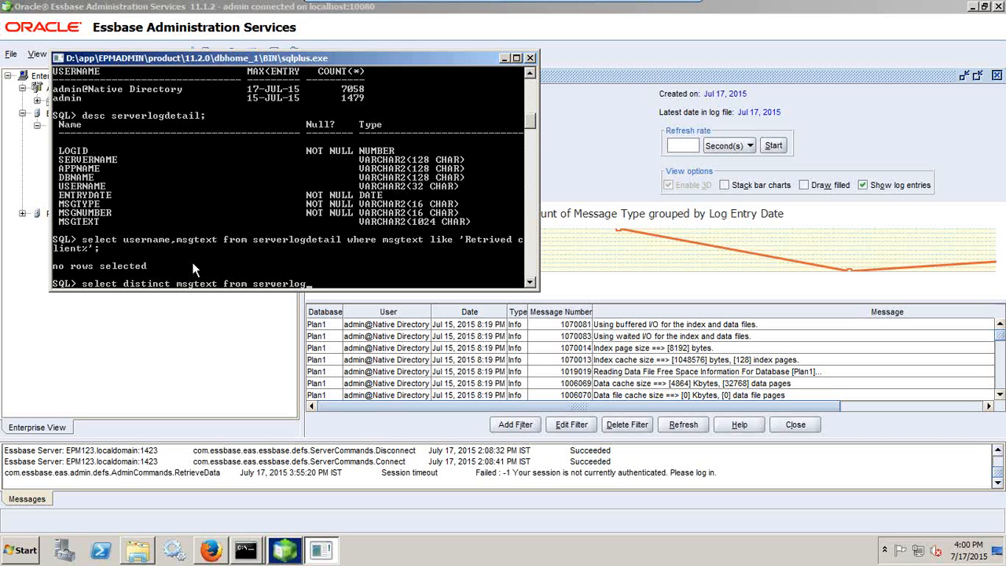
pyautogui.write('detail;')
# List the 776 distinct messages, then rerun the search as 'Received client%', returning 3346 rows
pyautogui.press('Return')
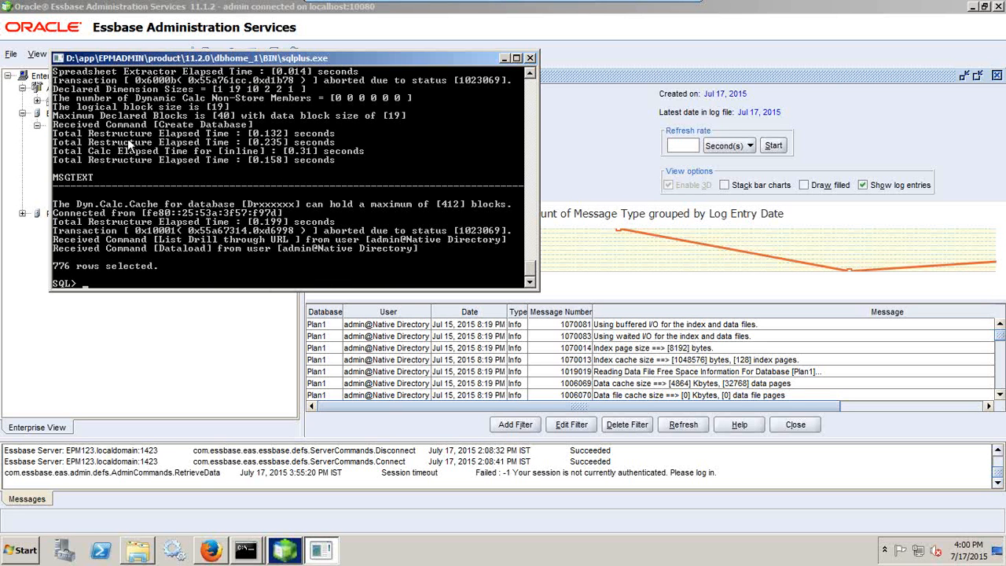
pyautogui.rightClick(124, 129)
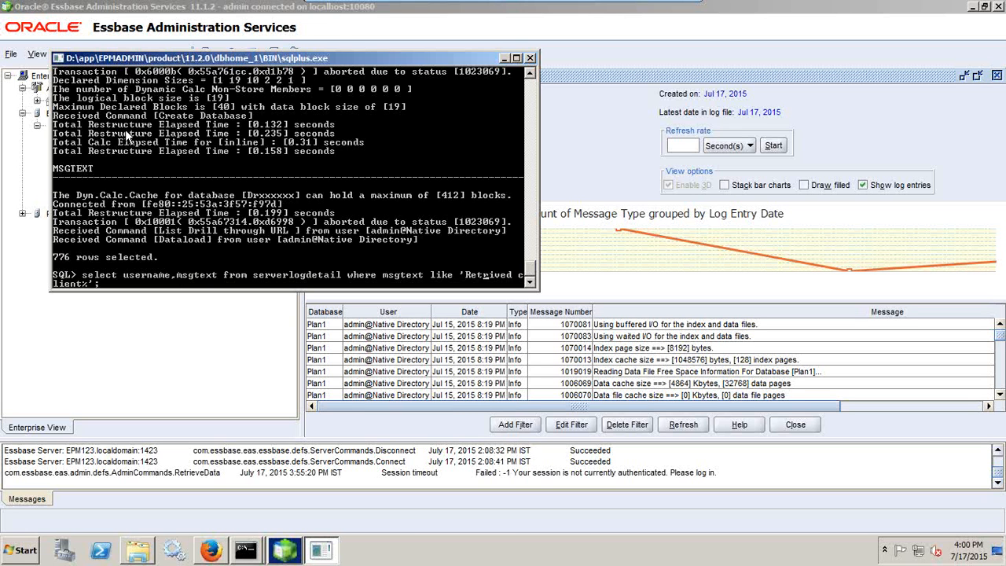
pyautogui.press('BackSpace')
pyautogui.press('BackSpace')
pyautogui.press('BackSpace')
pyautogui.press('BackSpace')
pyautogui.press('BackSpace')
pyautogui.press('BackSpace')
pyautogui.write('ceived')
pyautogui.press('Return')
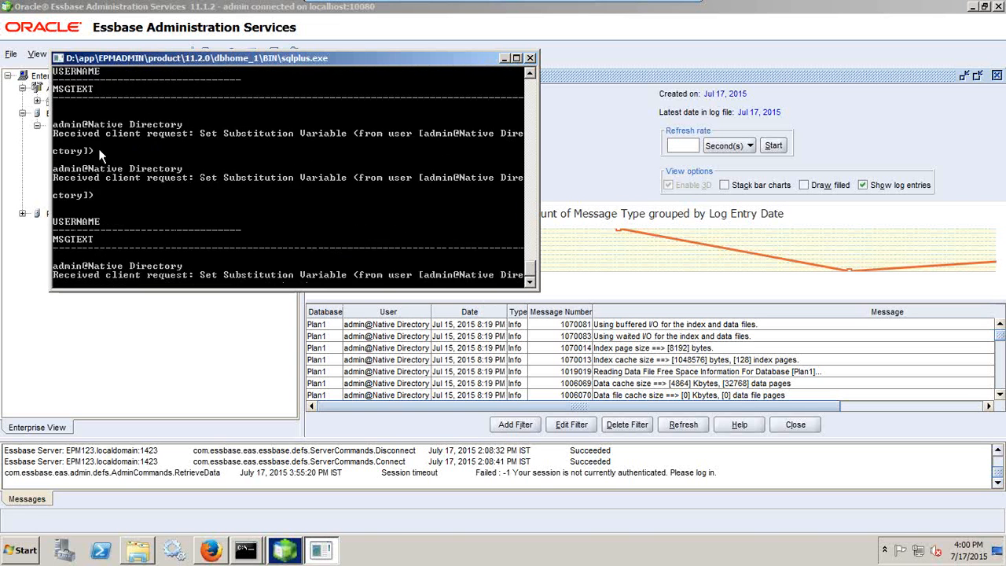
pyautogui.write('c')
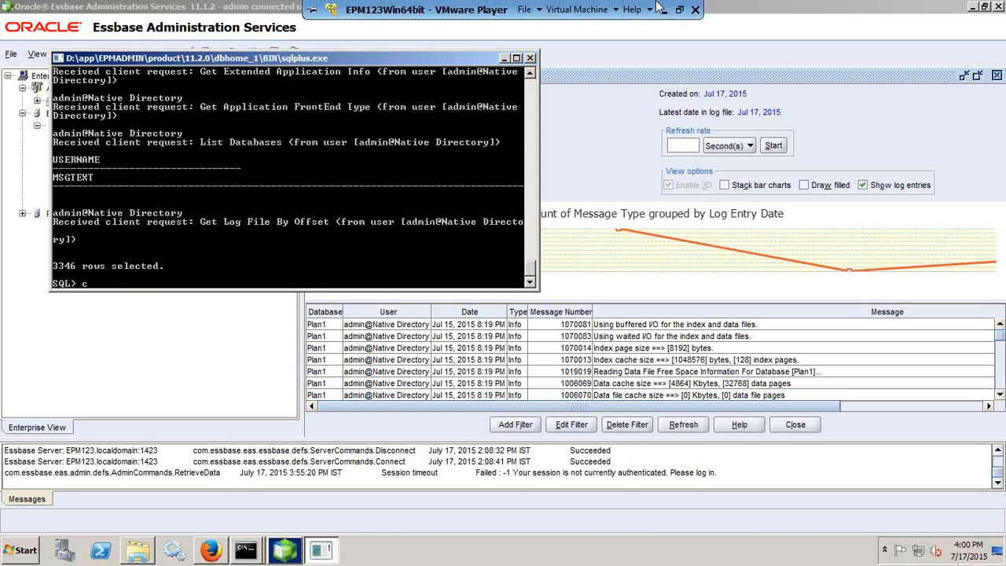
# Leave the slideshow and select the code.google.com/p/jrightlog URL on the Essbase Server Logs slide
pyautogui.click(664, 10)
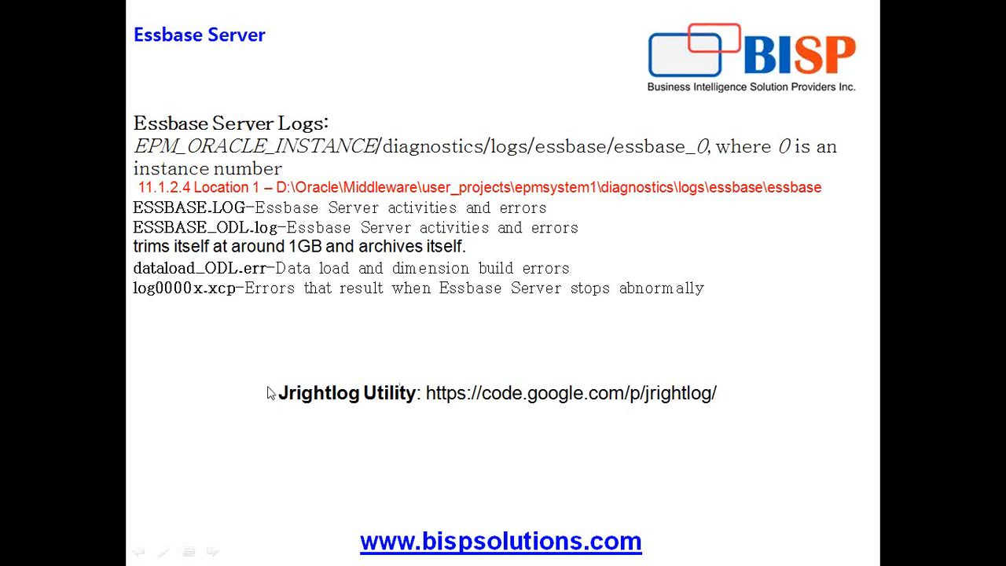
pyautogui.press('Escape')
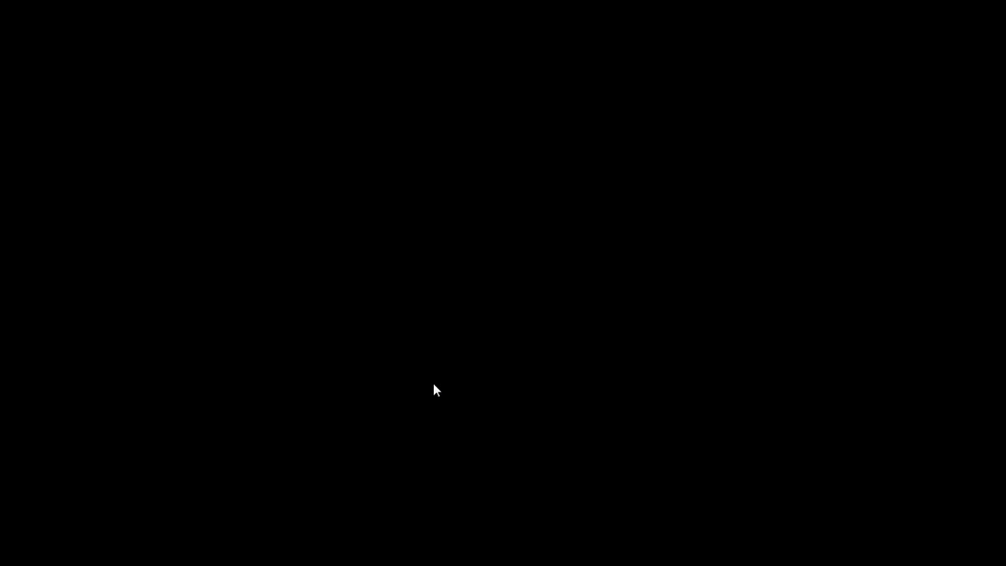
pyautogui.moveTo(545, 393); pyautogui.dragTo(733, 393)
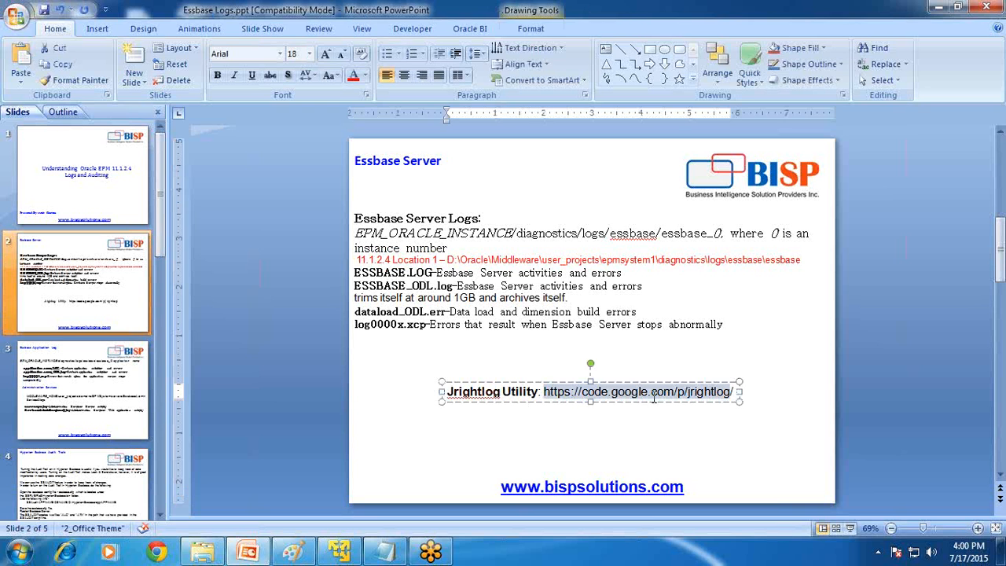
pyautogui.click(161, 552)
# Show the jrightlog project's Downloads list with JRightLog.zip, then return to the VM's SQL*Plus console
pyautogui.click(218, 32)
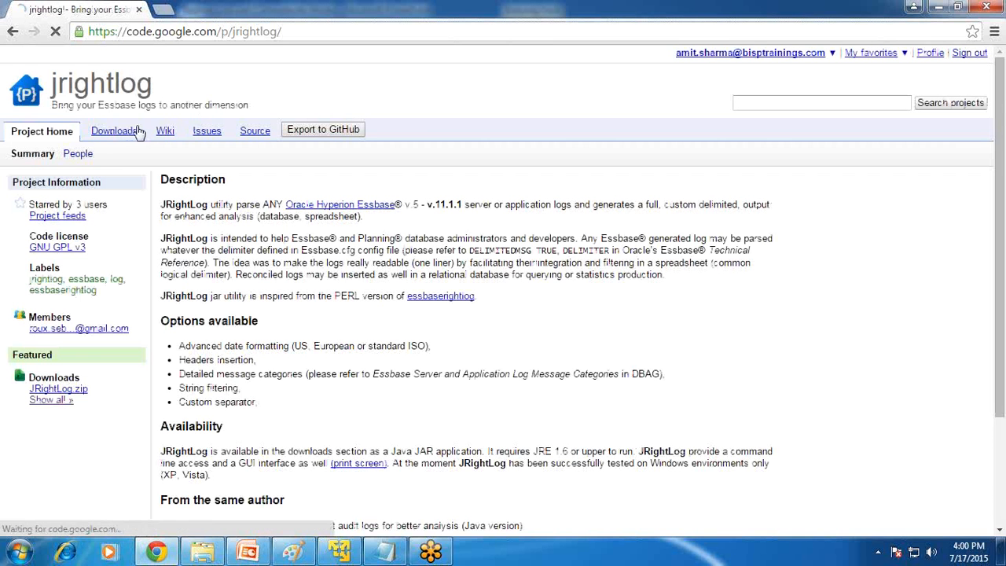
pyautogui.click(135, 129)
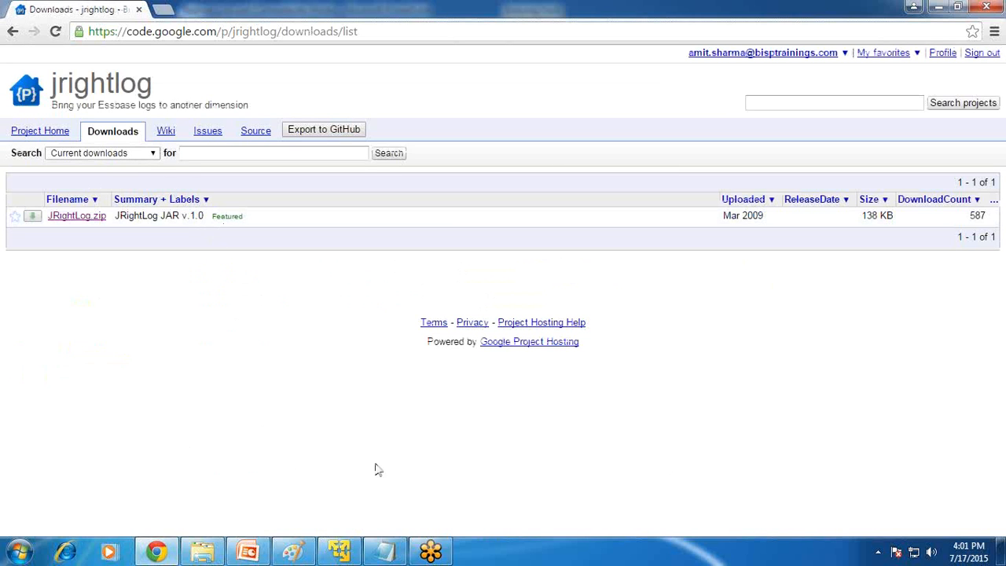
pyautogui.click(342, 552)
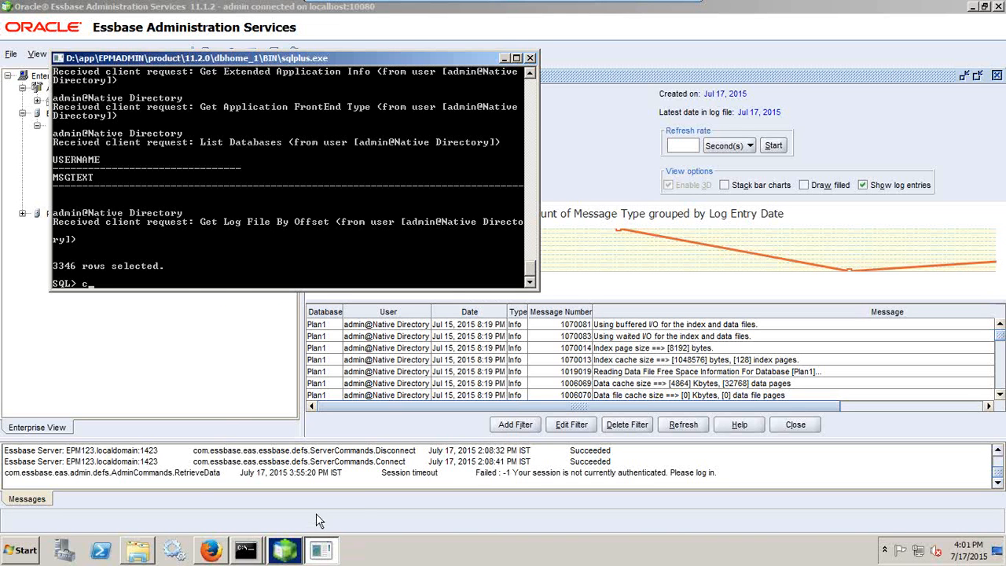
# Launch the JRightLog.jar utility from the C:\JRightLog folder
pyautogui.click(137, 550)
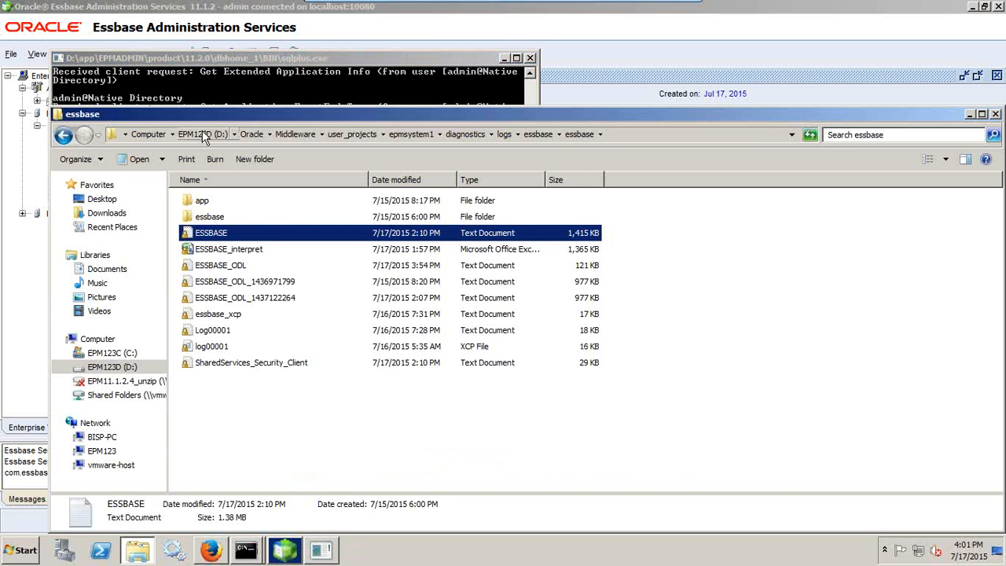
pyautogui.click(112, 353)
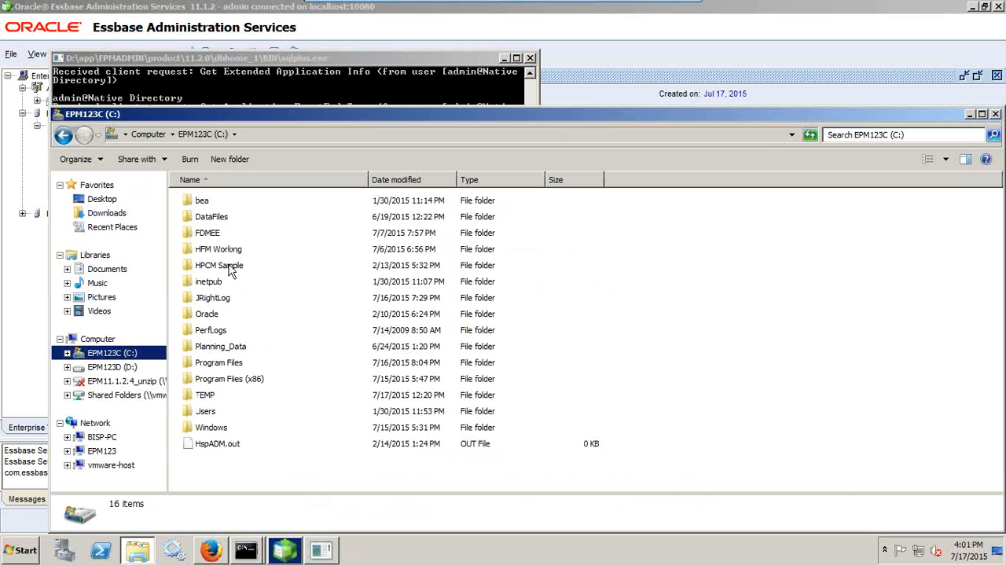
pyautogui.doubleClick(218, 299)
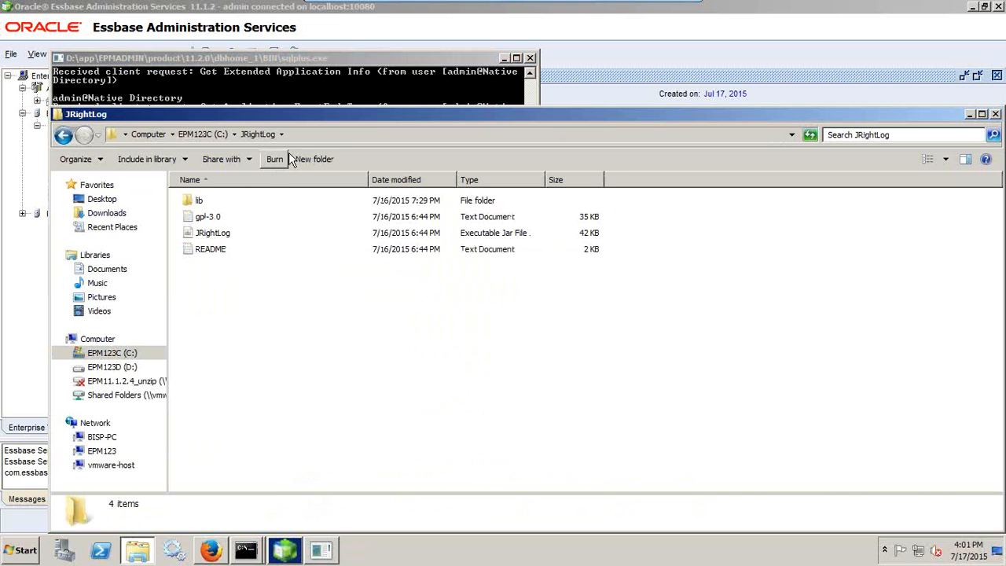
pyautogui.click(226, 234)
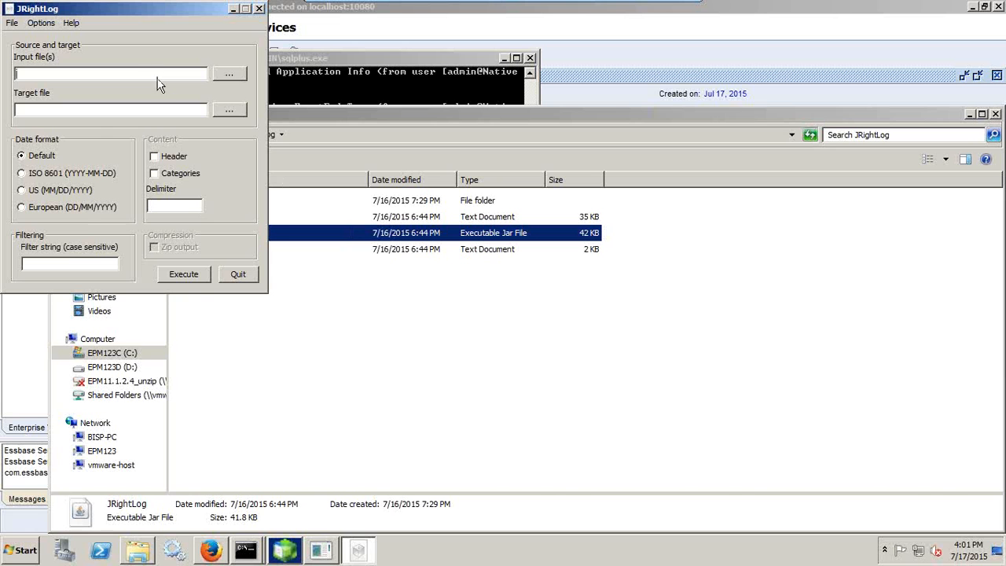
# Go back to the logs\essbase\essbase folder and copy its full path for JRightLog
pyautogui.click(138, 550)
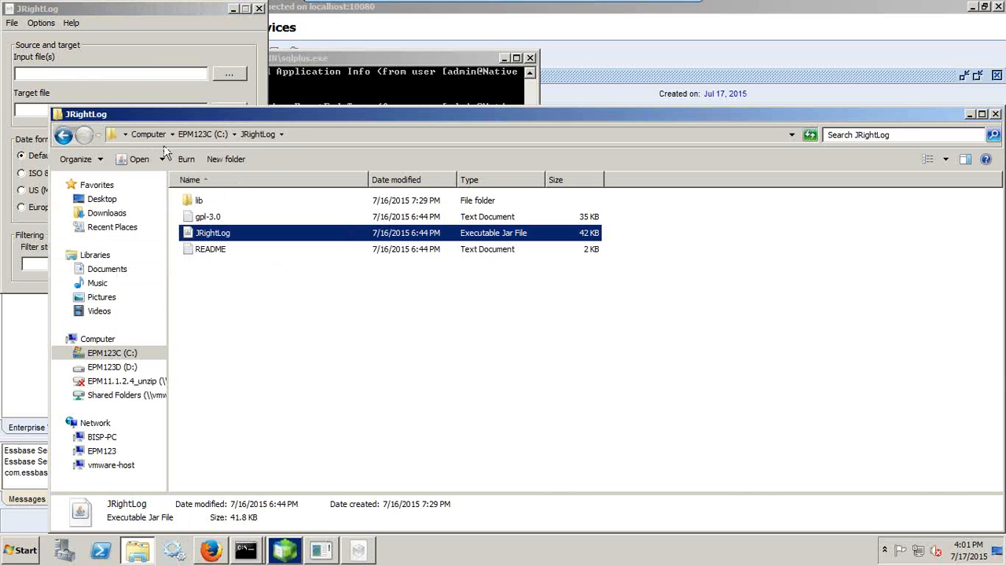
pyautogui.click(63, 135)
pyautogui.click(62, 135)
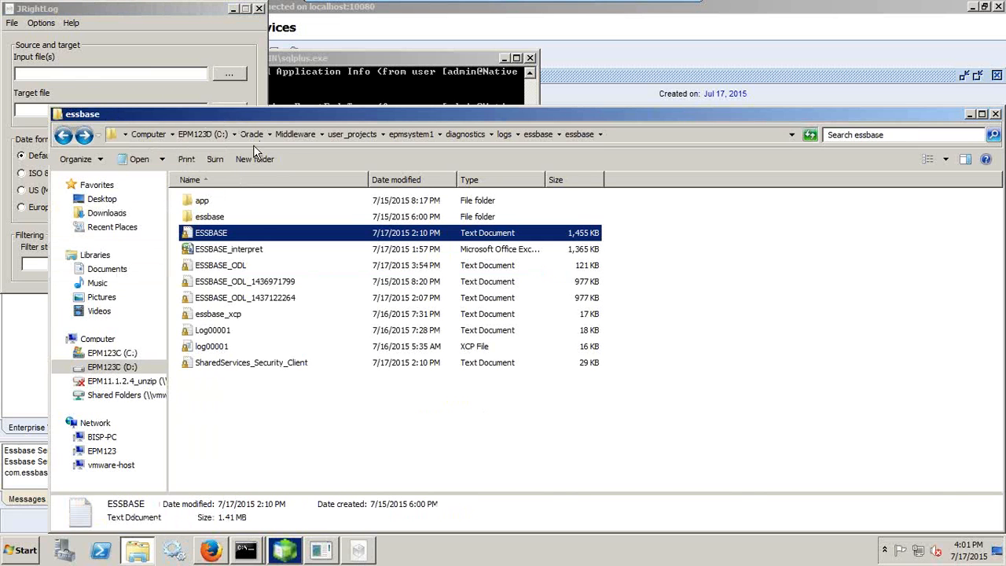
pyautogui.click(620, 135)
pyautogui.hotkey('ctrl', 'c')
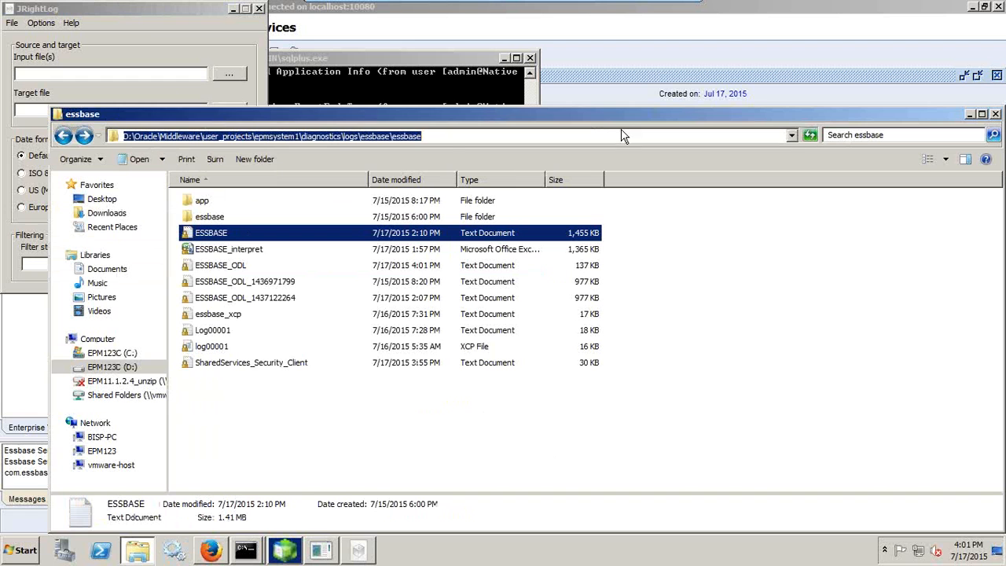
pyautogui.hotkey('alt', 'Tab')
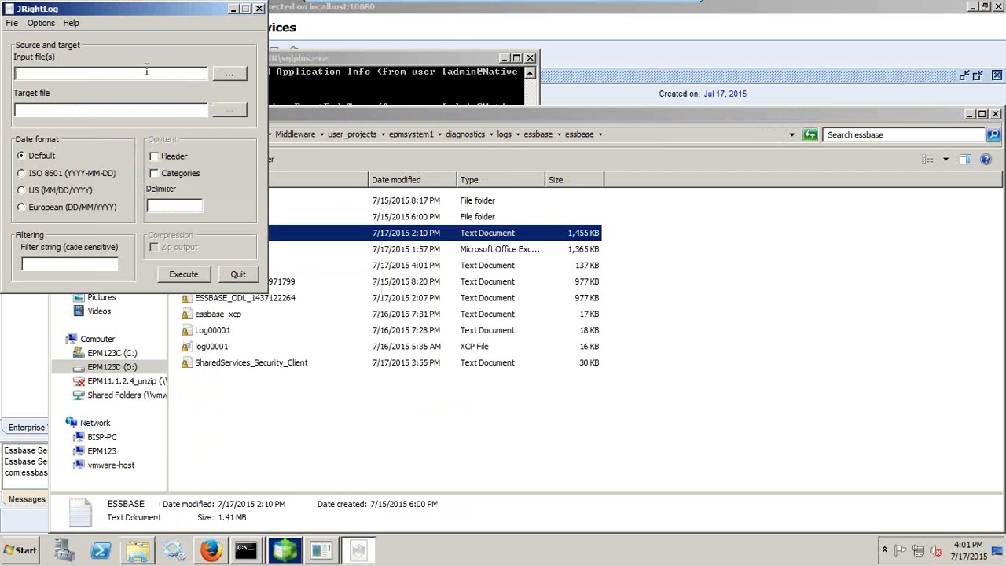
# Set the input file to the log path plus \Essbase.log and the target to Essbase_simplified.csv
pyautogui.hotkey('ctrl', 'v')
pyautogui.write('\\Es')
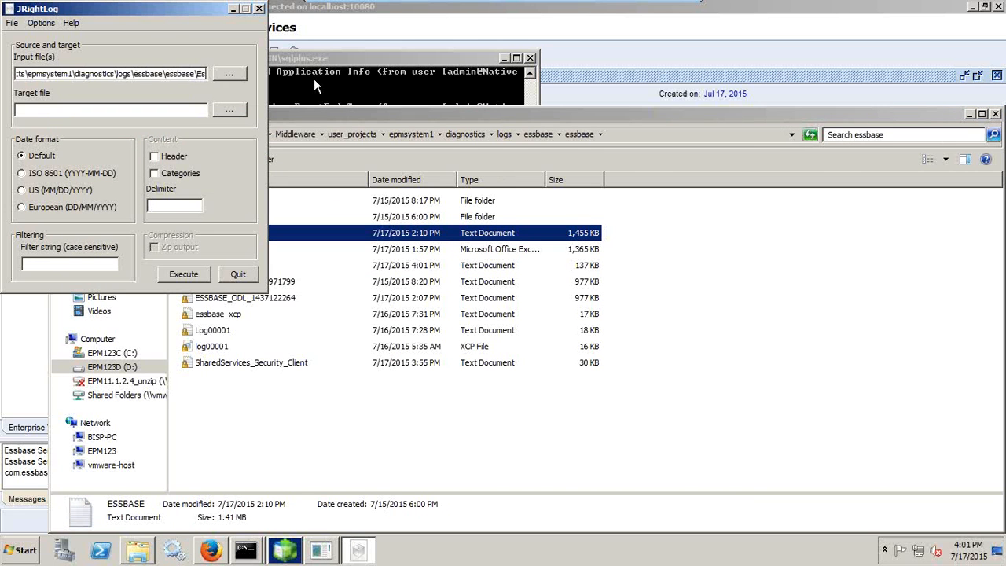
pyautogui.write('sbase.log')
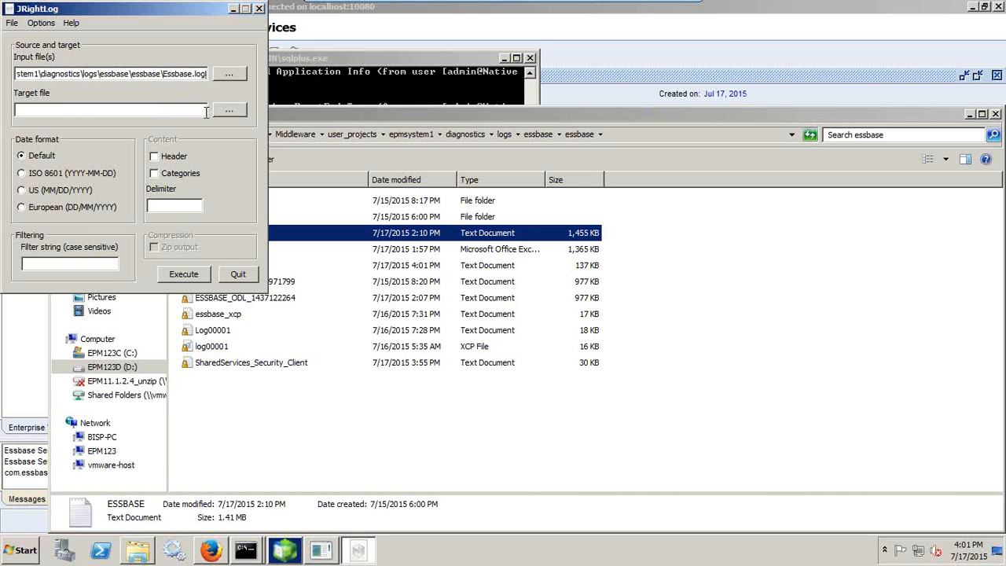
pyautogui.moveTo(193, 73); pyautogui.dragTo(1, 93)
pyautogui.hotkey('ctrl', 'a')
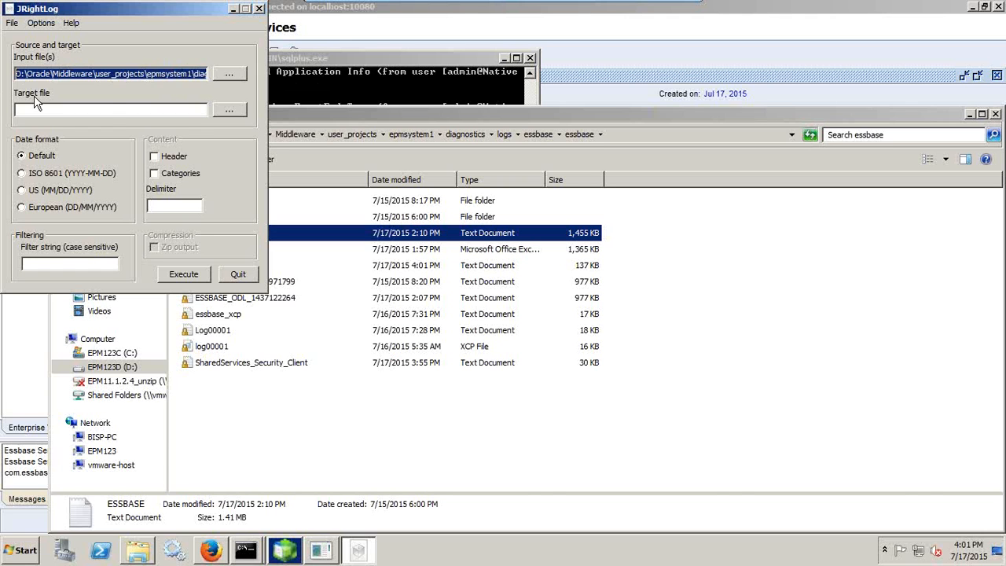
pyautogui.hotkey('ctrl', 'c')
pyautogui.click(99, 106)
pyautogui.hotkey('ctrl', 'v')
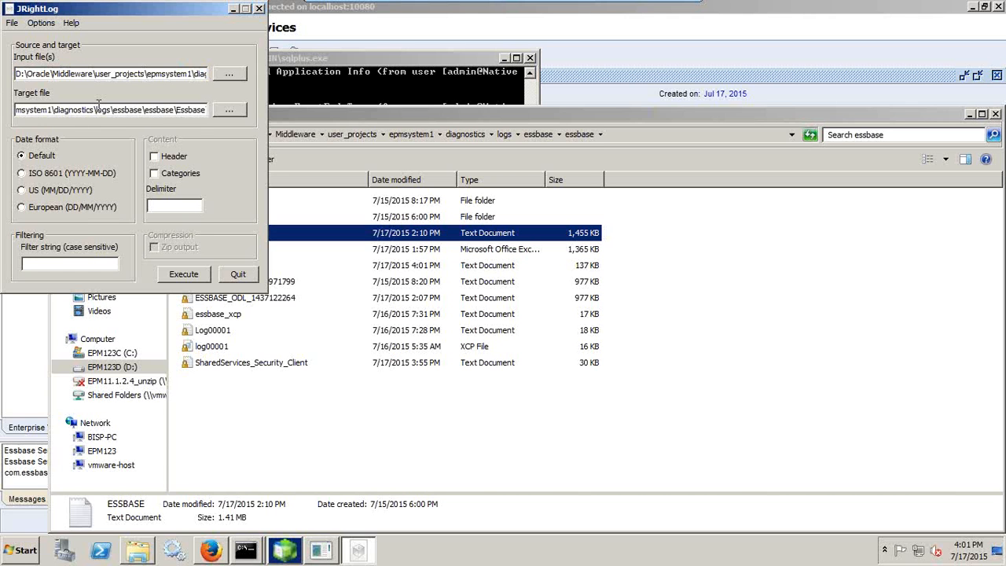
pyautogui.write('_simpli')
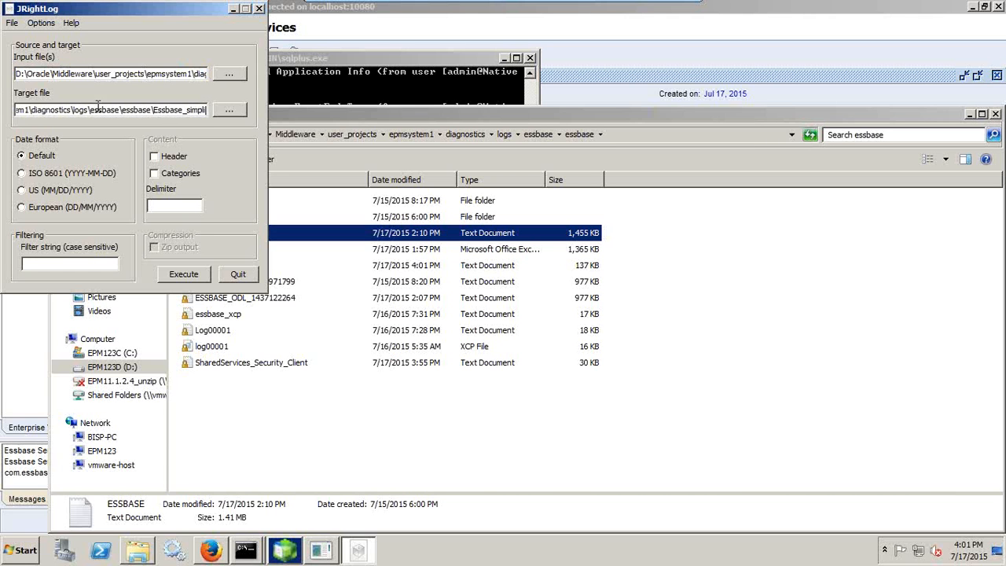
pyautogui.write('fied.csv')
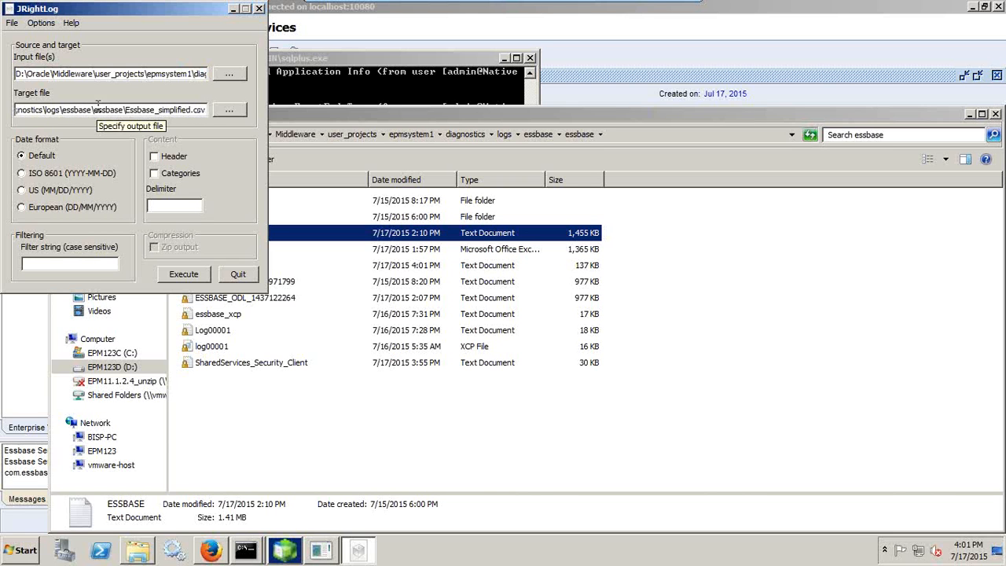
# Use a comma delimiter with Categories and Header enabled, execute the conversion, and quit JRightLog
pyautogui.click(167, 209)
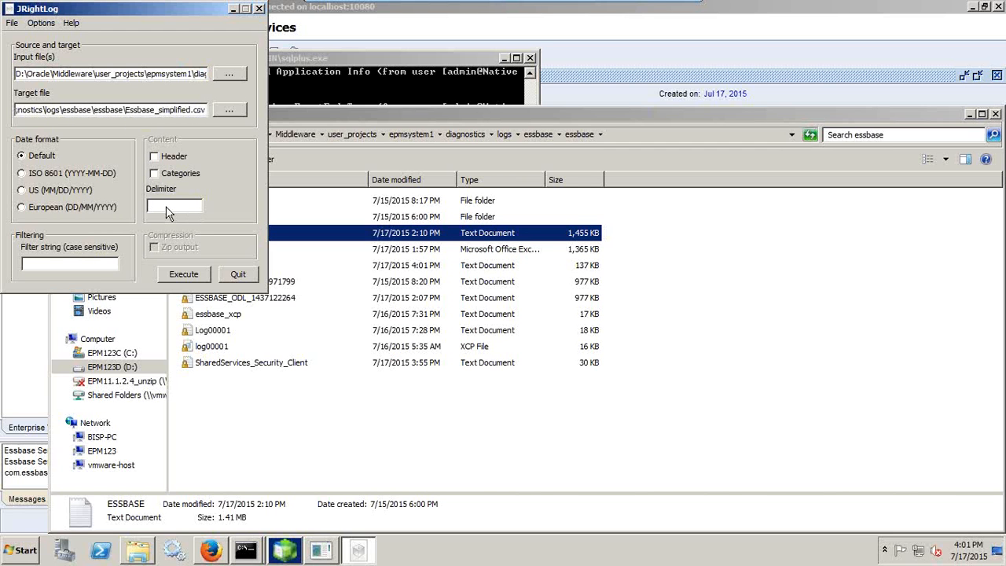
pyautogui.click(152, 174)
pyautogui.click(154, 157)
pyautogui.click(183, 273)
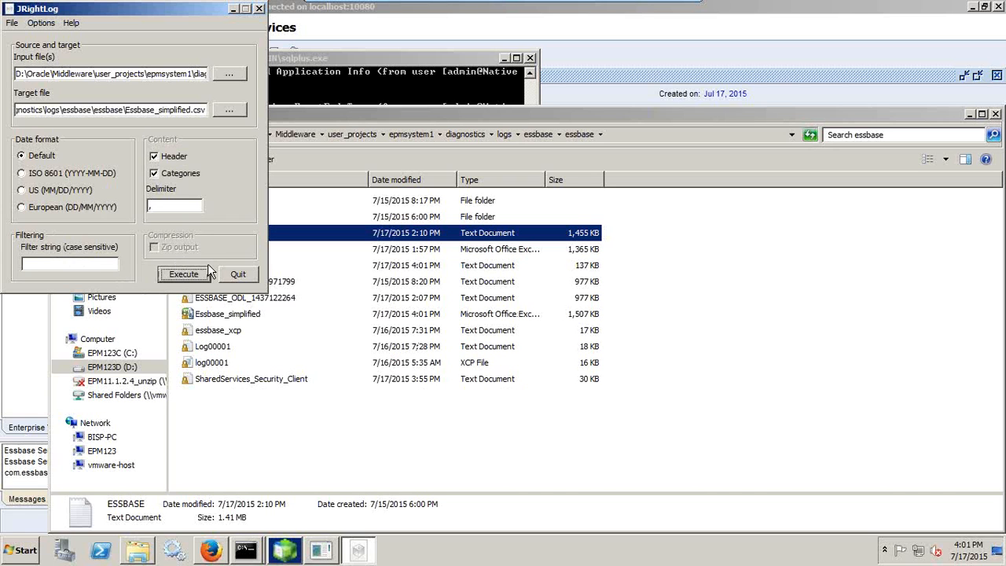
pyautogui.click(231, 278)
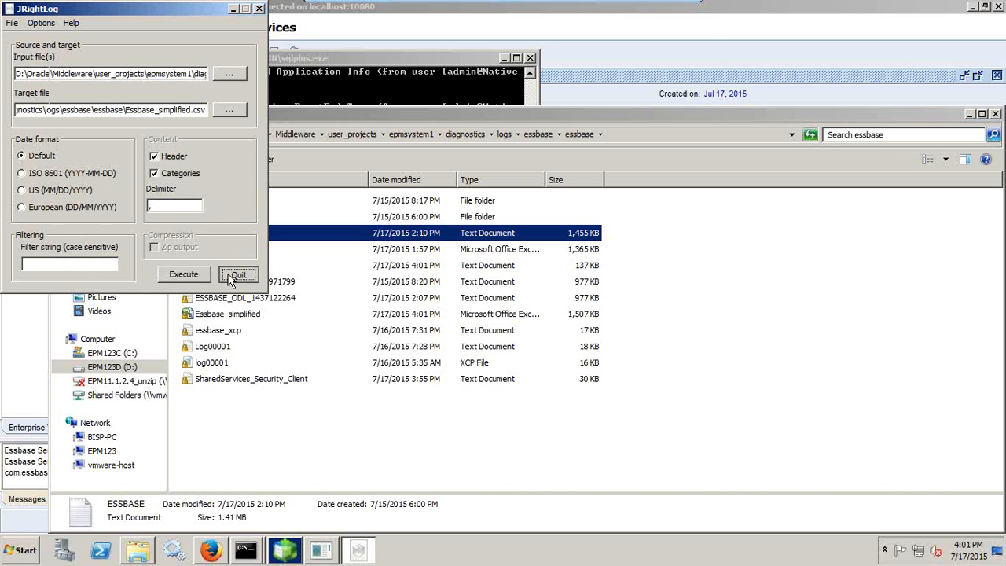
# Open Essbase_simplified in Excel by dragging it from the log folder after an error
pyautogui.click(251, 314)
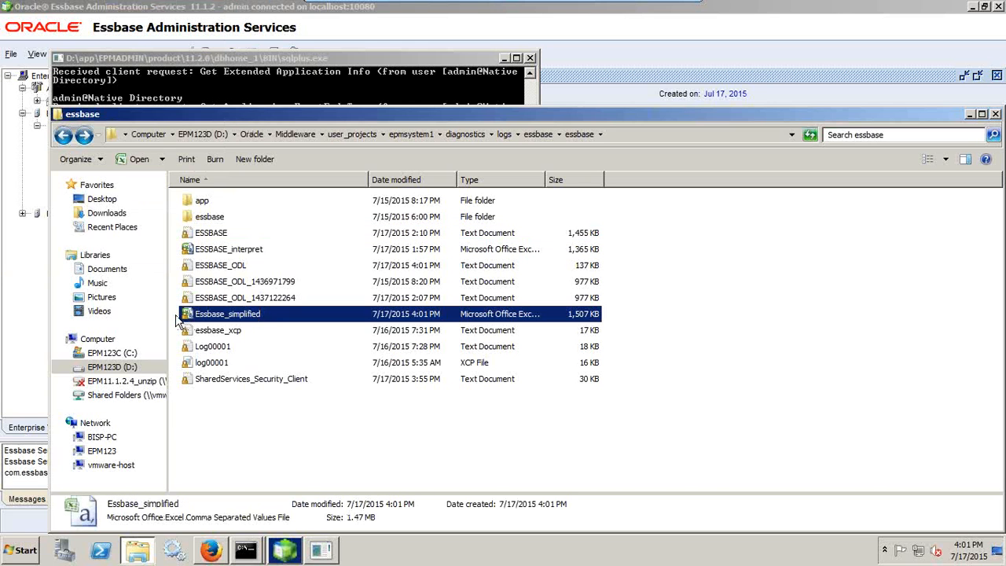
pyautogui.rightClick(222, 318)
pyautogui.moveTo(259, 362)
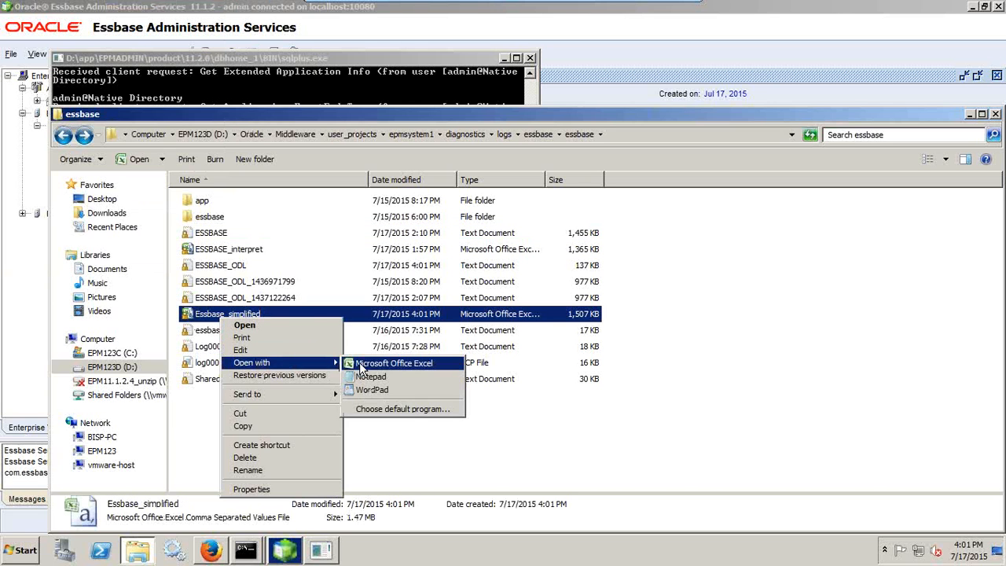
pyautogui.click(365, 364)
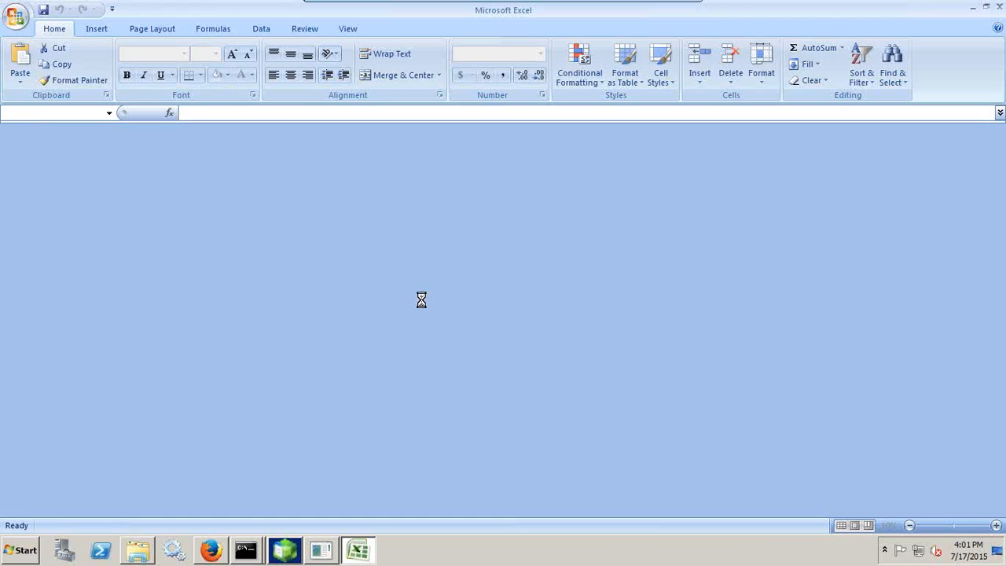
pyautogui.click(611, 283)
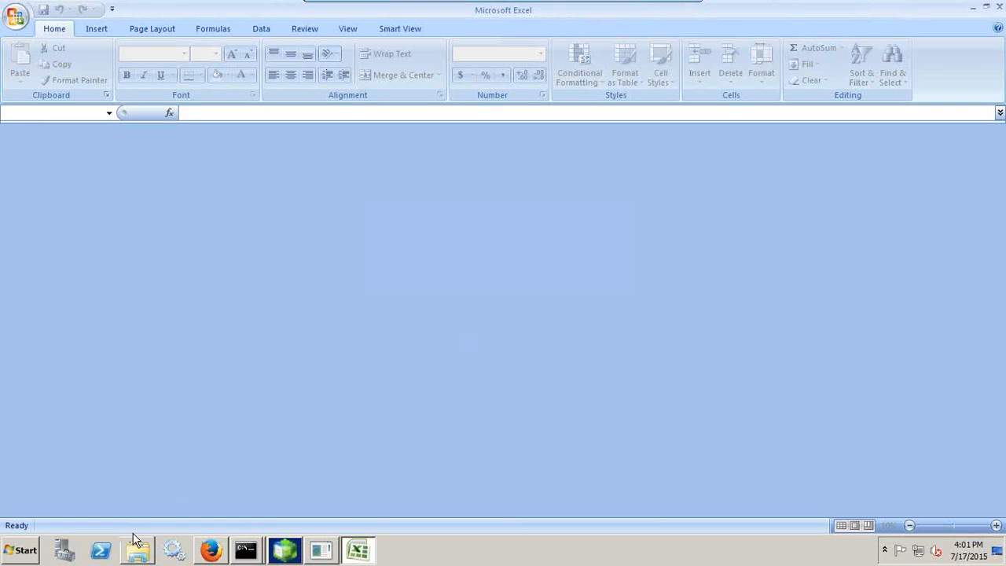
pyautogui.click(135, 549)
pyautogui.moveTo(247, 117); pyautogui.dragTo(472, 118)
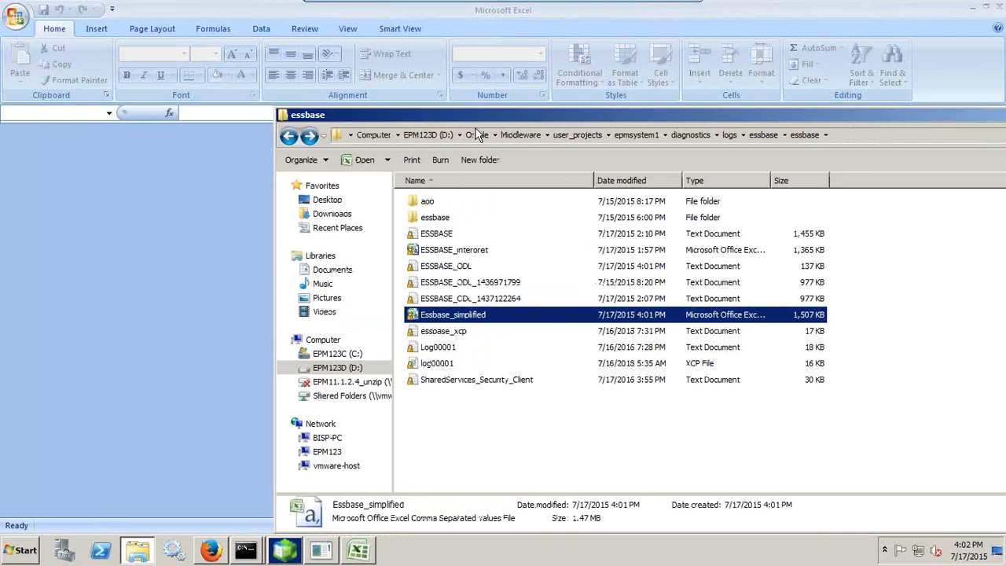
pyautogui.moveTo(456, 318); pyautogui.dragTo(187, 316)
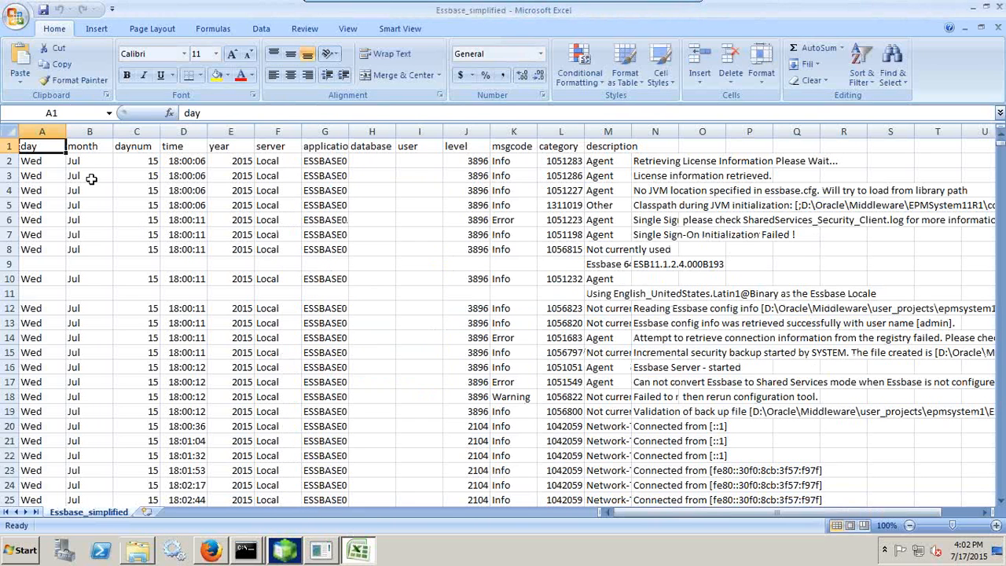
# Review the parsed log columns from day through description, then show the Data ribbon commands
pyautogui.click(47, 162)
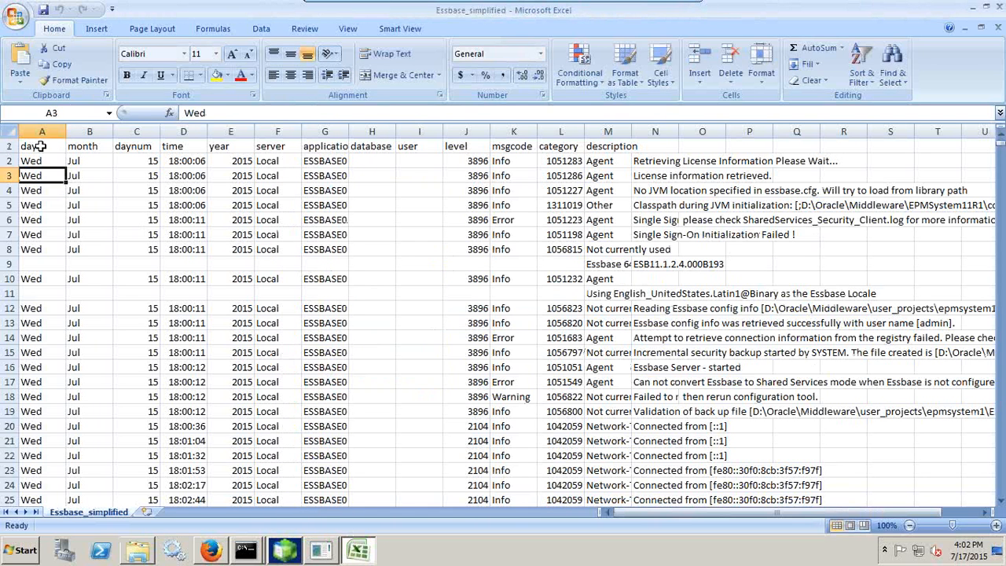
pyautogui.click(98, 143)
pyautogui.click(150, 141)
pyautogui.click(186, 146)
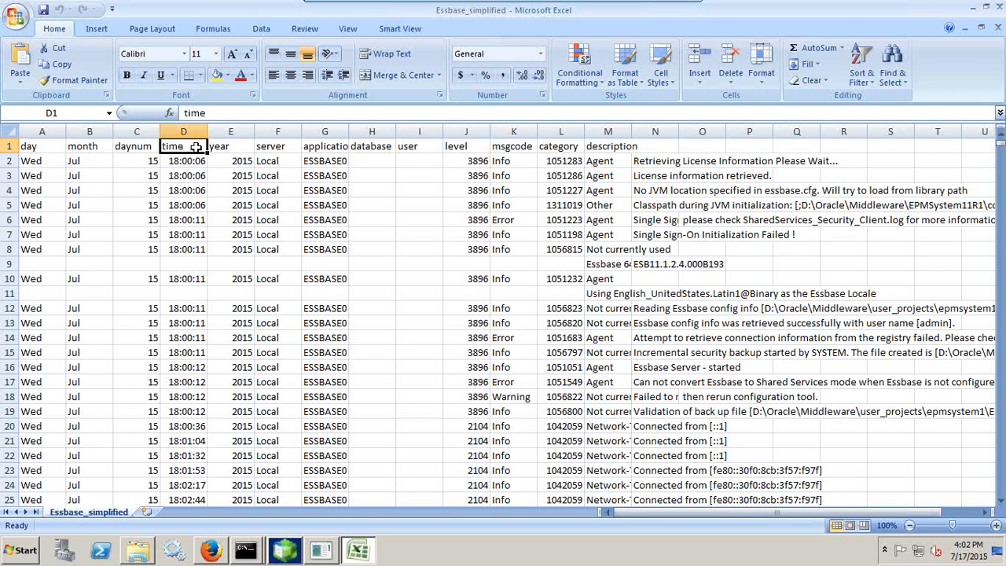
pyautogui.click(229, 149)
pyautogui.click(271, 148)
pyautogui.click(334, 148)
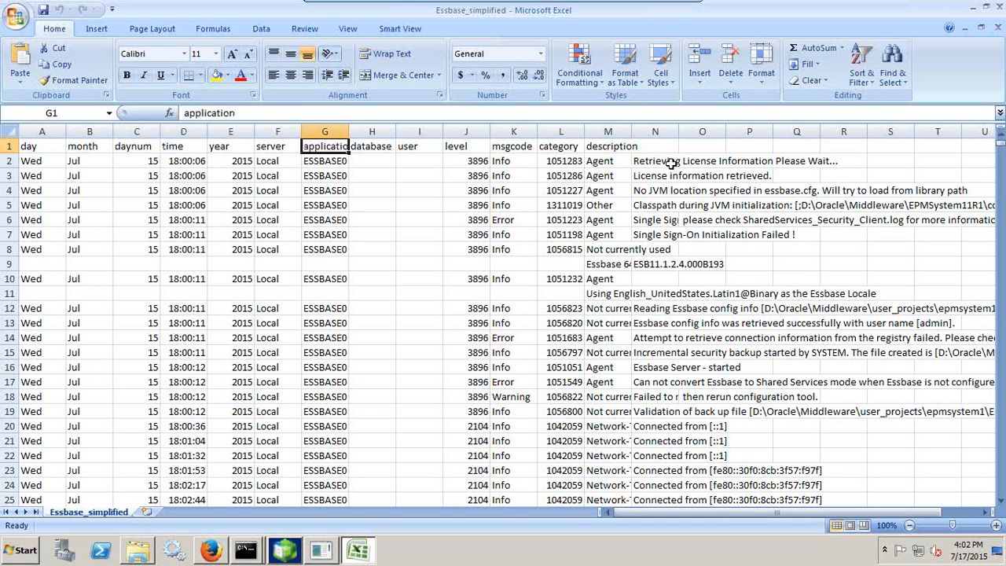
pyautogui.click(629, 146)
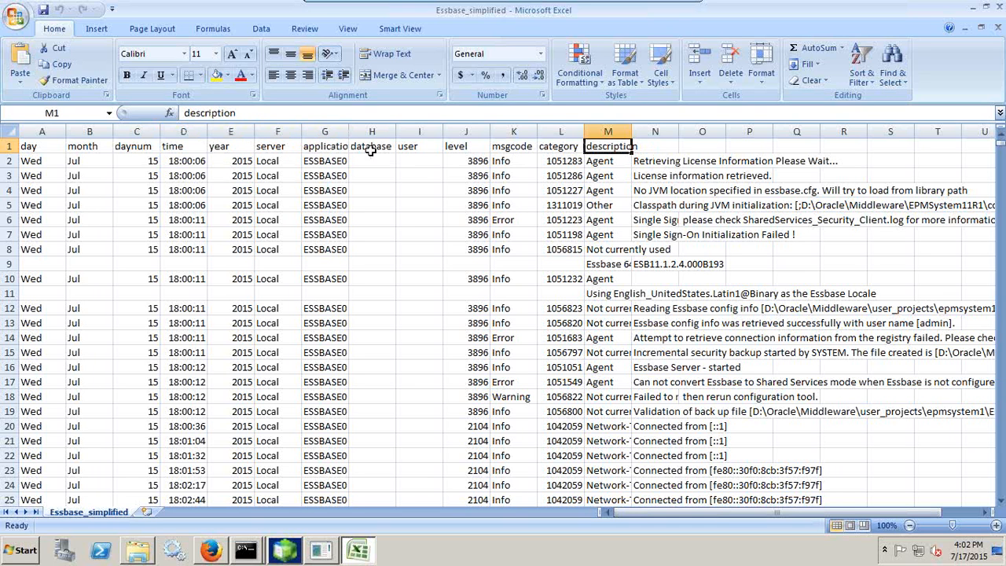
pyautogui.click(346, 147)
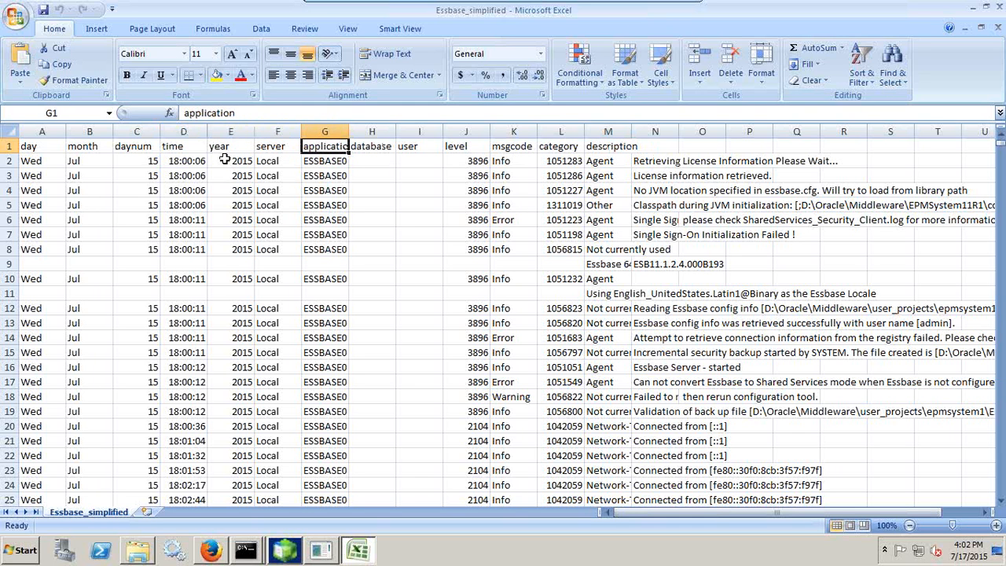
pyautogui.click(262, 29)
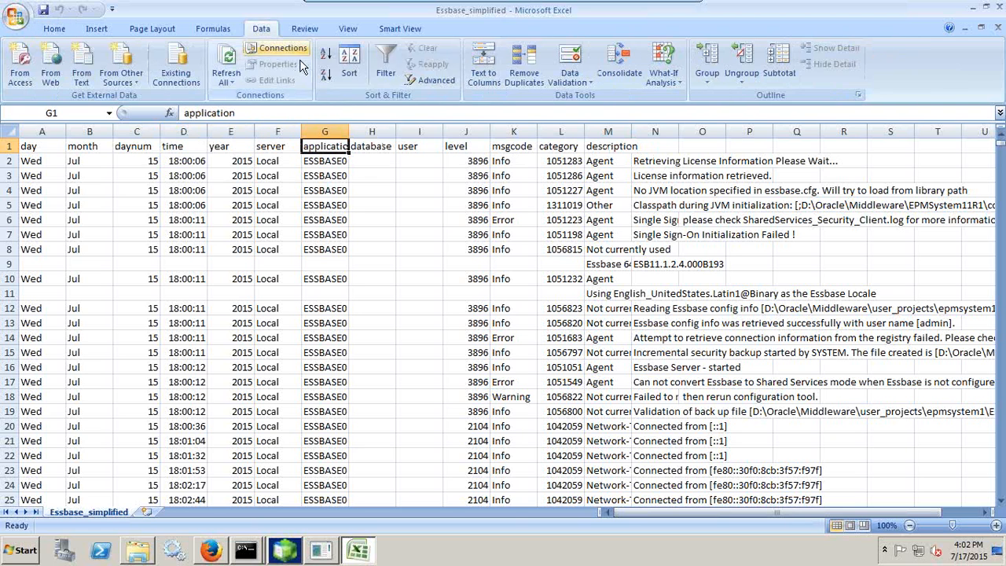
# Turn on header filters and limit msgcode to Error, leaving 199 of 12682 records
pyautogui.click(386, 67)
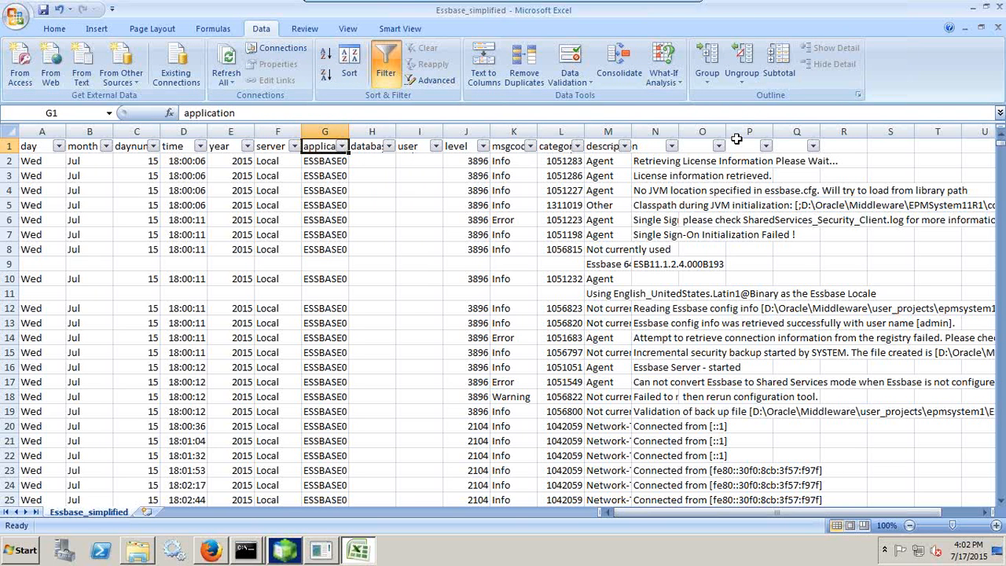
pyautogui.click(531, 146)
pyautogui.click(428, 263)
pyautogui.click(425, 274)
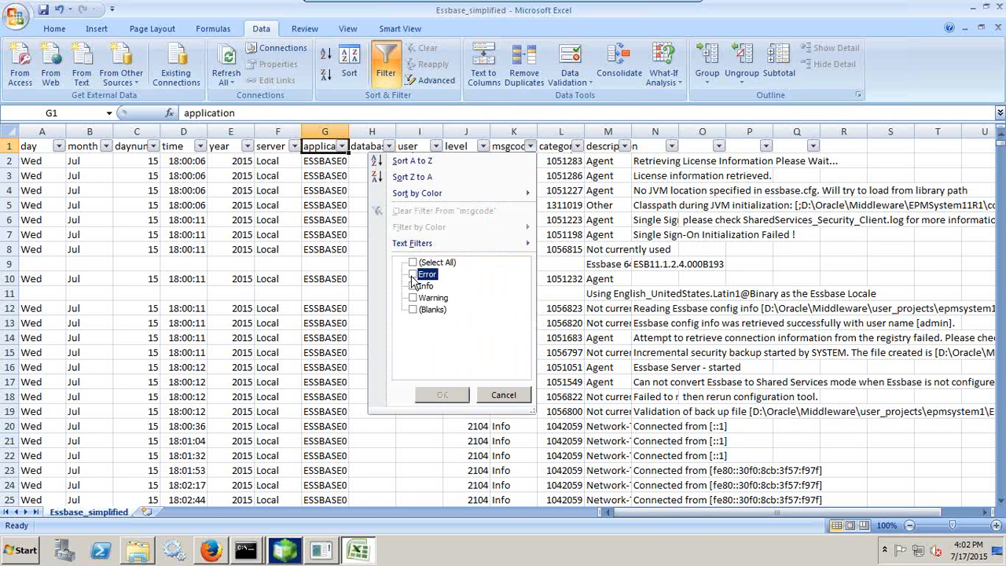
pyautogui.click(440, 395)
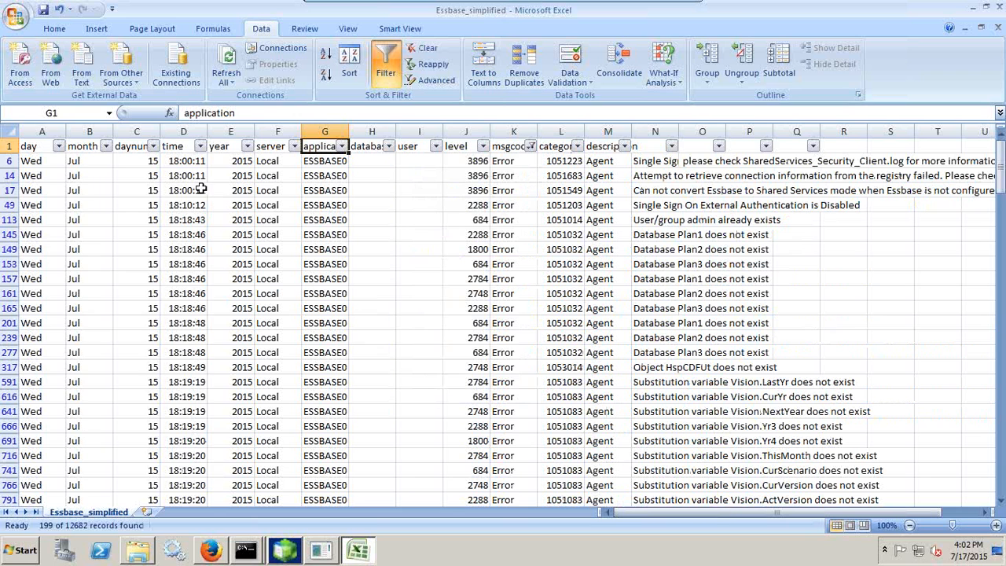
pyautogui.click(200, 147)
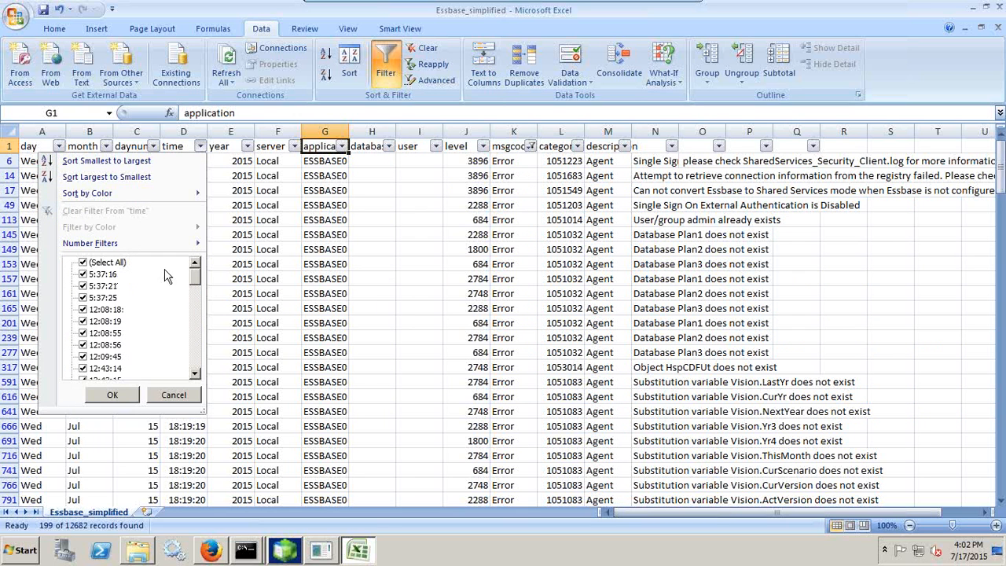
pyautogui.click(173, 395)
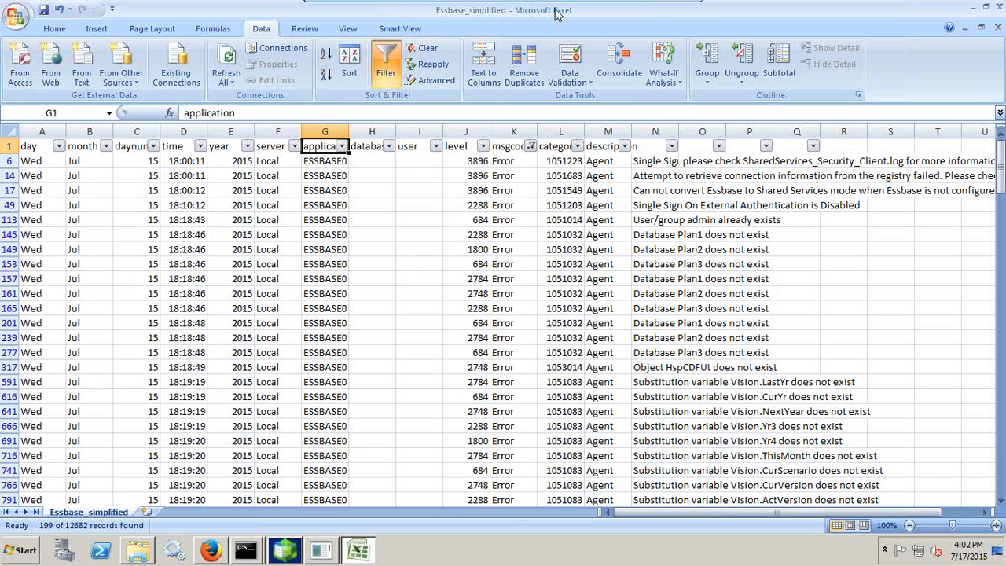
pyautogui.moveTo(645, 4)
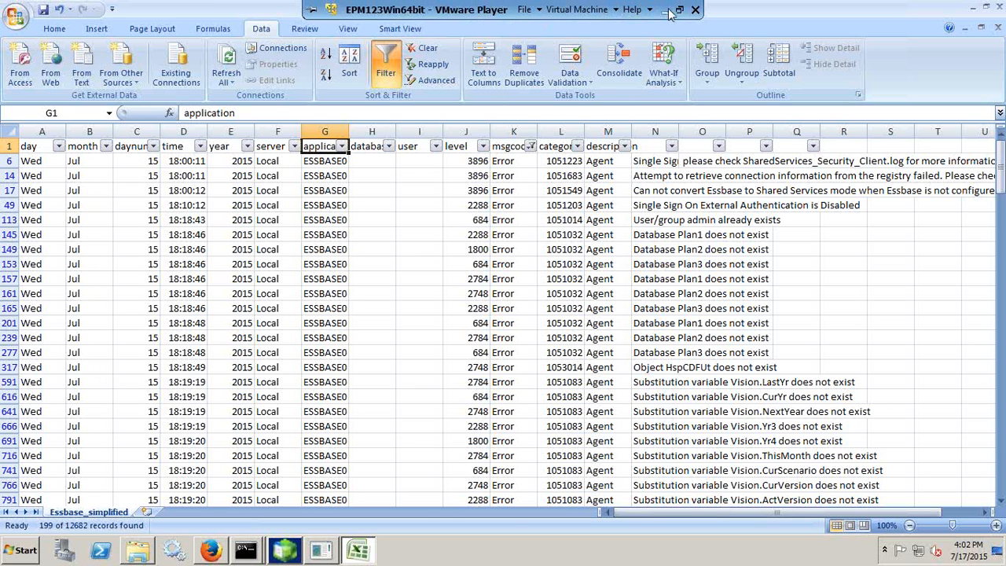
# Present the Hyperion Essbase Audit Trails slide full screen with the annotation pen ready
pyautogui.click(666, 10)
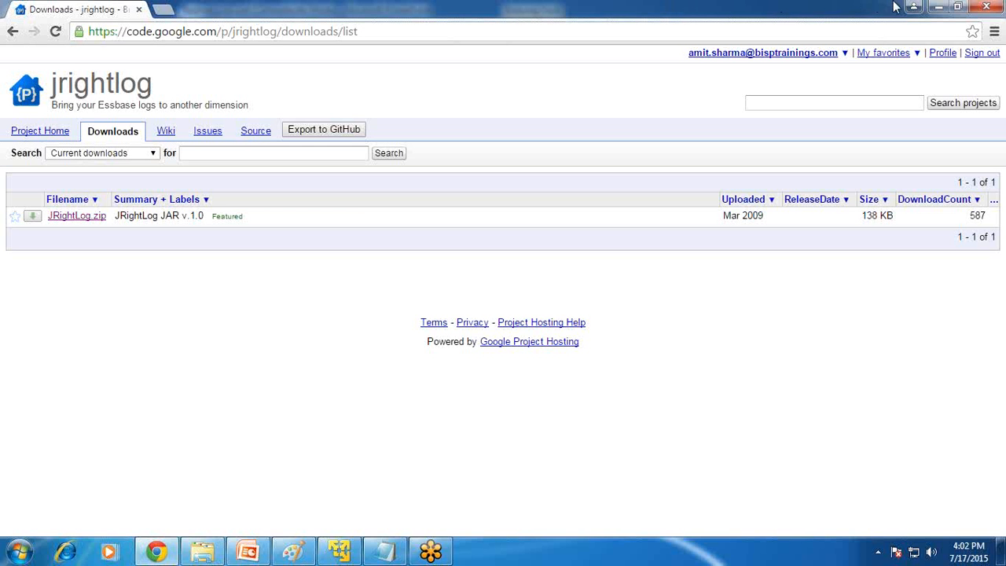
pyautogui.click(938, 7)
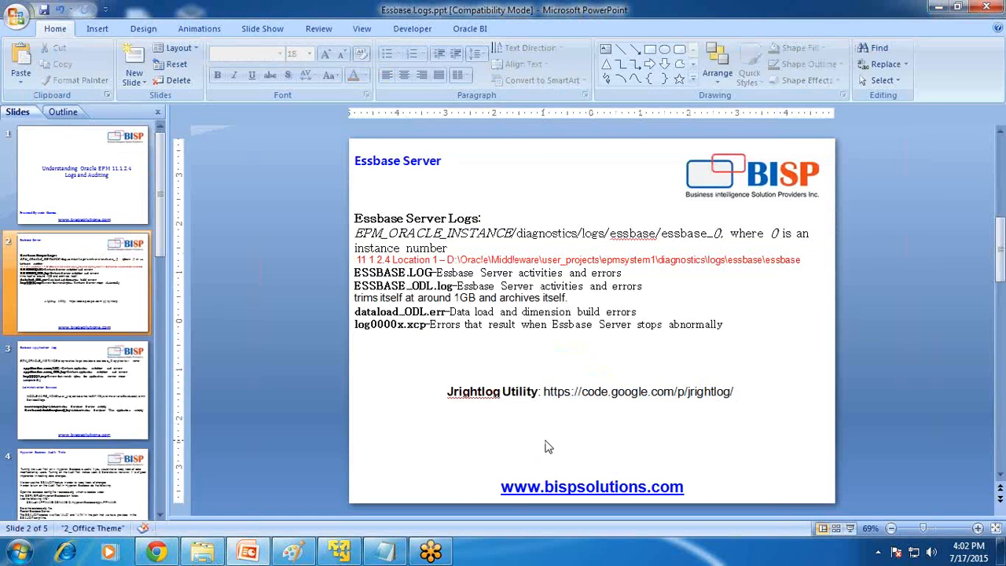
pyautogui.scroll(-2, 548, 447)
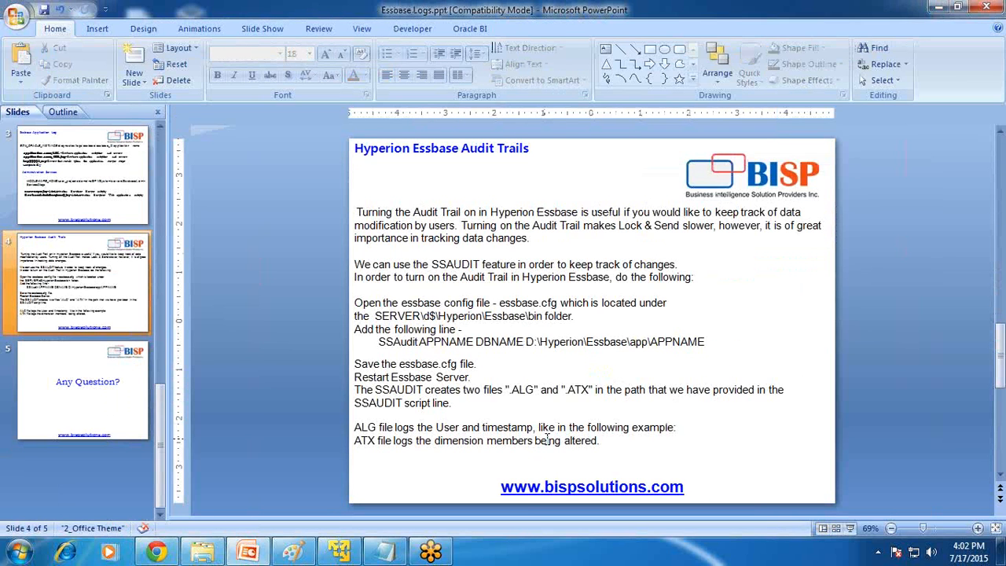
pyautogui.hotkey('shift', 'F5')
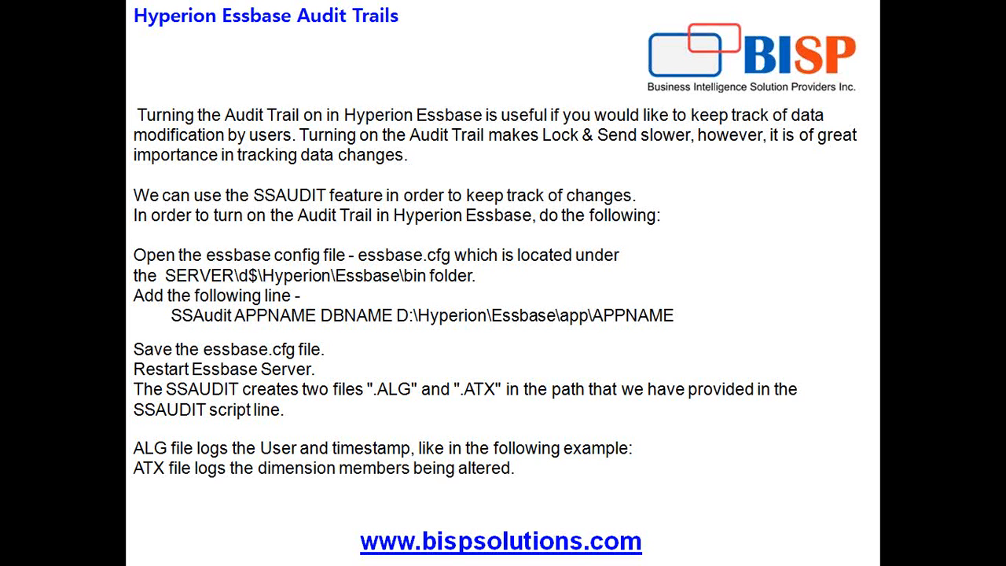
pyautogui.press('super')
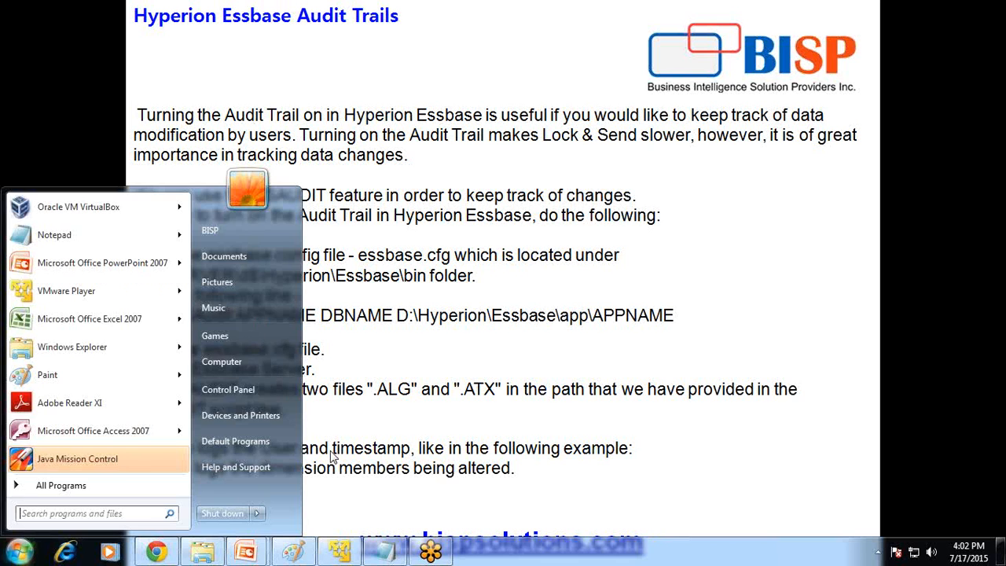
pyautogui.click(433, 549)
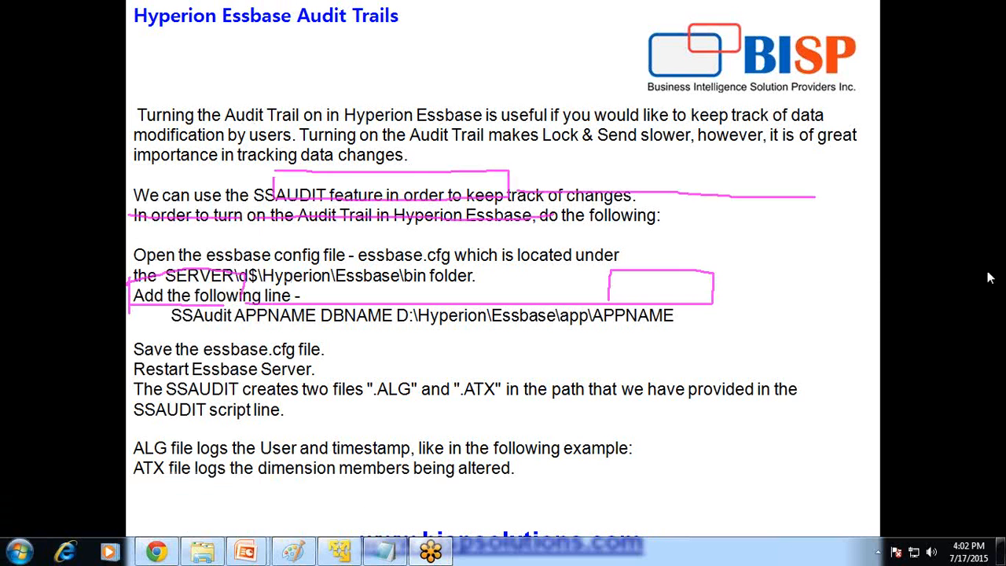
pyautogui.click(934, 309)
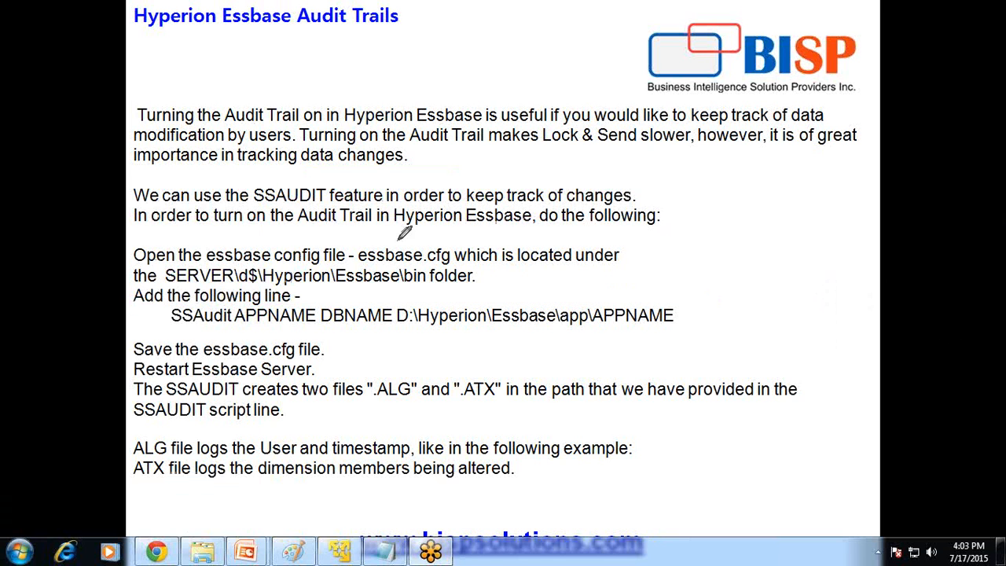
# Underline essbase.cfg, Essbase\bin and the SSAudit line, marking its DBNAME and APPNAME parts
pyautogui.moveTo(358, 264); pyautogui.dragTo(456, 263)
pyautogui.moveTo(375, 286); pyautogui.dragTo(431, 286)
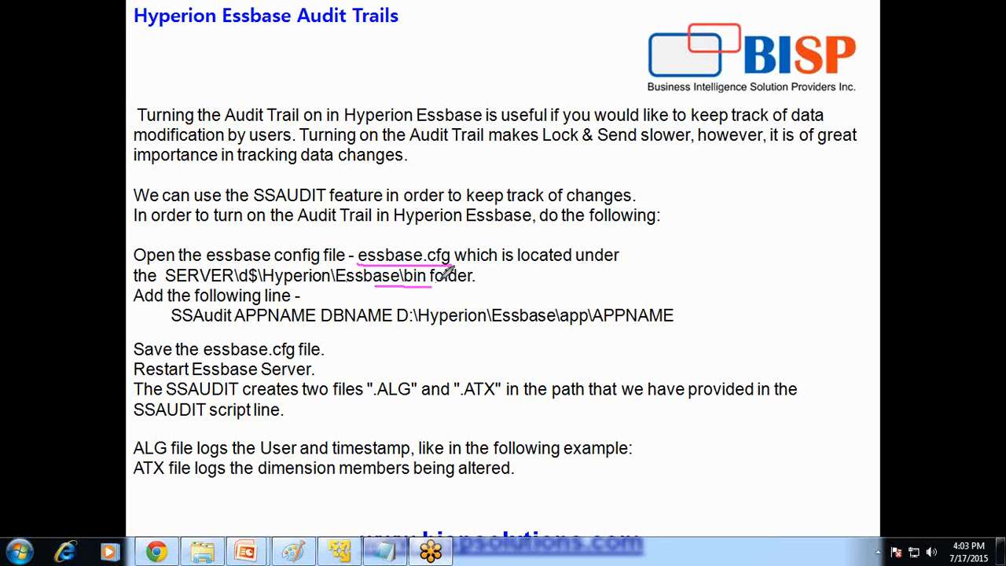
pyautogui.moveTo(172, 324); pyautogui.dragTo(236, 324)
pyautogui.moveTo(336, 298)
pyautogui.mouseDown()
pyautogui.moveTo(315, 321)
pyautogui.moveTo(343, 333)
pyautogui.mouseUp()
pyautogui.moveTo(666, 299)
pyautogui.mouseDown()
pyautogui.moveTo(708, 297)
pyautogui.moveTo(674, 357)
pyautogui.mouseUp()
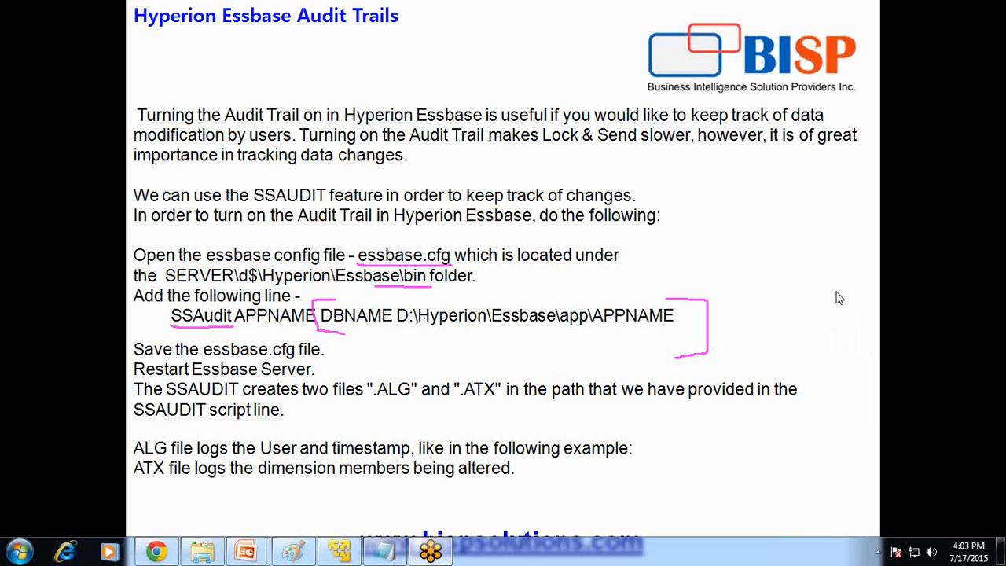
# Underline .ALG, the User and timestamp, and altered dimension members, then erase all ink
pyautogui.moveTo(370, 404); pyautogui.dragTo(503, 404)
pyautogui.moveTo(197, 456); pyautogui.dragTo(410, 456)
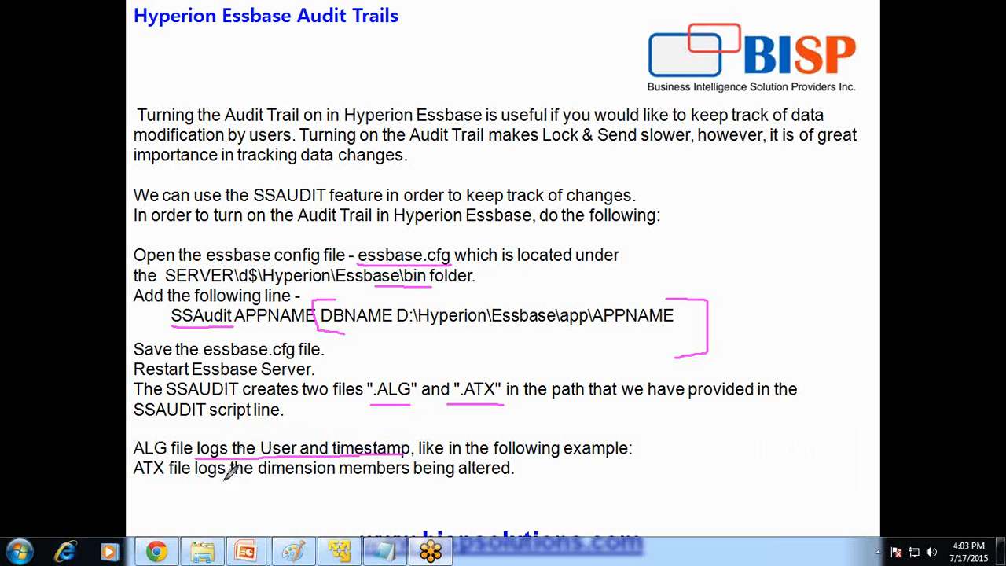
pyautogui.moveTo(235, 476); pyautogui.dragTo(512, 476)
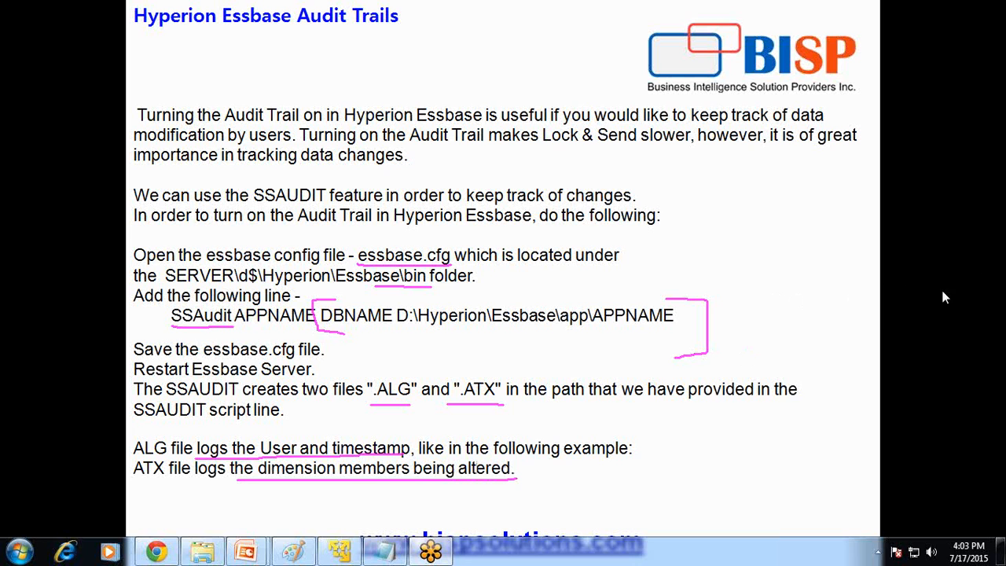
pyautogui.press('e')
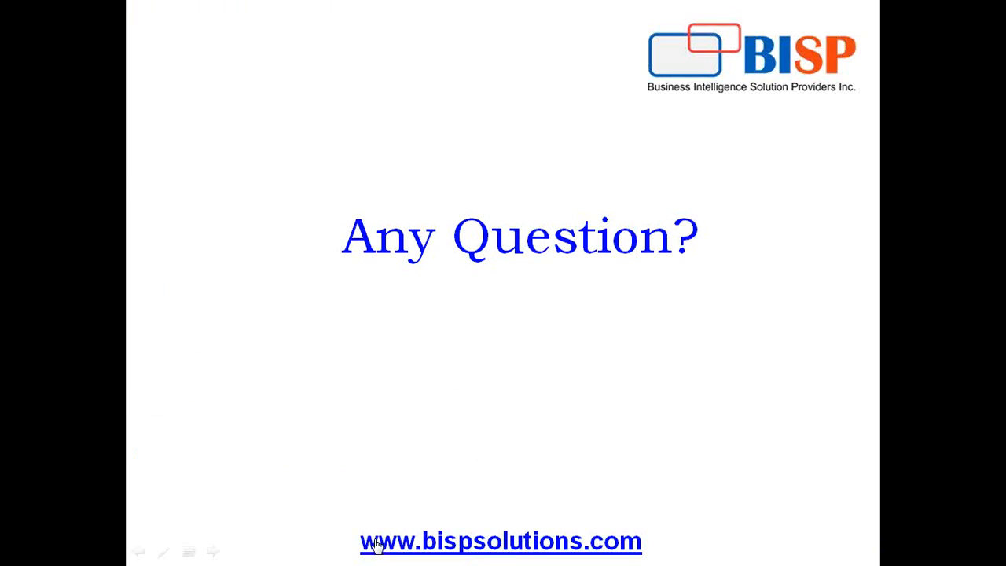
pyautogui.press('super')
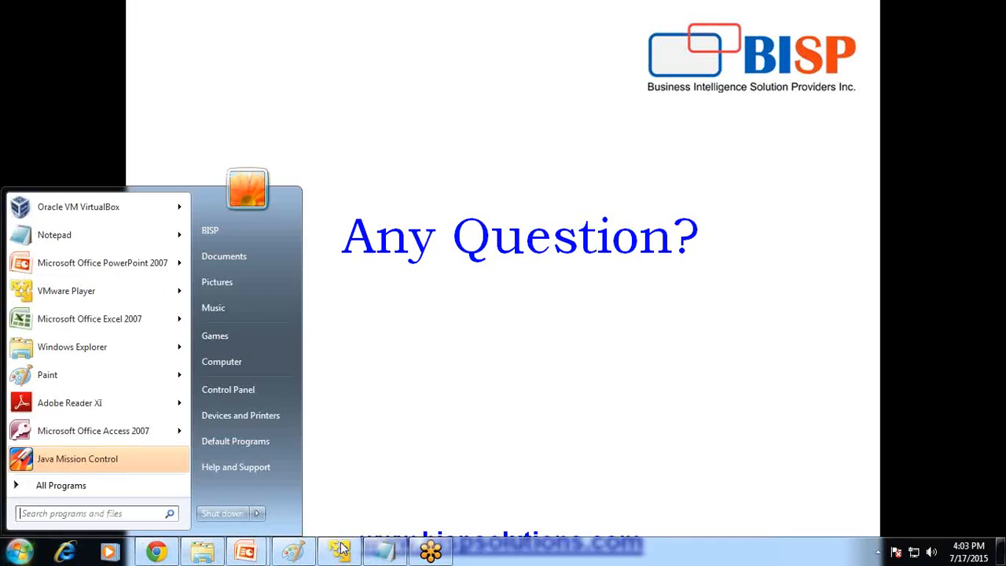
pyautogui.click(341, 548)
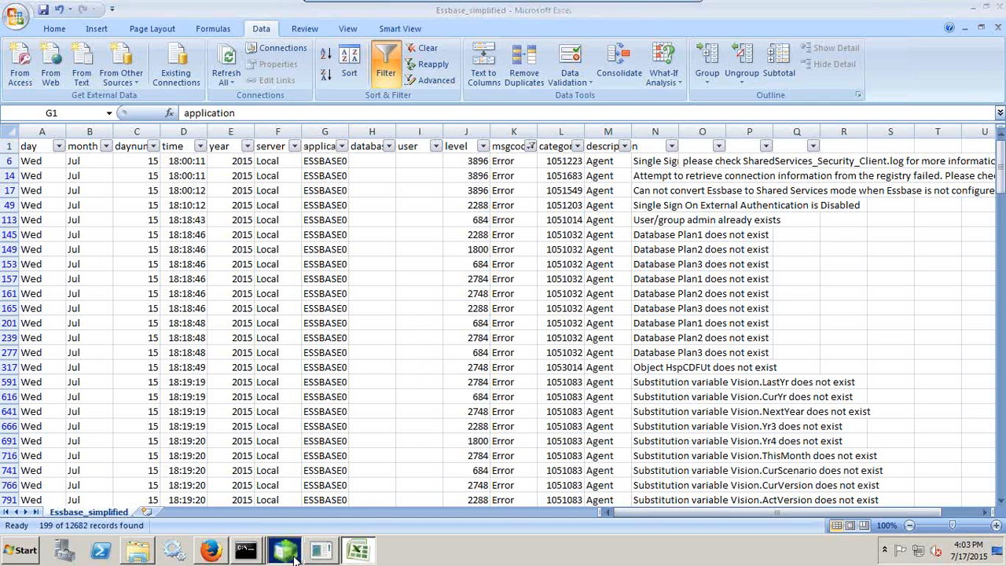
# Browse from epmsystem1 to EssbaseServer\essbaseserver1\bin in Windows Explorer
pyautogui.click(286, 551)
pyautogui.click(149, 554)
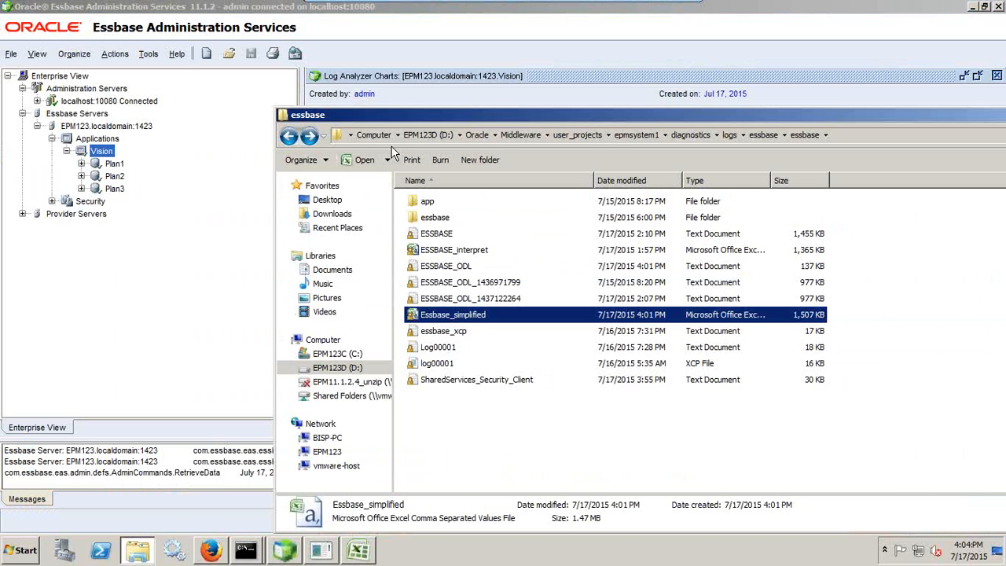
pyautogui.moveTo(622, 130); pyautogui.dragTo(459, 145)
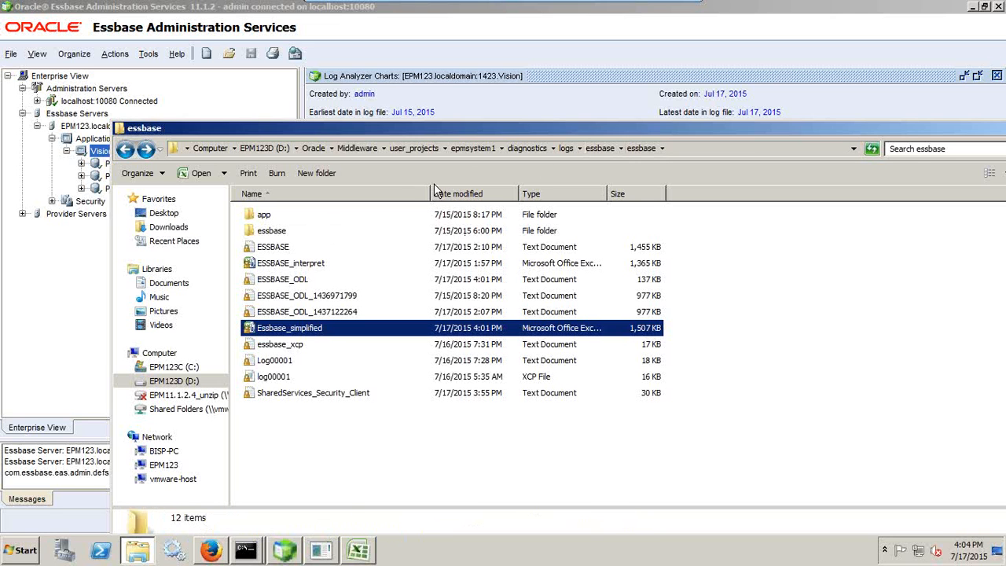
pyautogui.click(464, 146)
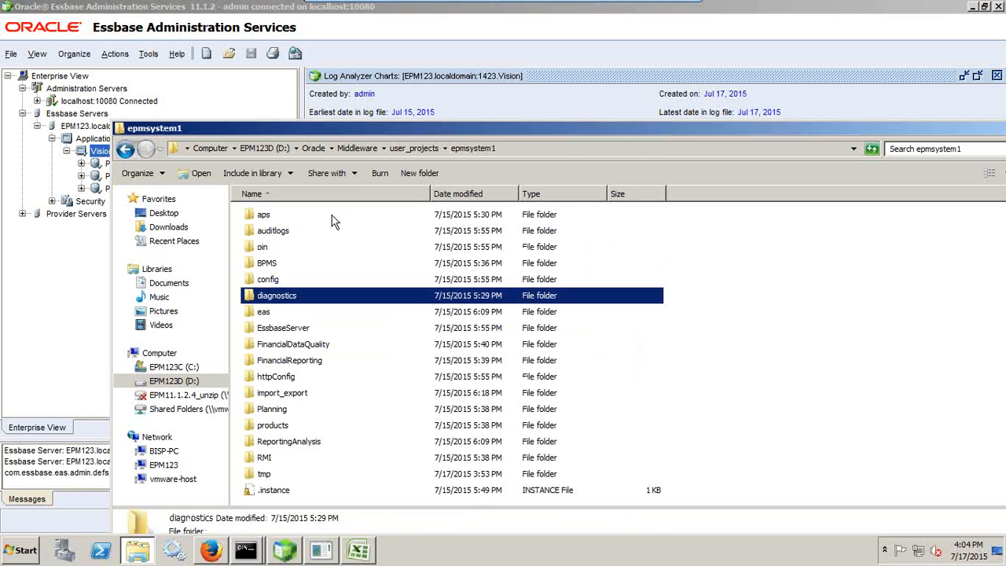
pyautogui.doubleClick(310, 328)
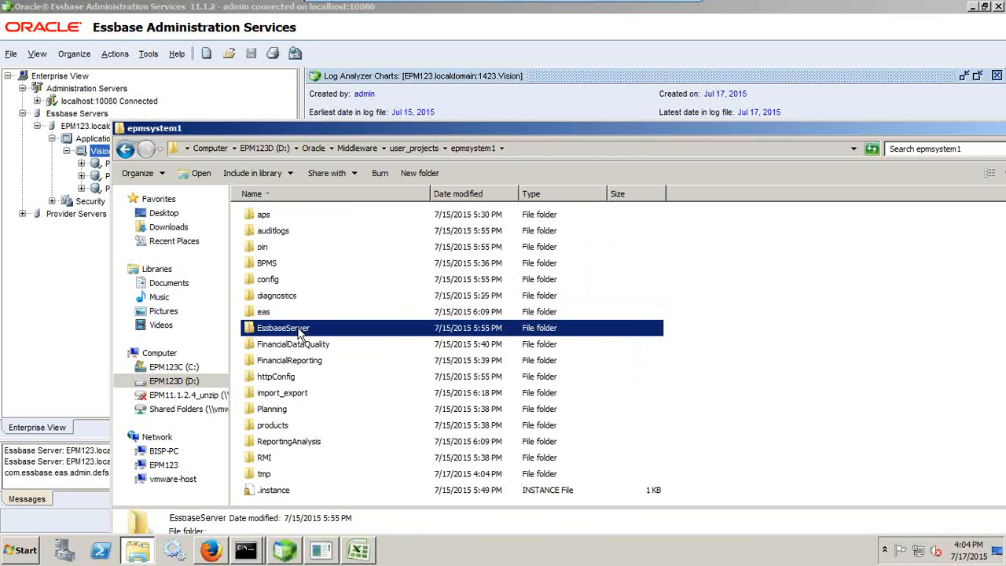
pyautogui.doubleClick(285, 216)
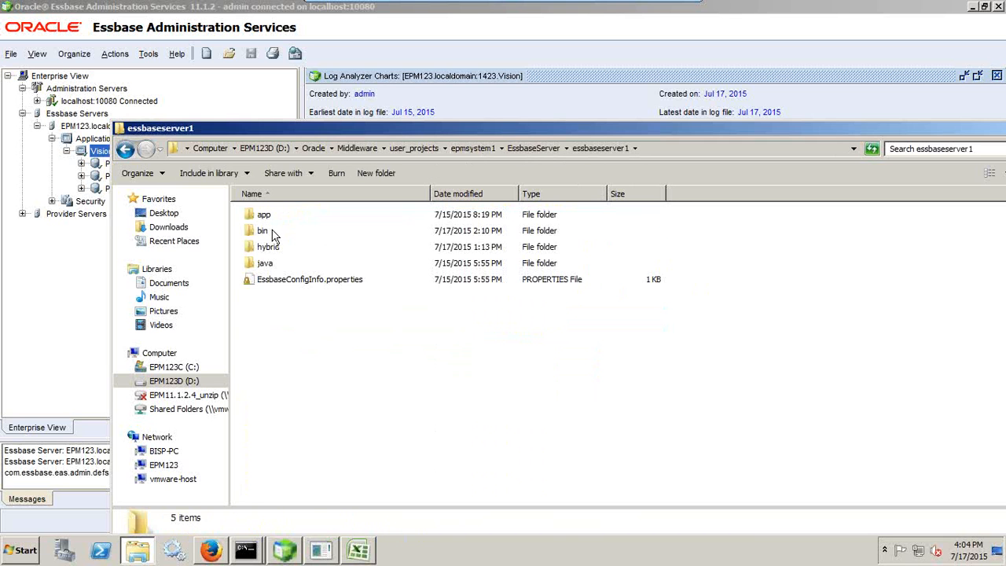
pyautogui.doubleClick(263, 231)
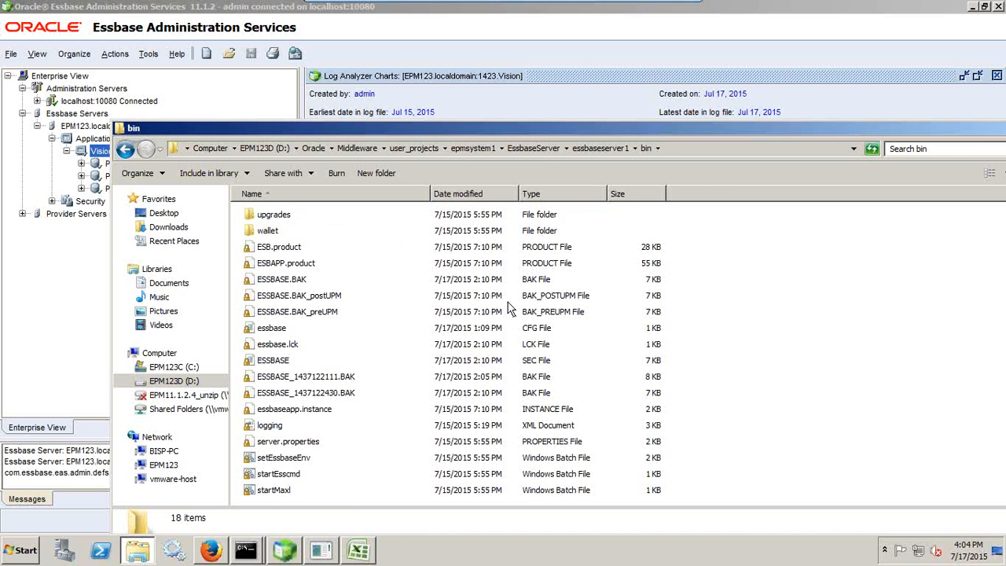
# Open essbase.cfg in Notepad, highlight its SSAudit Vision line, and close it
pyautogui.click(275, 330)
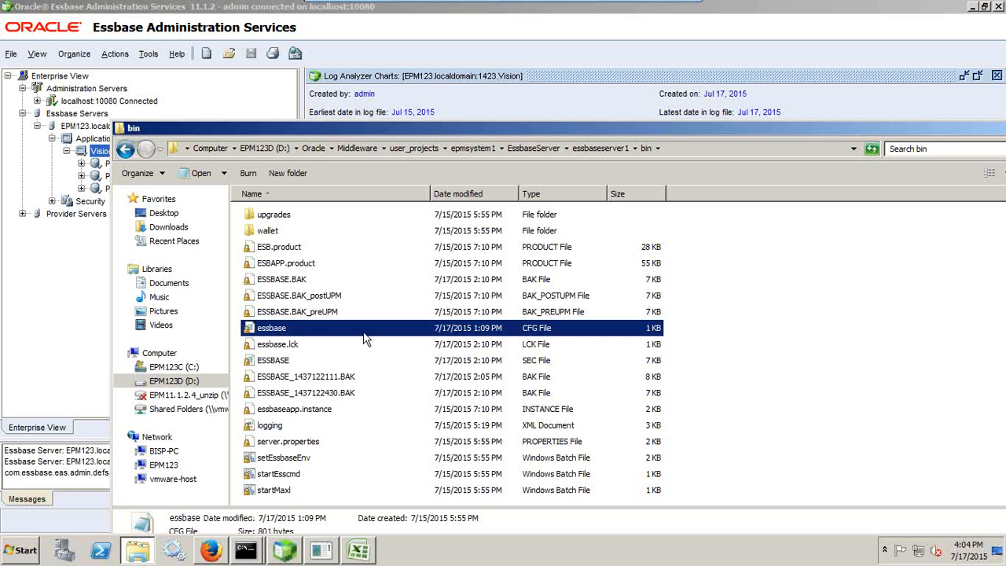
pyautogui.rightClick(298, 334)
pyautogui.click(332, 333)
pyautogui.moveTo(93, 305); pyautogui.dragTo(69, 297)
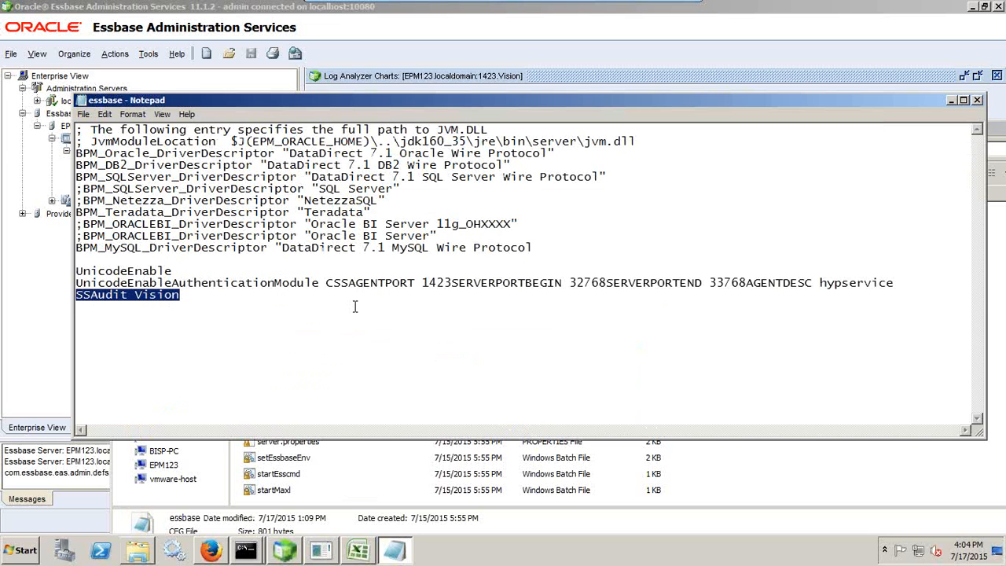
pyautogui.click(977, 100)
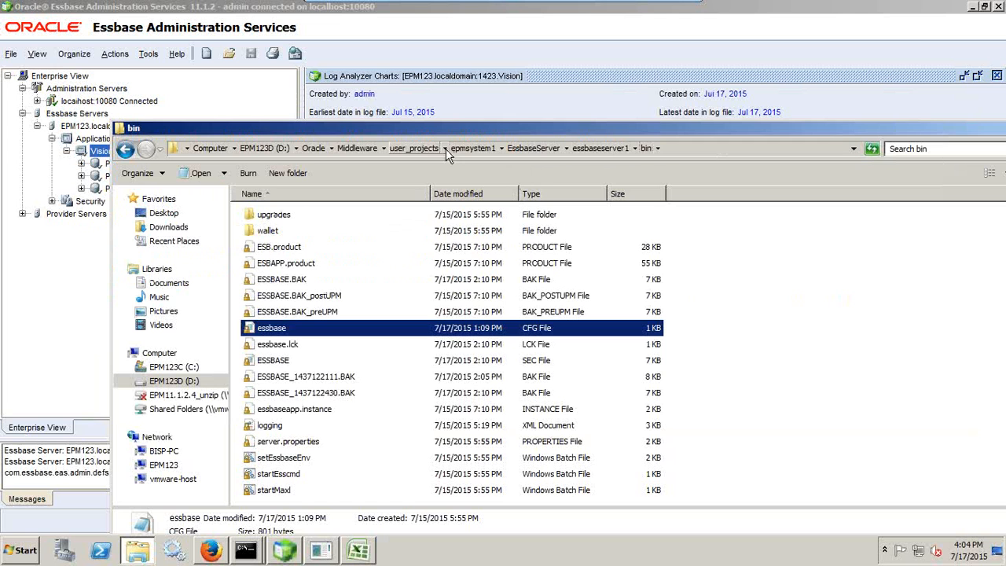
# Browse to EssbaseServer\essbaseserver1\app\Vision\Plan1 in Windows Explorer
pyautogui.click(472, 148)
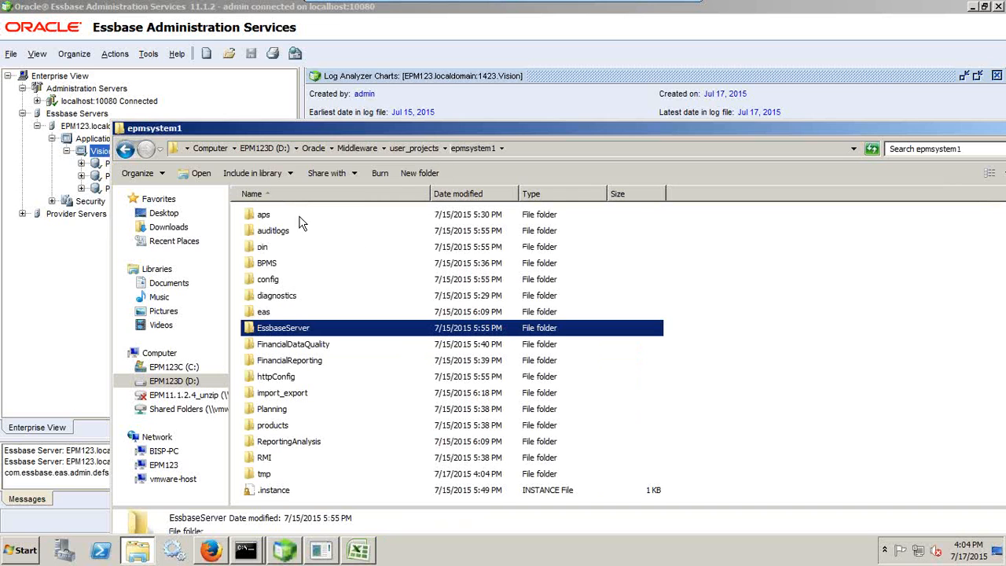
pyautogui.doubleClick(322, 330)
pyautogui.doubleClick(290, 219)
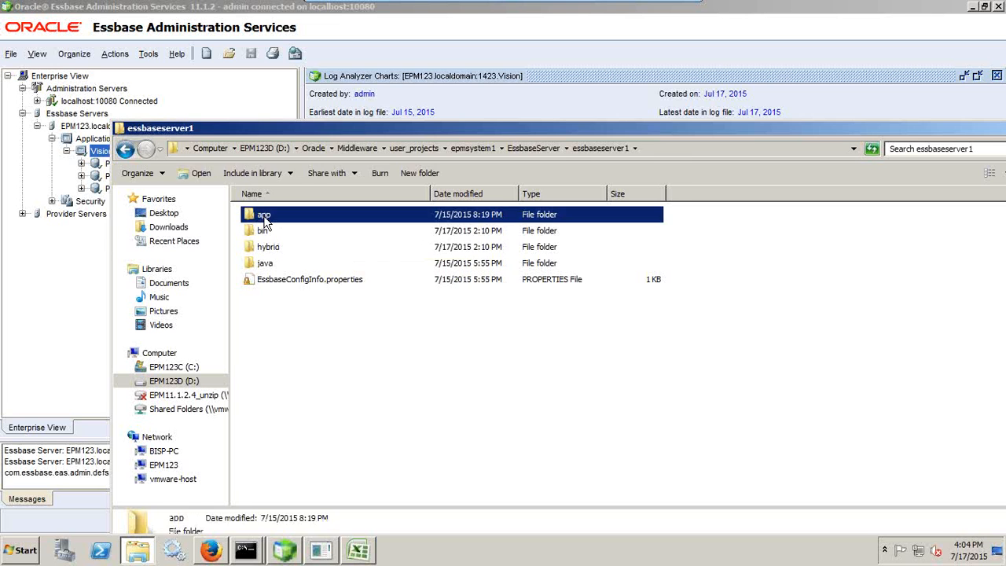
pyautogui.doubleClick(265, 218)
pyautogui.doubleClick(272, 220)
pyautogui.doubleClick(267, 217)
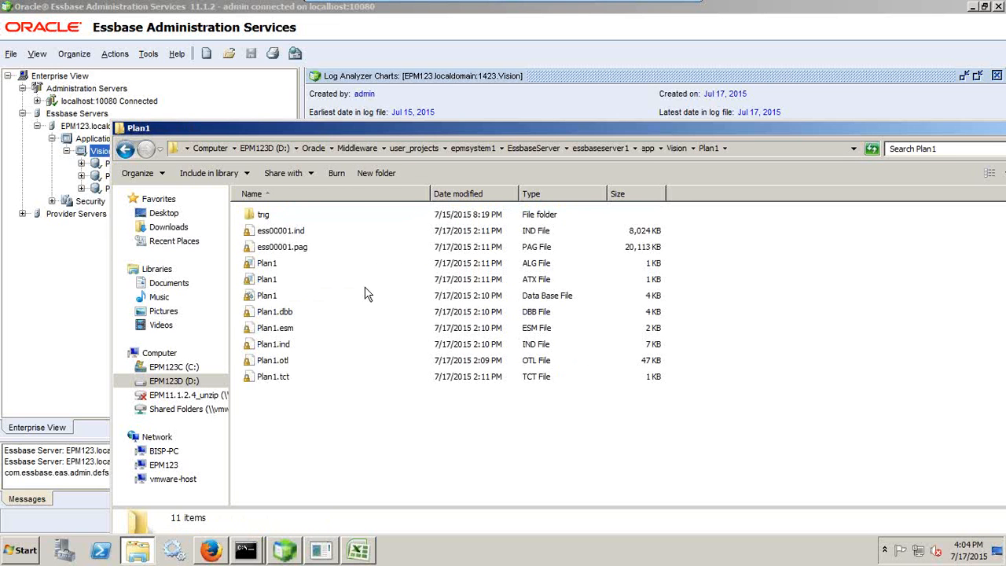
# Open Plan1.ALG in Notepad, highlight the latest update entry, and close it
pyautogui.click(270, 281)
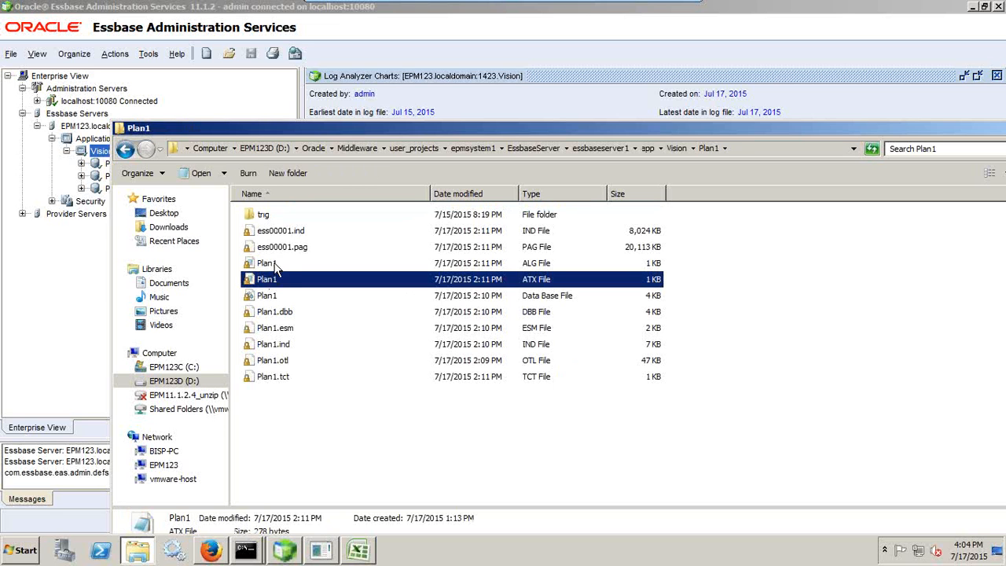
pyautogui.click(275, 267)
pyautogui.click(272, 280)
pyautogui.click(269, 267)
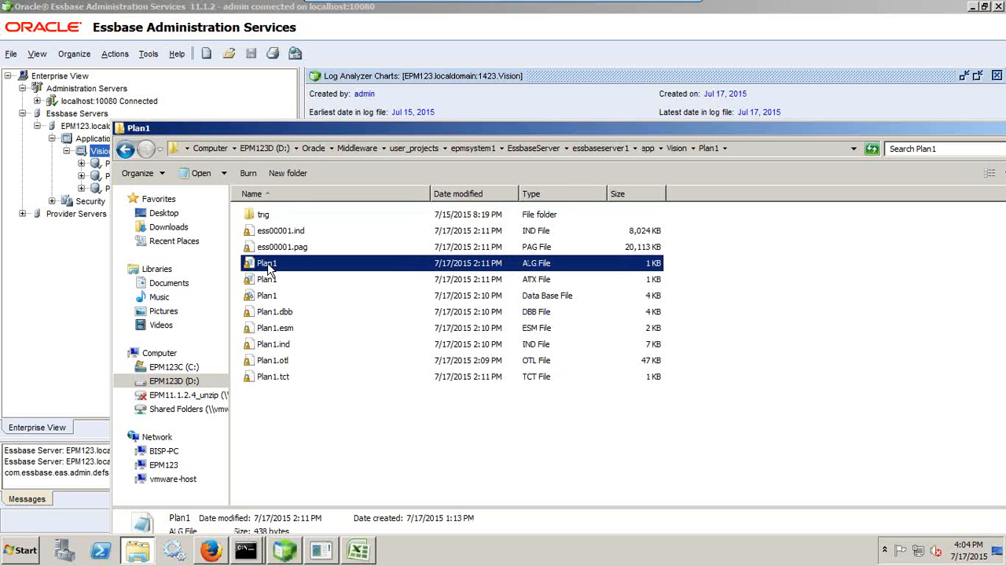
pyautogui.rightClick(278, 262)
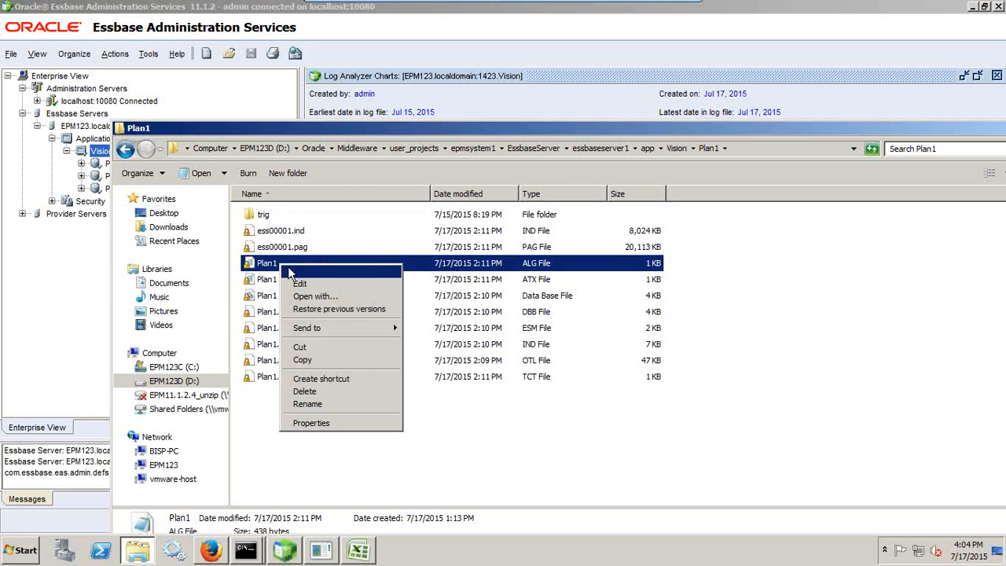
pyautogui.click(318, 269)
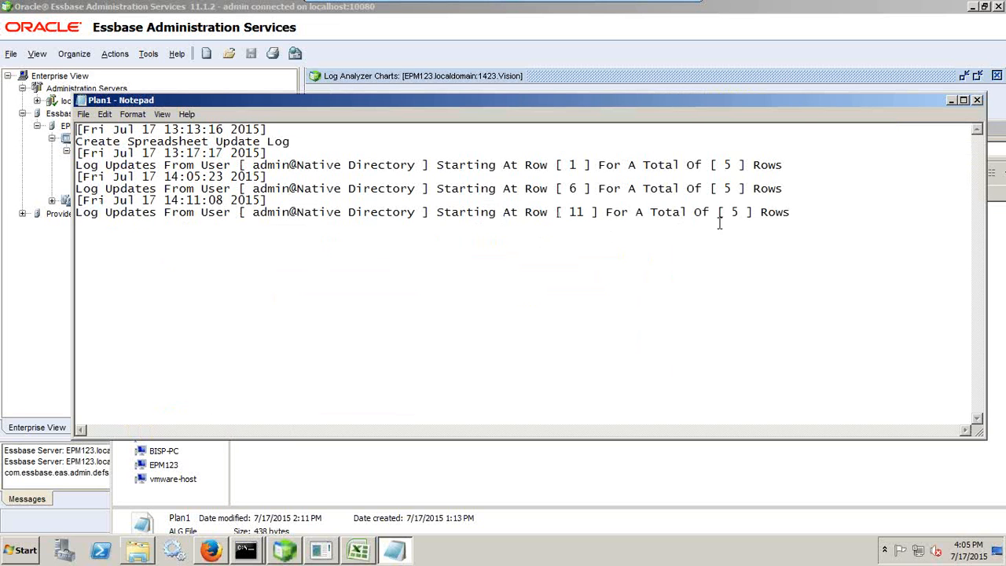
pyautogui.moveTo(90, 222); pyautogui.dragTo(75, 215)
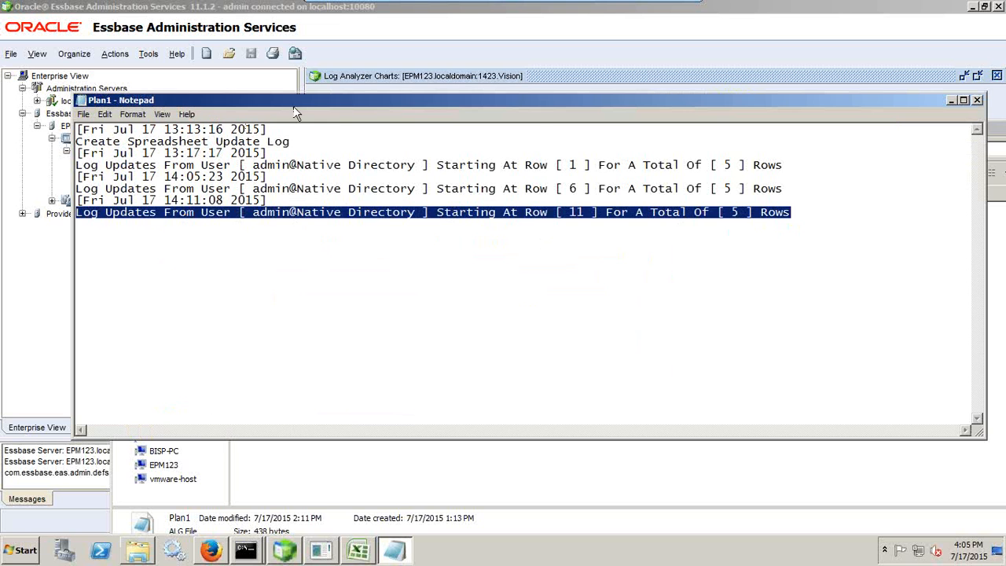
pyautogui.click(977, 100)
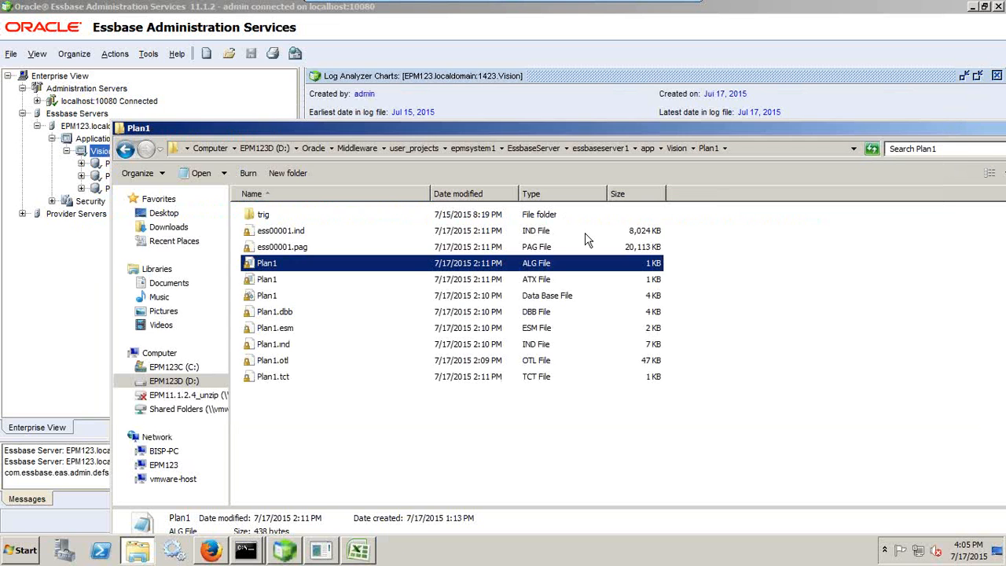
# Open Plan1.ATX, highlight the last entry with Mar value 600, close it, and return to EAS
pyautogui.click(262, 281)
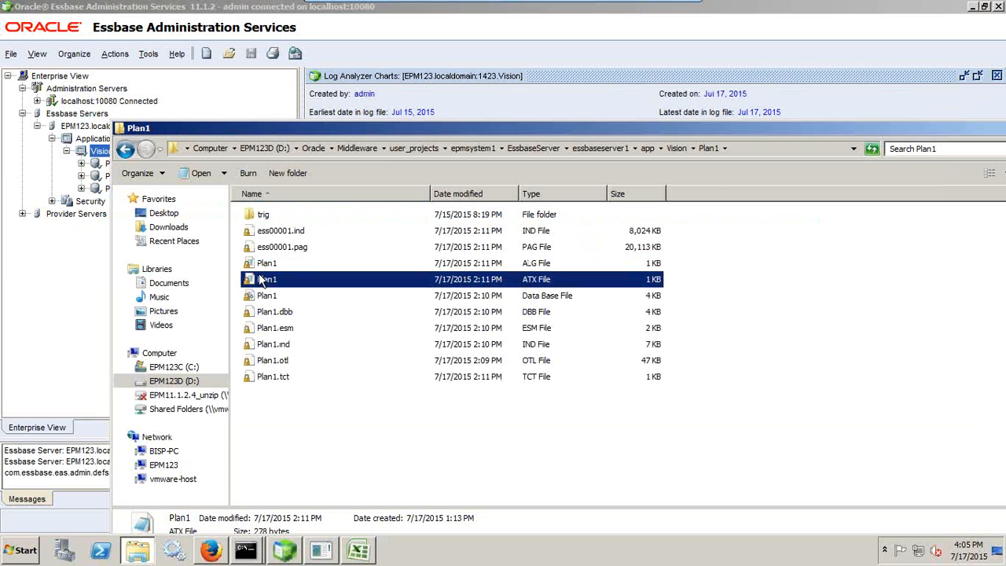
pyautogui.rightClick(263, 283)
pyautogui.click(291, 296)
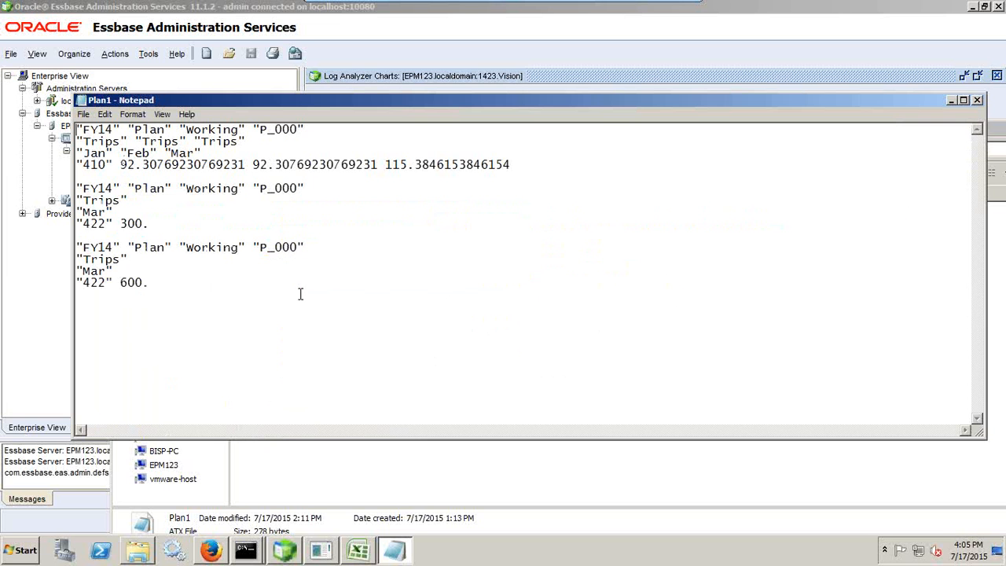
pyautogui.moveTo(175, 286); pyautogui.dragTo(58, 253)
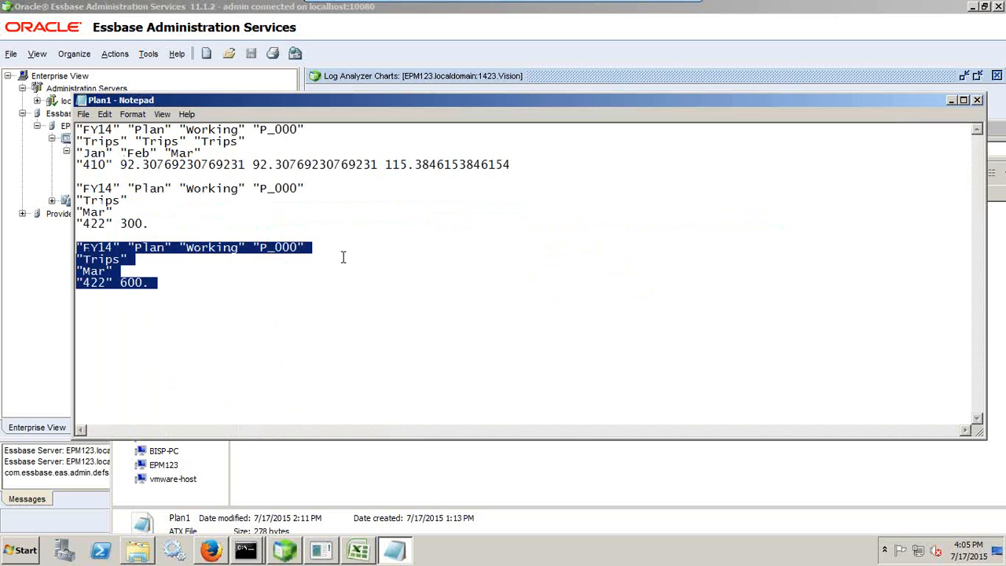
pyautogui.click(977, 101)
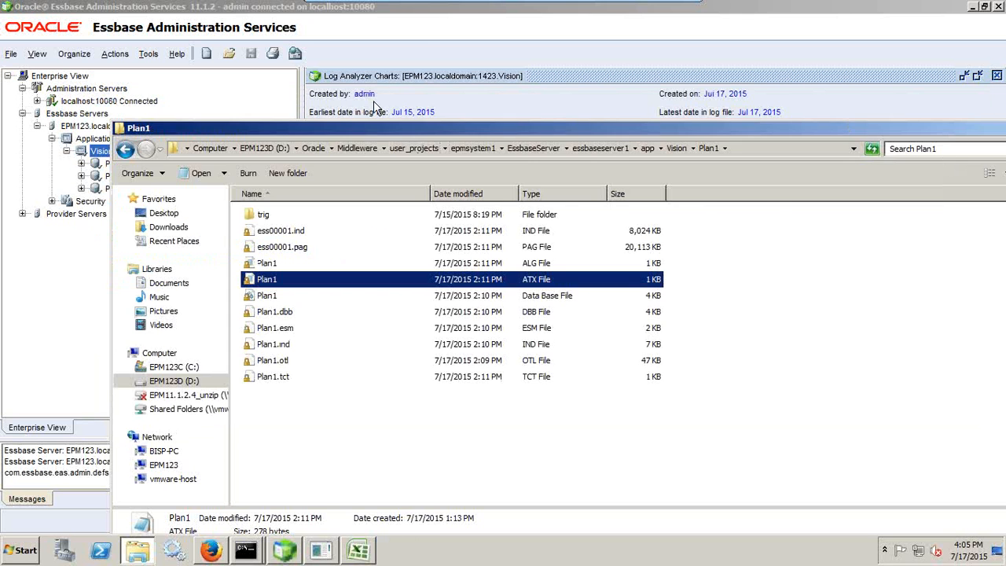
pyautogui.click(430, 52)
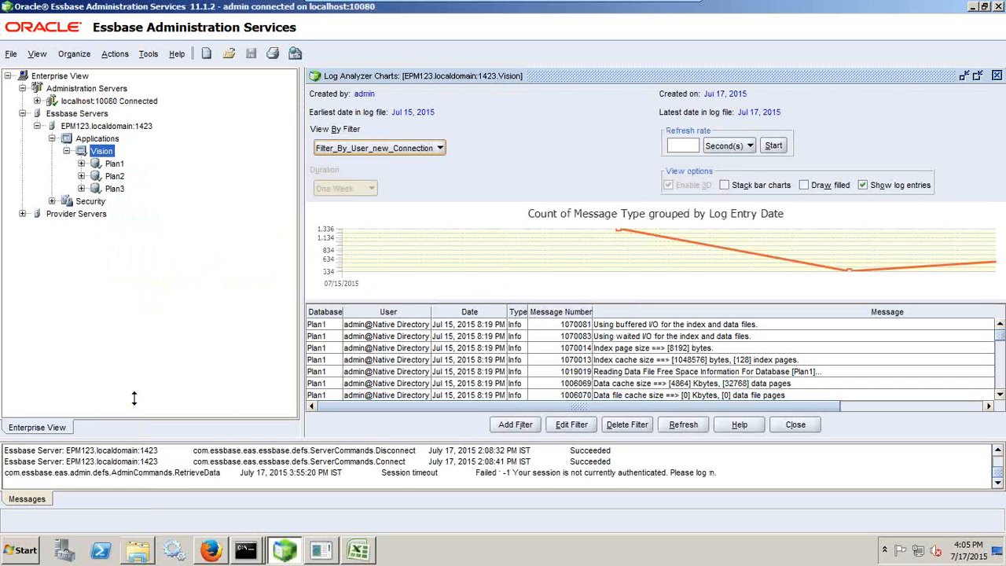
# Log off EPM Workspace, confirm Yes, sign back in, then return to the Essbase console
pyautogui.click(210, 550)
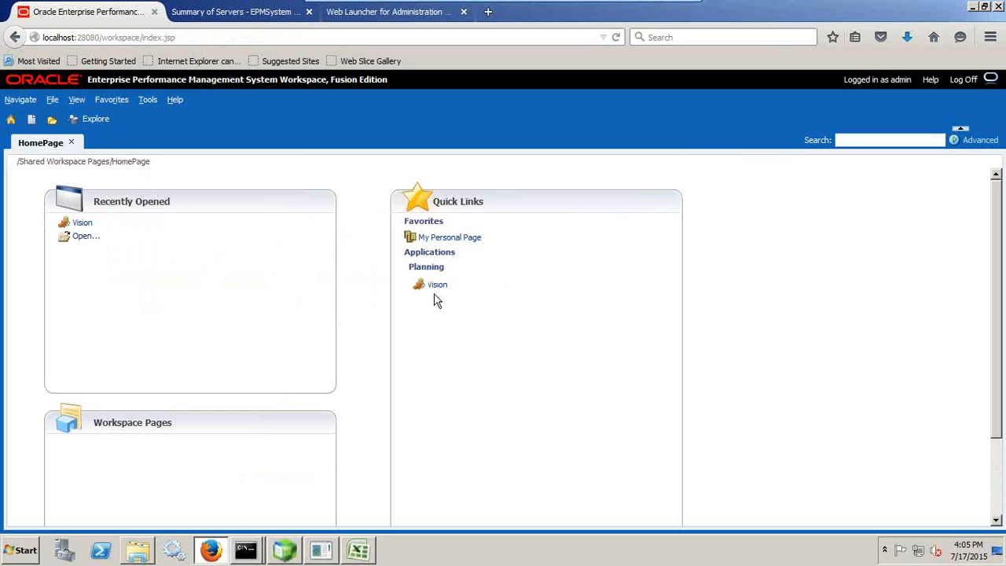
pyautogui.click(962, 79)
pyautogui.click(574, 337)
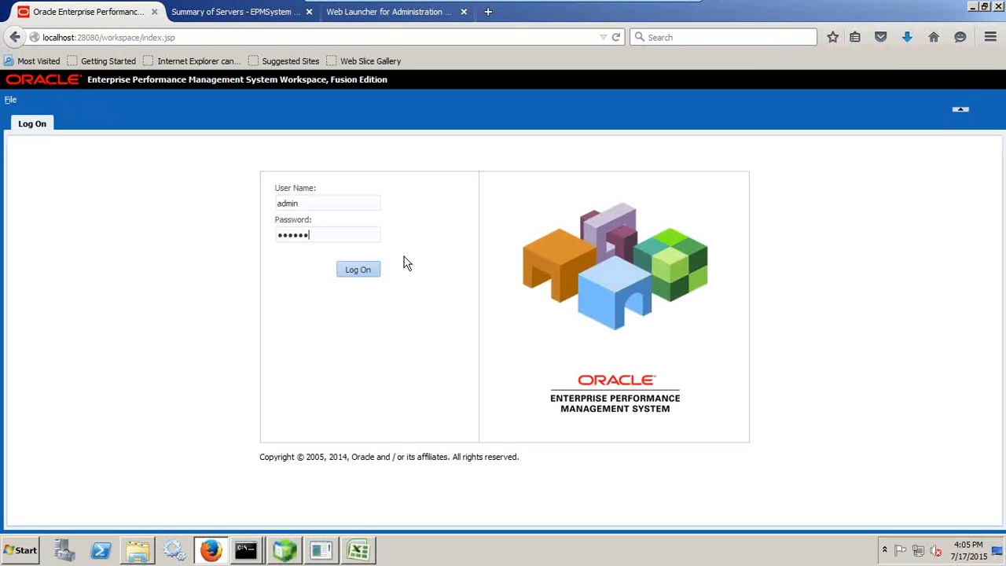
pyautogui.press('Return')
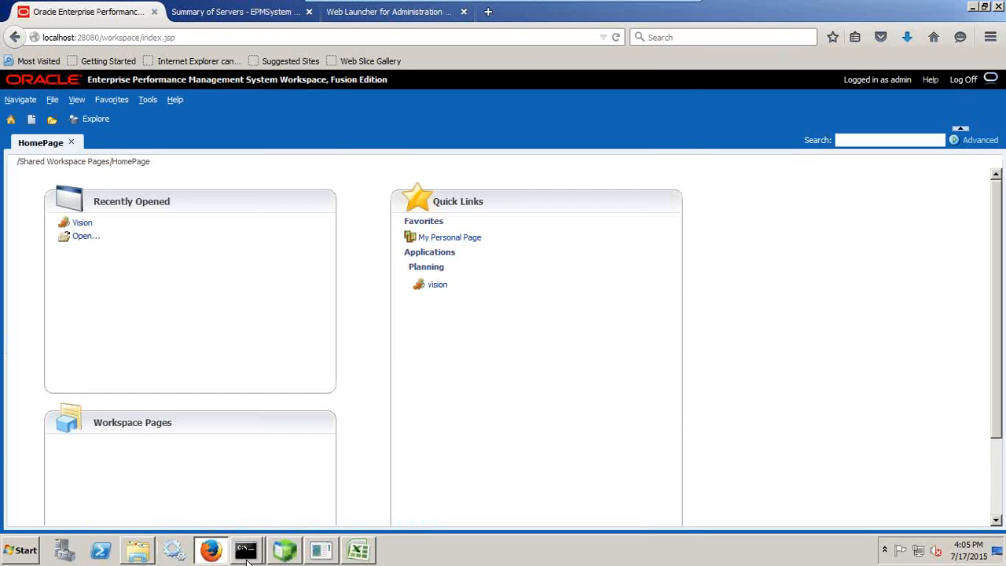
pyautogui.click(284, 550)
# Stop the Vision application with Stop > Application and confirm Yes
pyautogui.rightClick(107, 152)
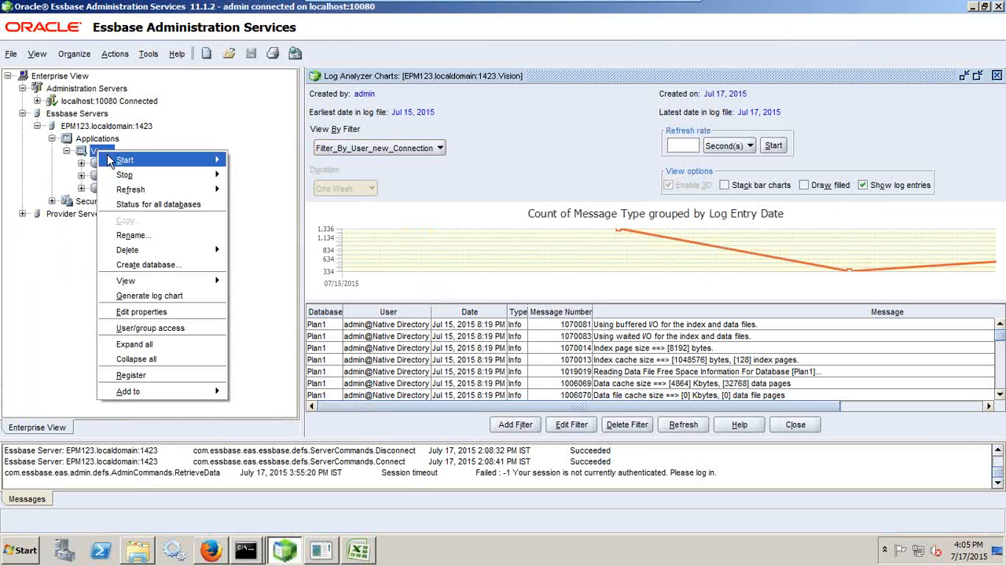
pyautogui.moveTo(169, 174)
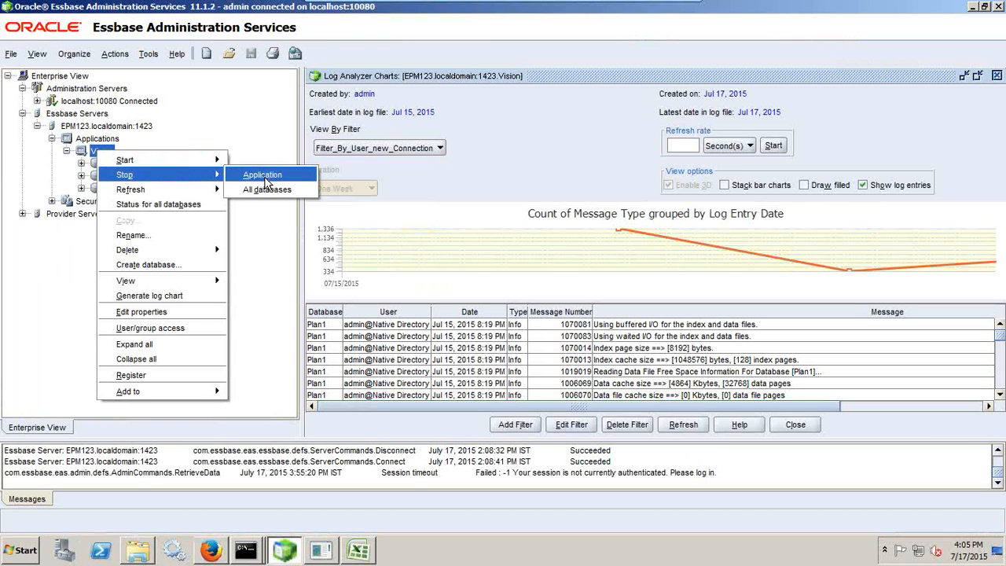
pyautogui.click(265, 176)
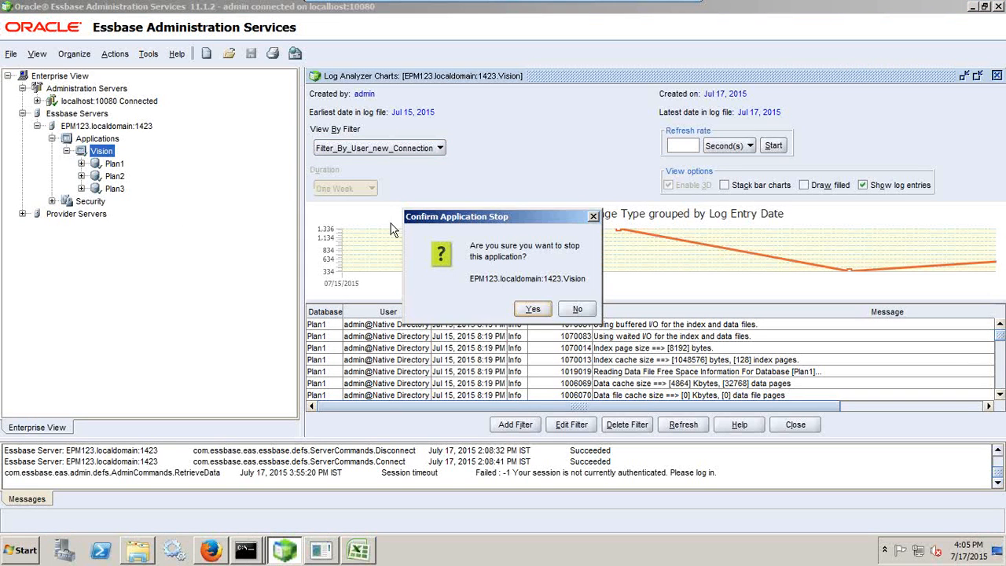
pyautogui.click(534, 311)
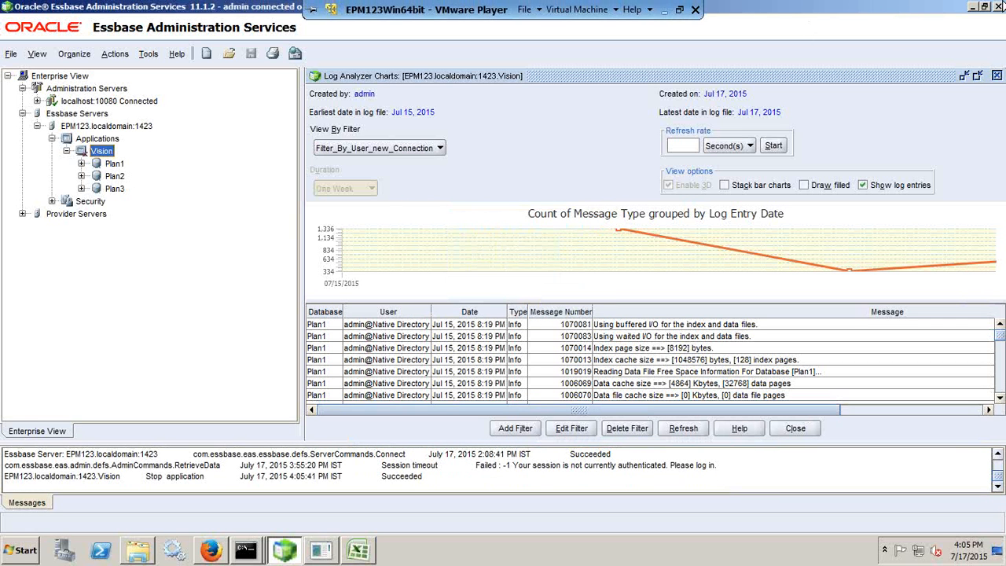
# Relaunch the Administration Services Console from the Web Launcher tab, then return to EPM Workspace
pyautogui.click(211, 550)
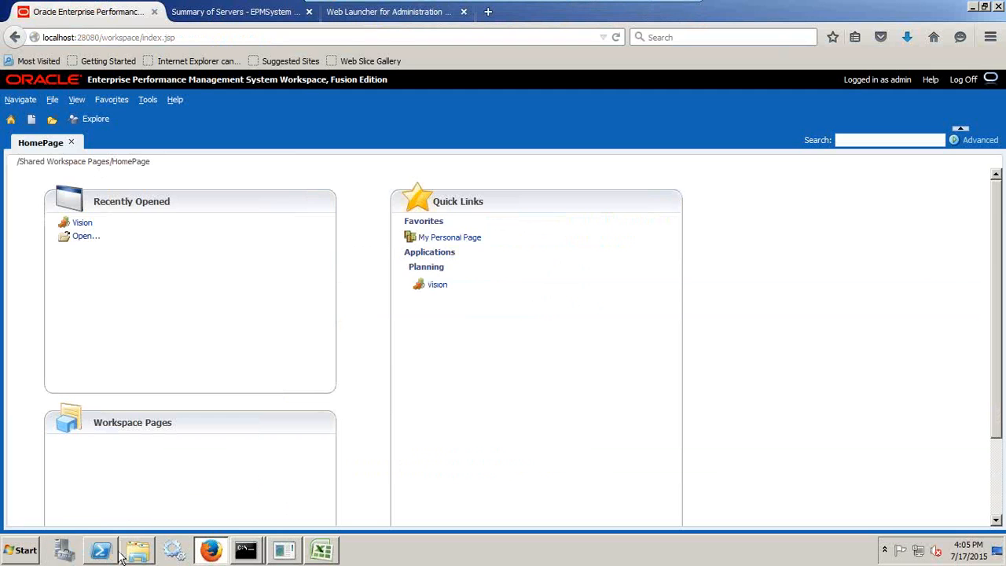
pyautogui.click(389, 13)
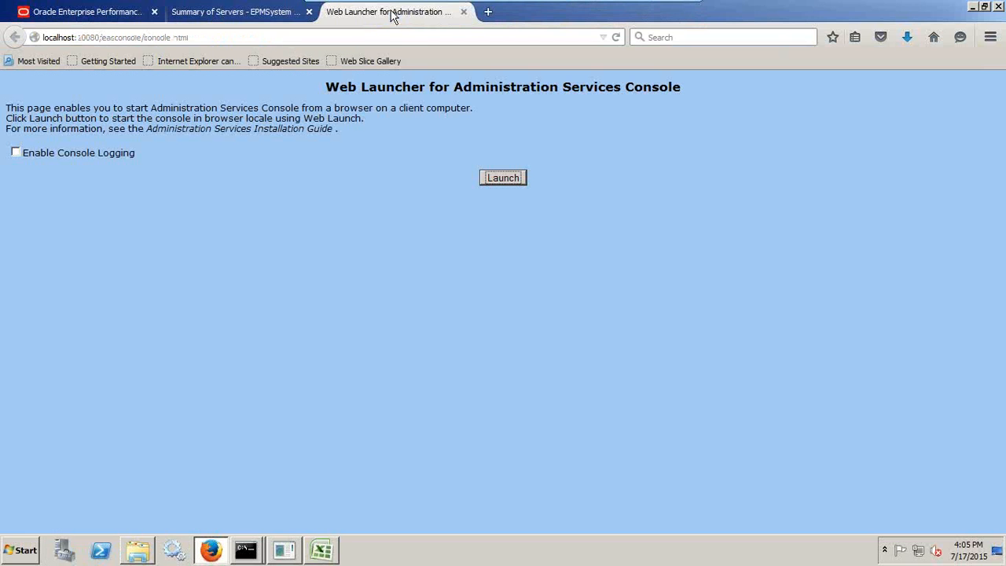
pyautogui.click(498, 177)
pyautogui.click(556, 343)
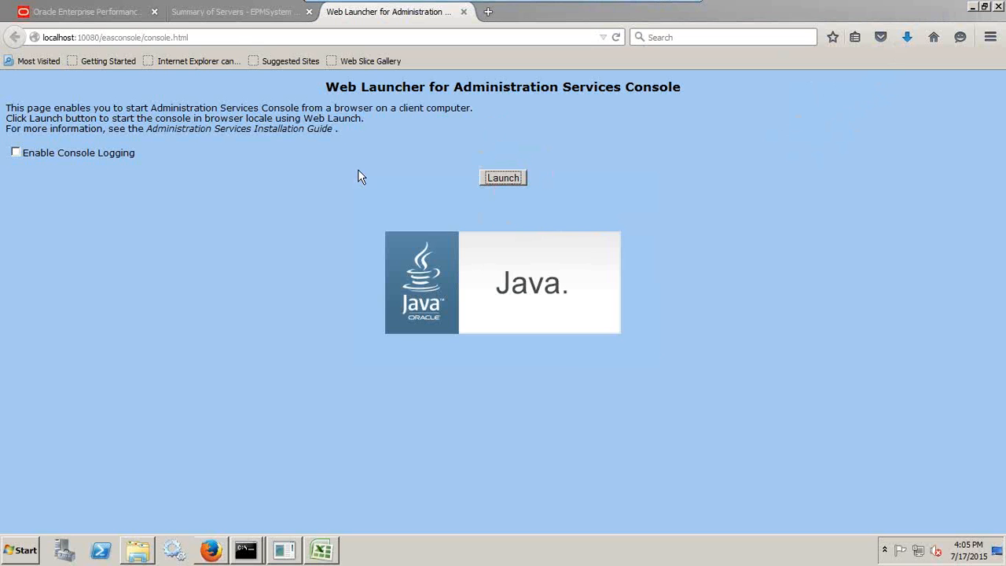
pyautogui.click(95, 11)
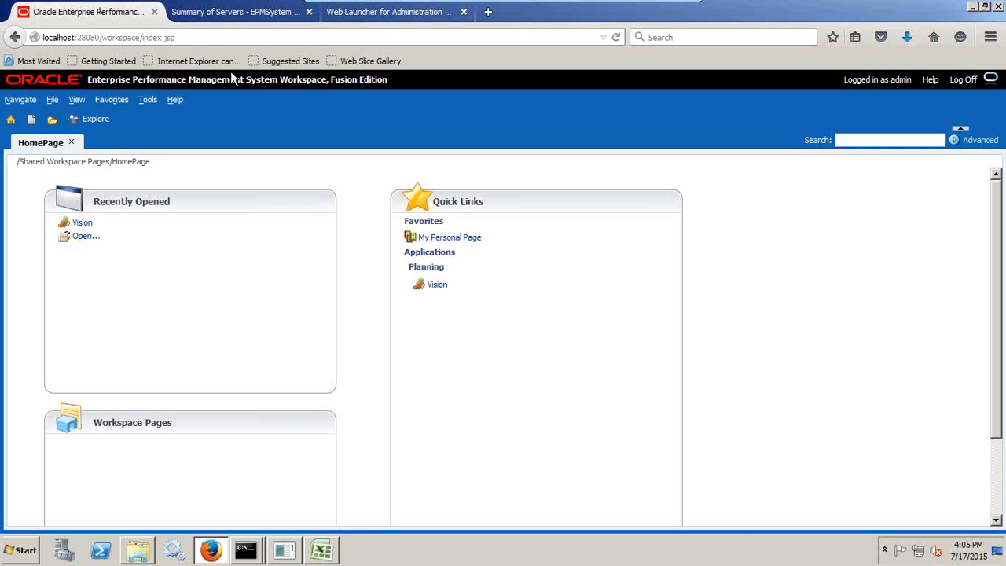
# Open Vision's Plan > Expense Drivers form and expand Trips into its Q1–Q4 values
pyautogui.click(83, 224)
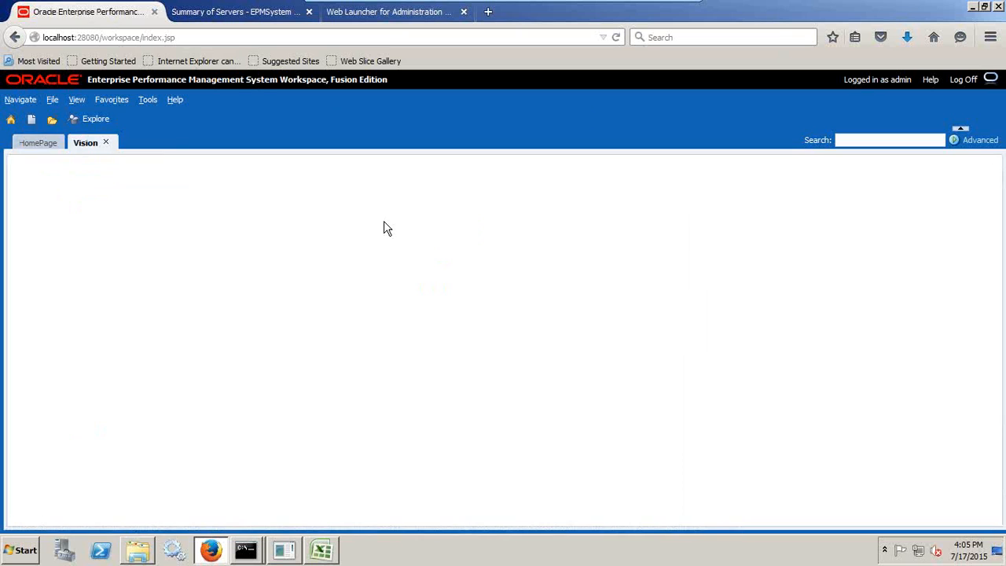
pyautogui.click(17, 217)
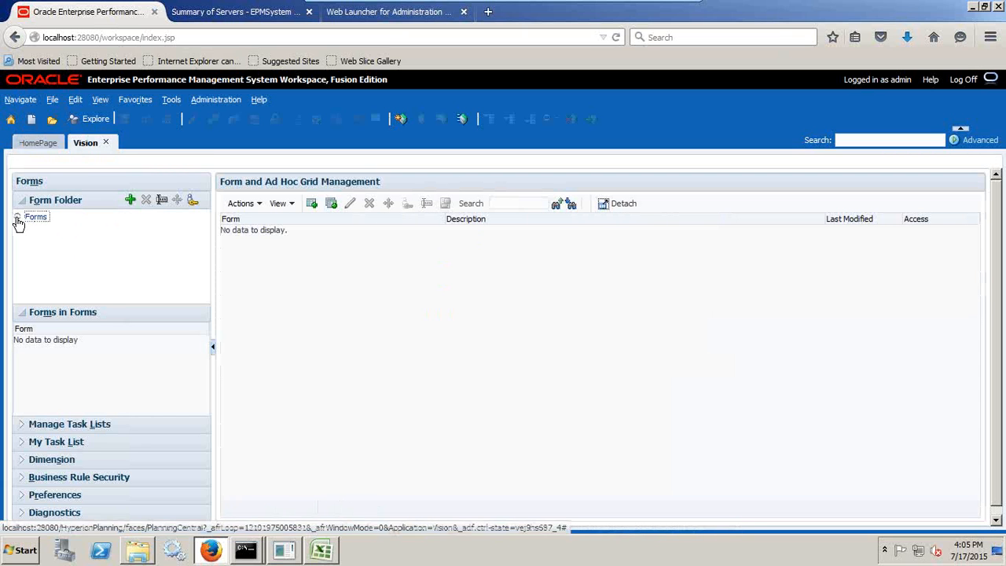
pyautogui.click(41, 242)
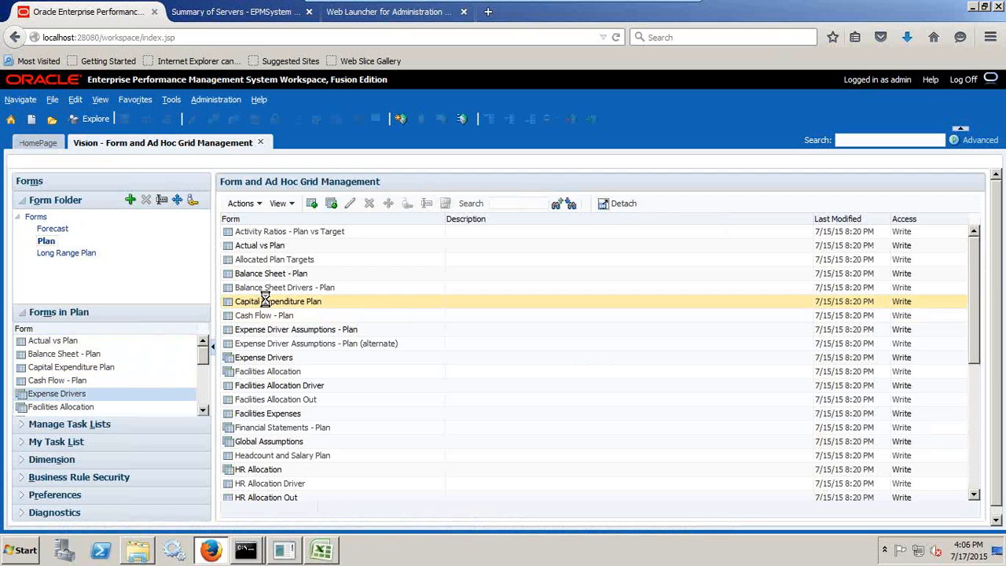
pyautogui.click(79, 393)
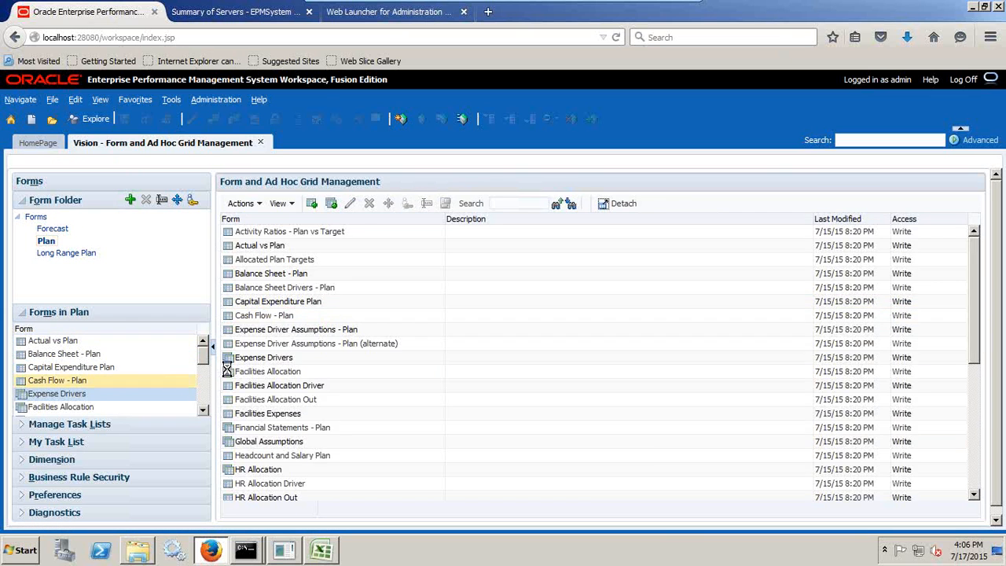
pyautogui.click(342, 276)
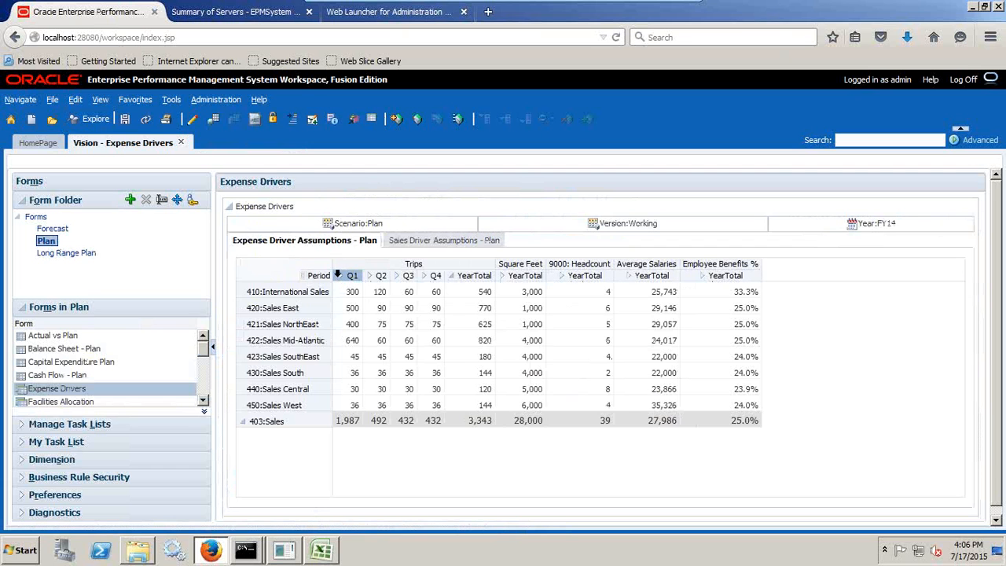
# Enter March Trips of 500 for 423 Sales SouthEast and 300 for 430 Sales South
pyautogui.click(338, 281)
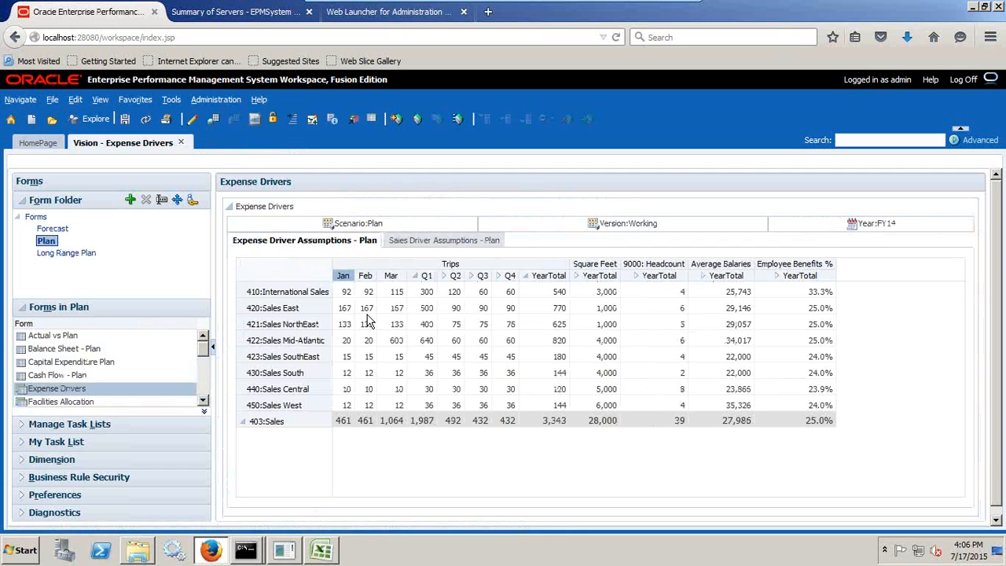
pyautogui.click(393, 355)
pyautogui.write('500')
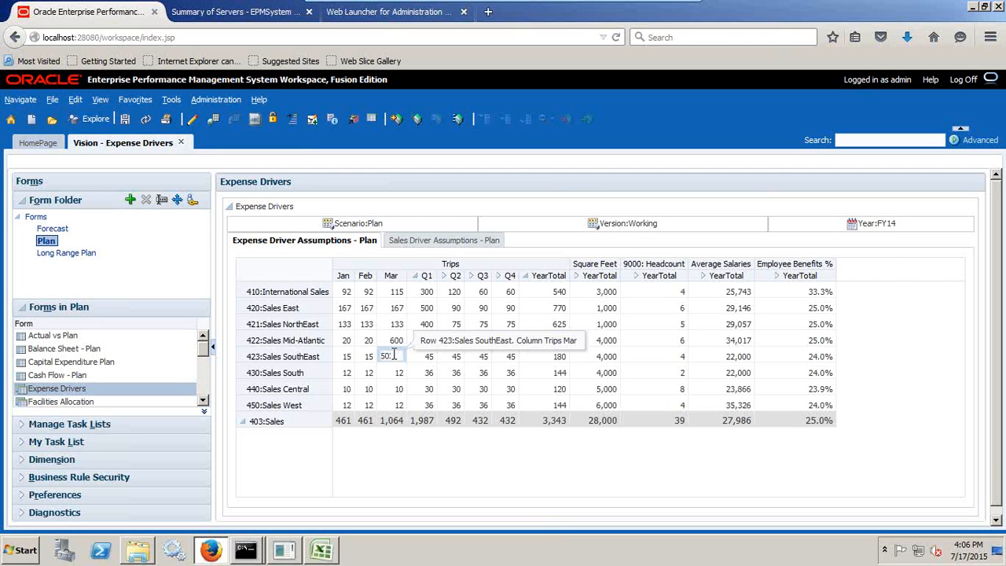
pyautogui.press('Return')
pyautogui.write('30')
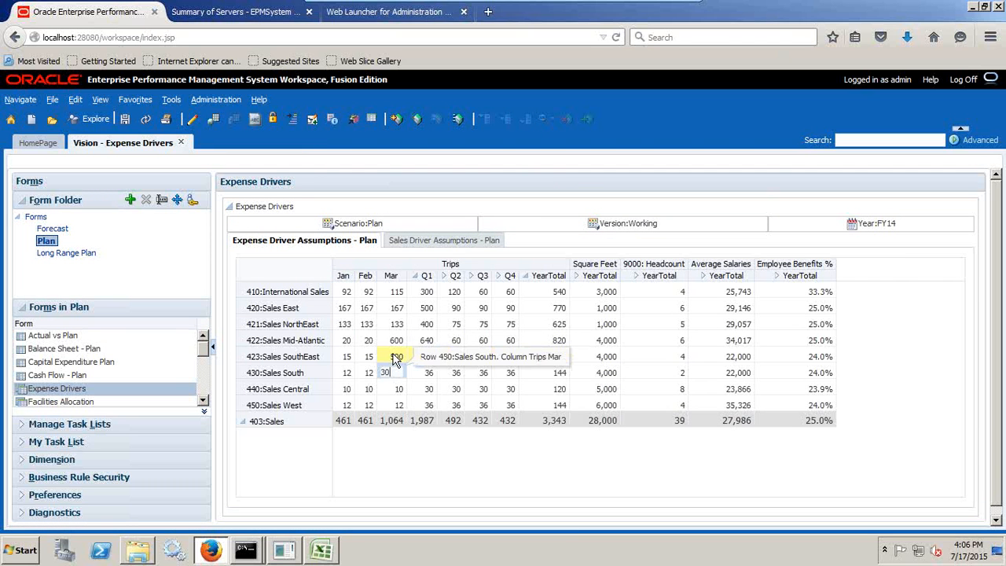
pyautogui.write('0')
pyautogui.press('Return')
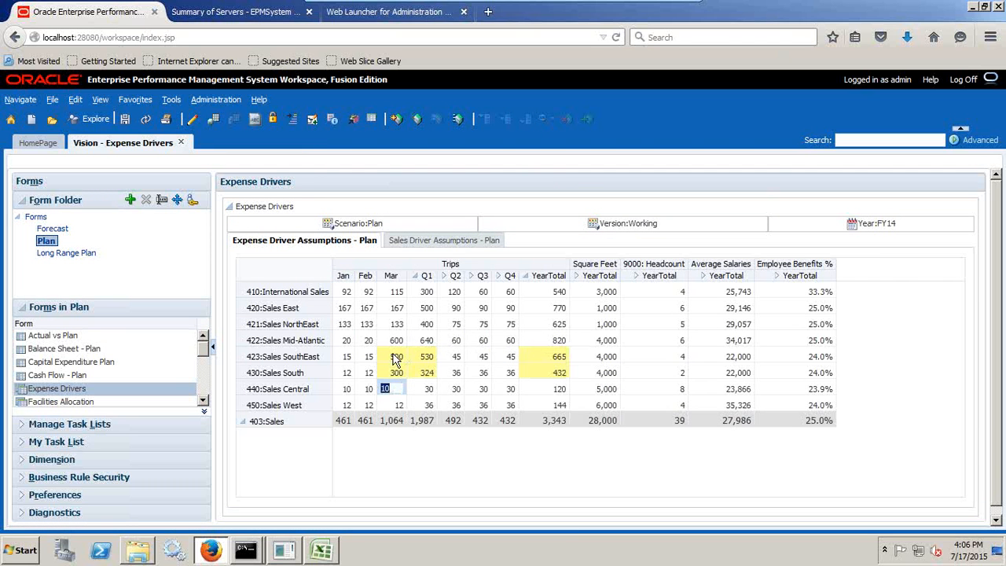
# Save the Expense Drivers form data and dismiss the confirmation
pyautogui.click(124, 120)
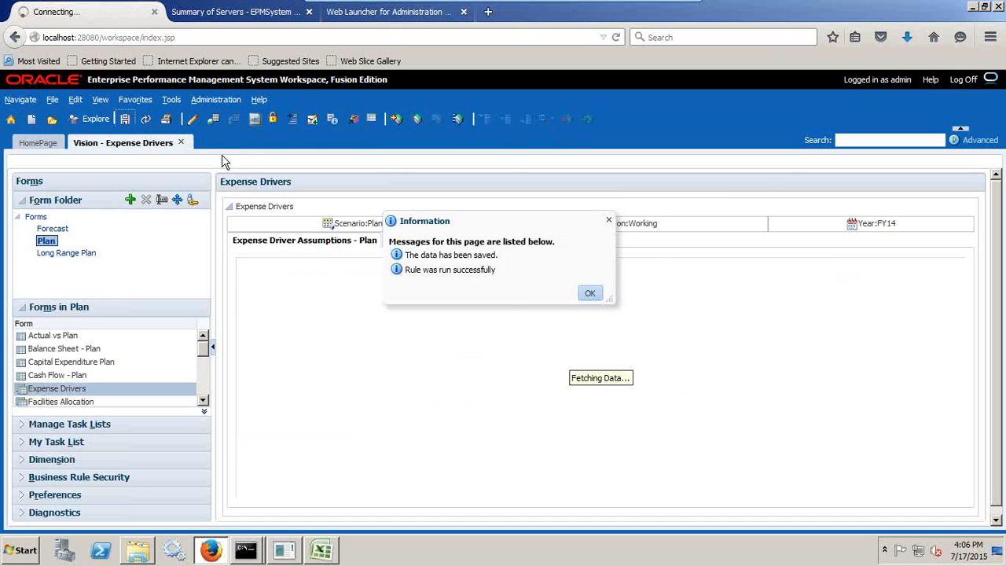
pyautogui.click(594, 296)
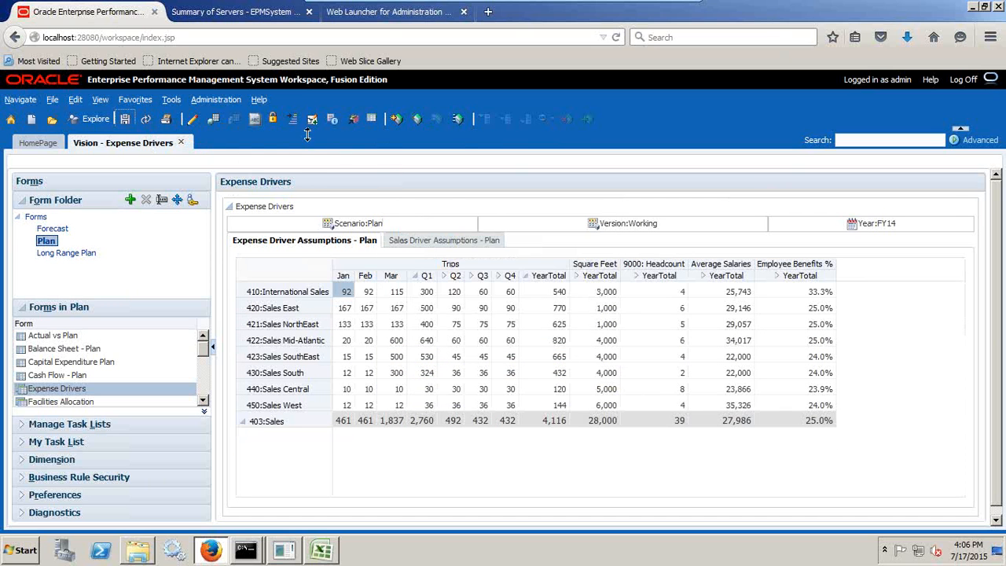
pyautogui.click(231, 102)
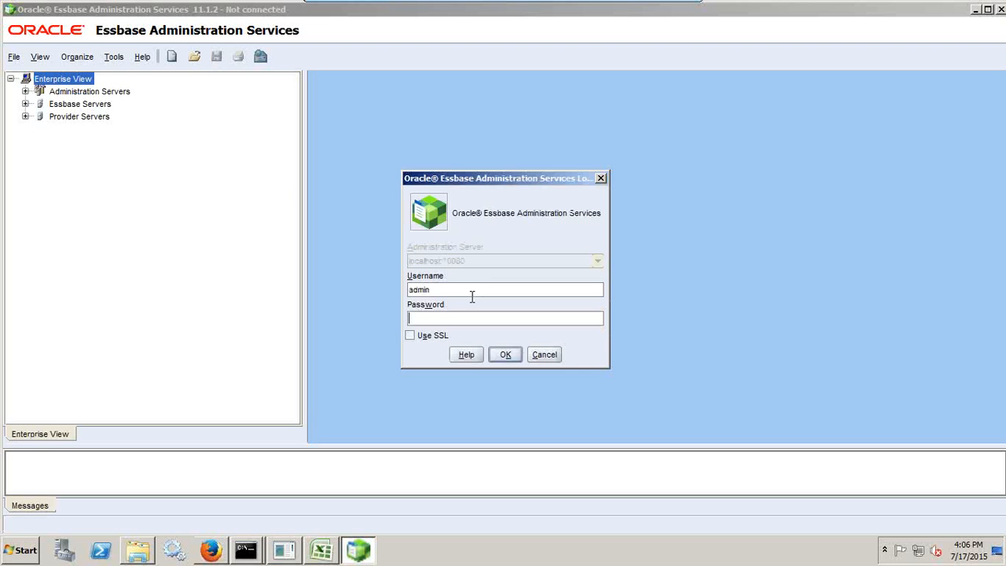
# Log the EAS console in to localhost:10080, then return to the Firefox Planning workspace
pyautogui.press('Return')
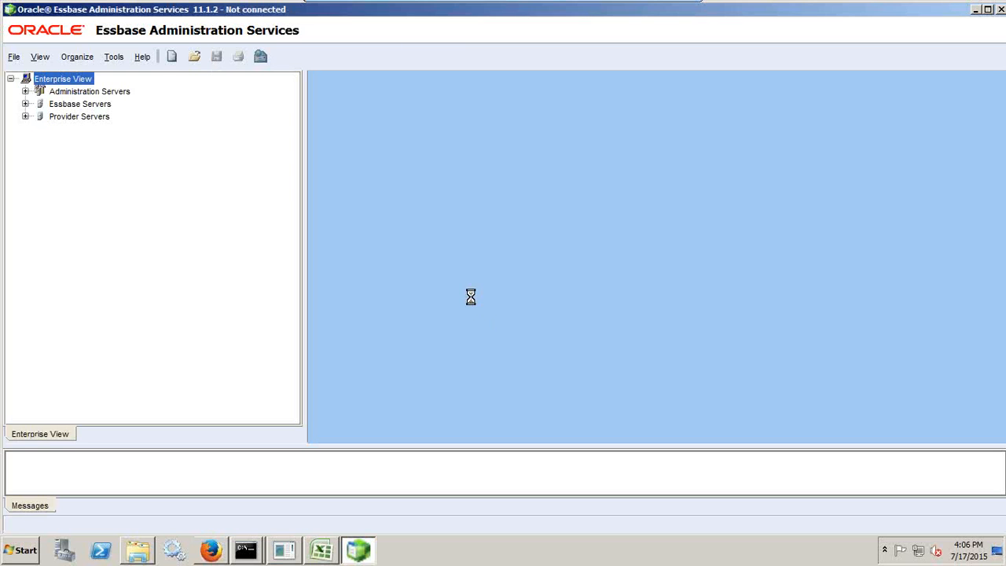
pyautogui.click(679, 11)
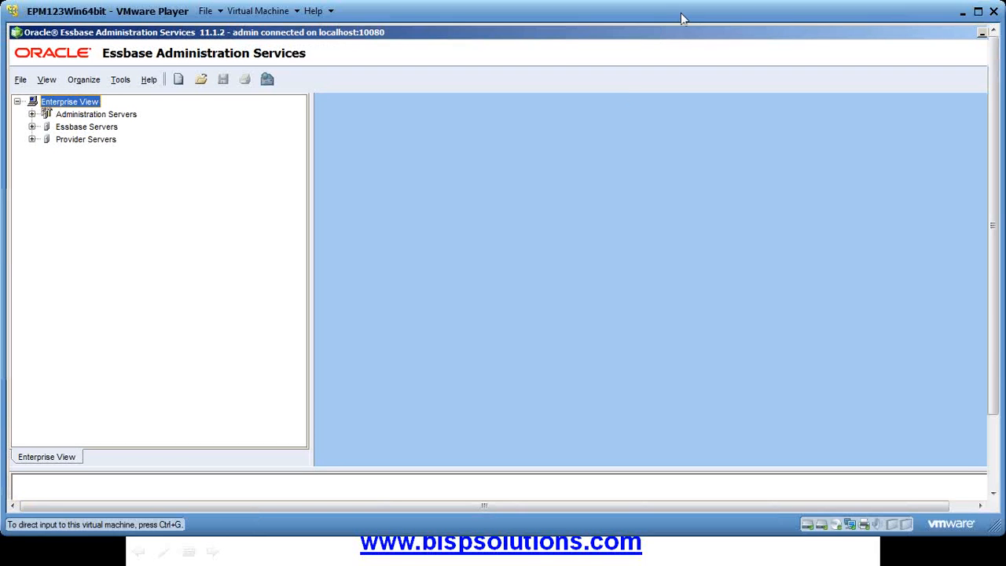
pyautogui.hotkey('alt', 'Tab')
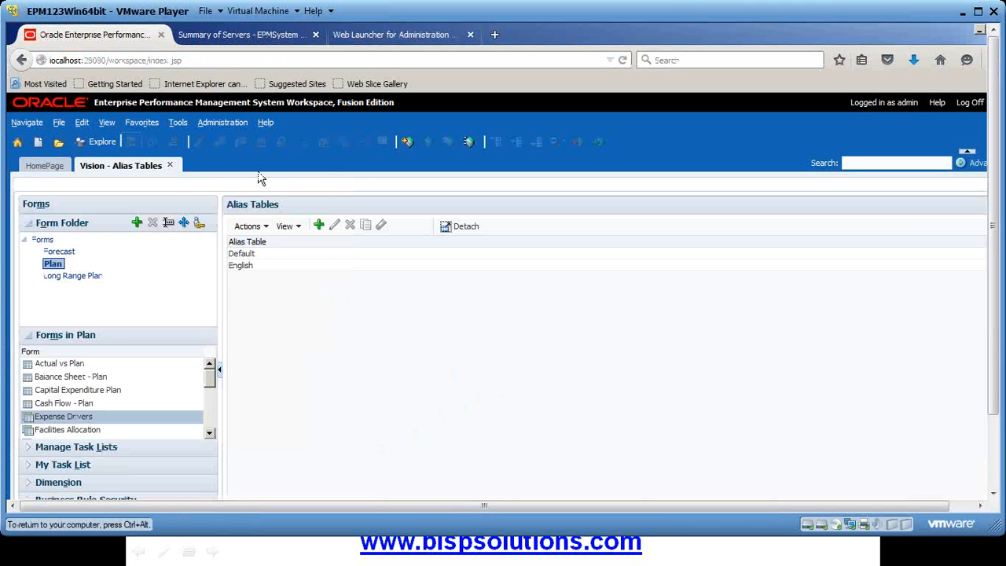
# Open Manage Dimensions and edit the Account dimension's properties
pyautogui.click(224, 123)
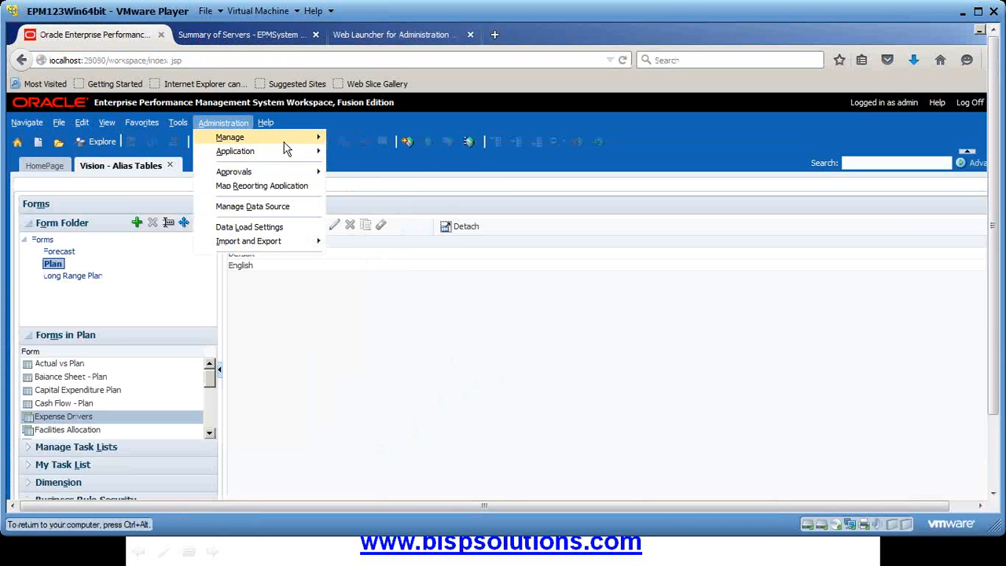
pyautogui.moveTo(299, 140)
pyautogui.click(363, 280)
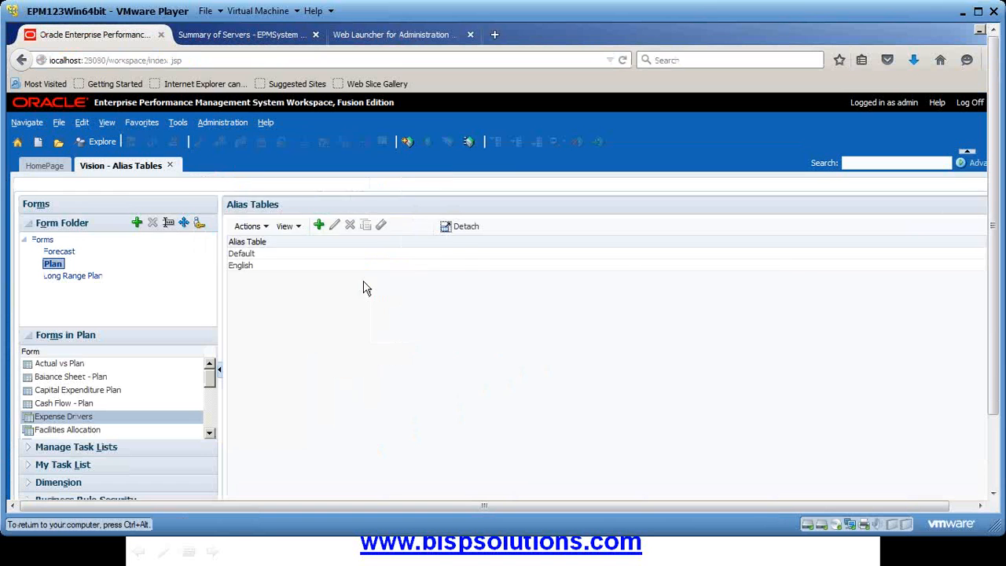
pyautogui.click(268, 412)
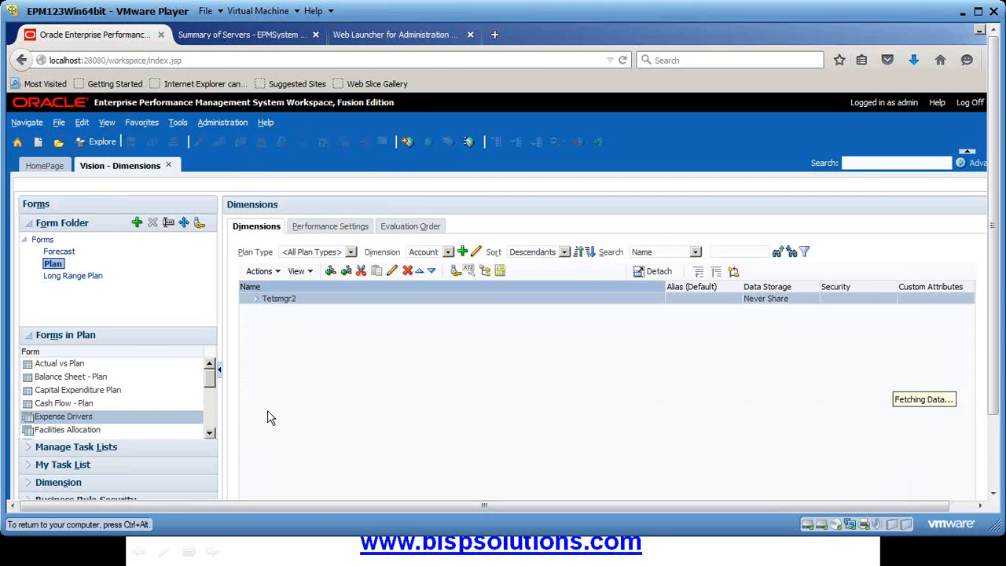
pyautogui.click(475, 252)
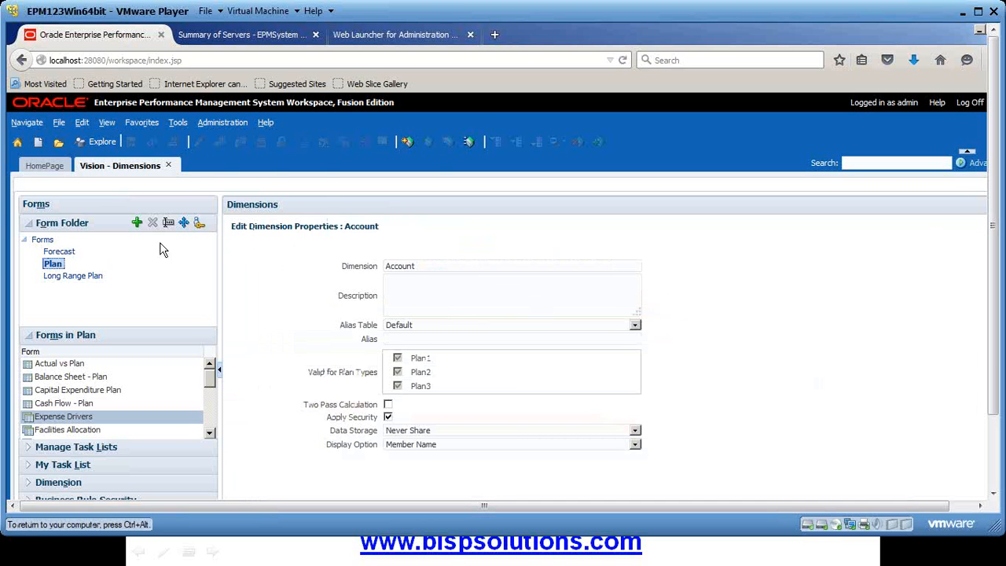
# Return to Manage Dimensions and open Tetsmgr2's member properties
pyautogui.click(224, 122)
pyautogui.moveTo(236, 139)
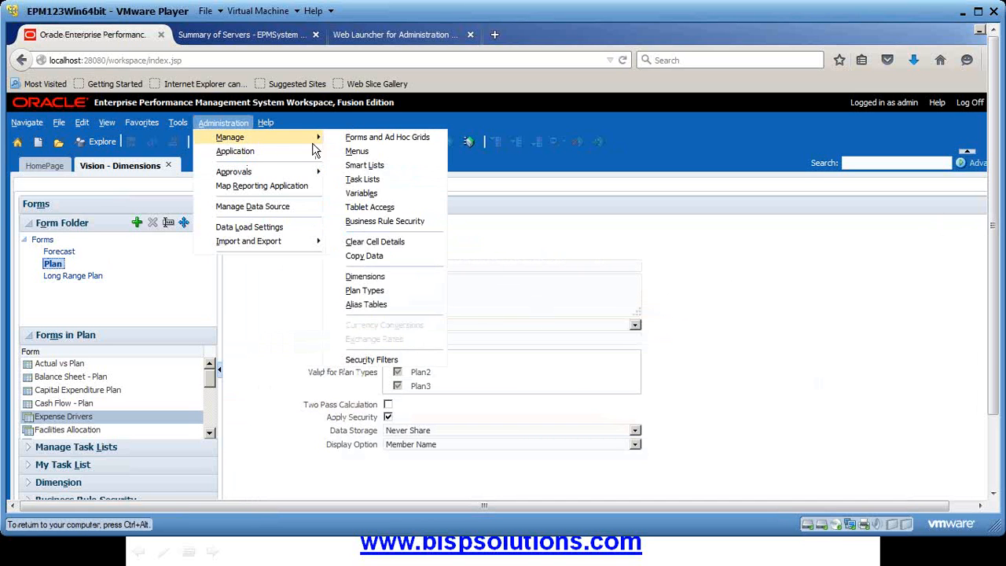
pyautogui.click(368, 277)
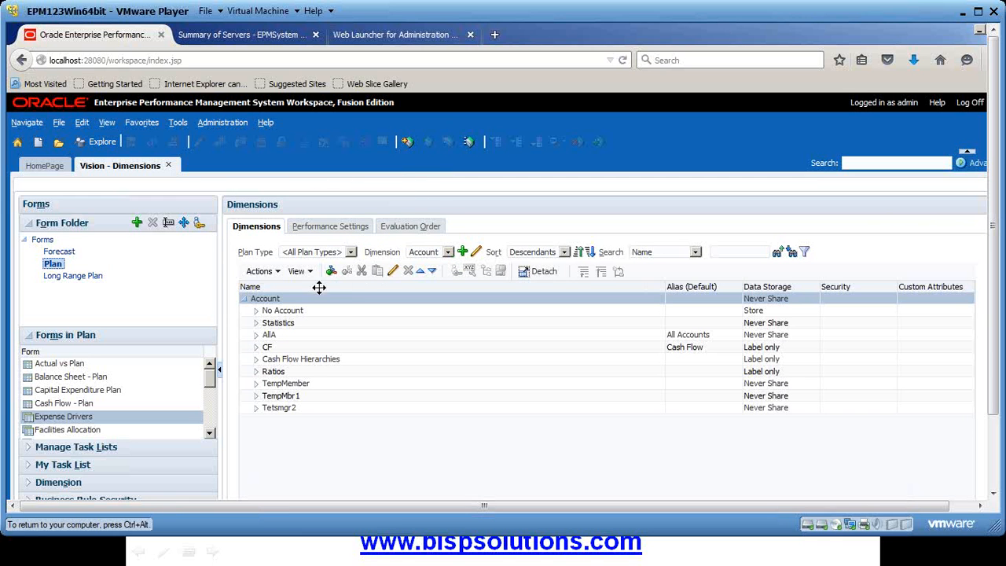
pyautogui.click(271, 406)
pyautogui.click(393, 271)
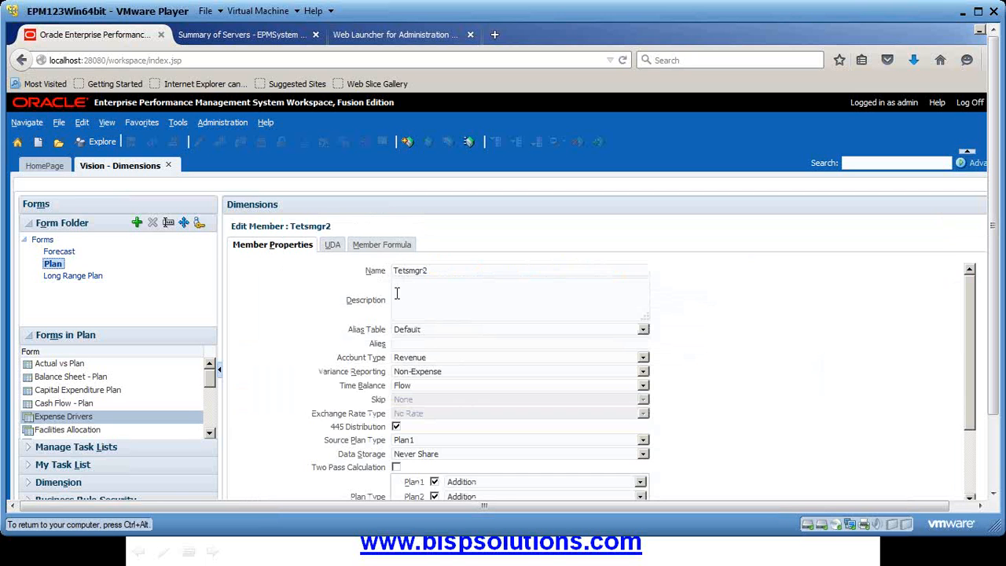
# Open Vision's Refresh Database options, then bring up the 'Any Question?' slide
pyautogui.click(224, 124)
pyautogui.moveTo(255, 176)
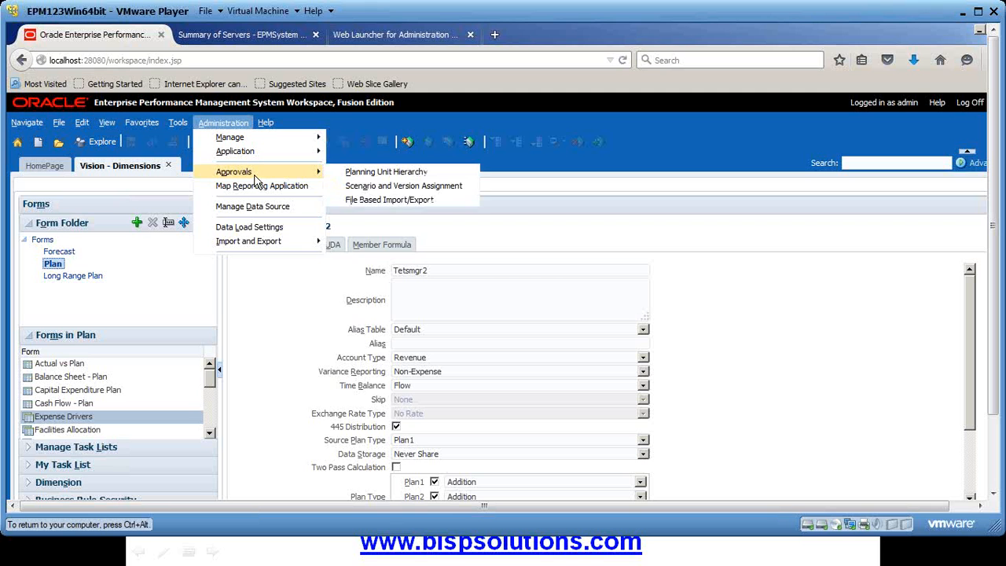
pyautogui.moveTo(297, 155)
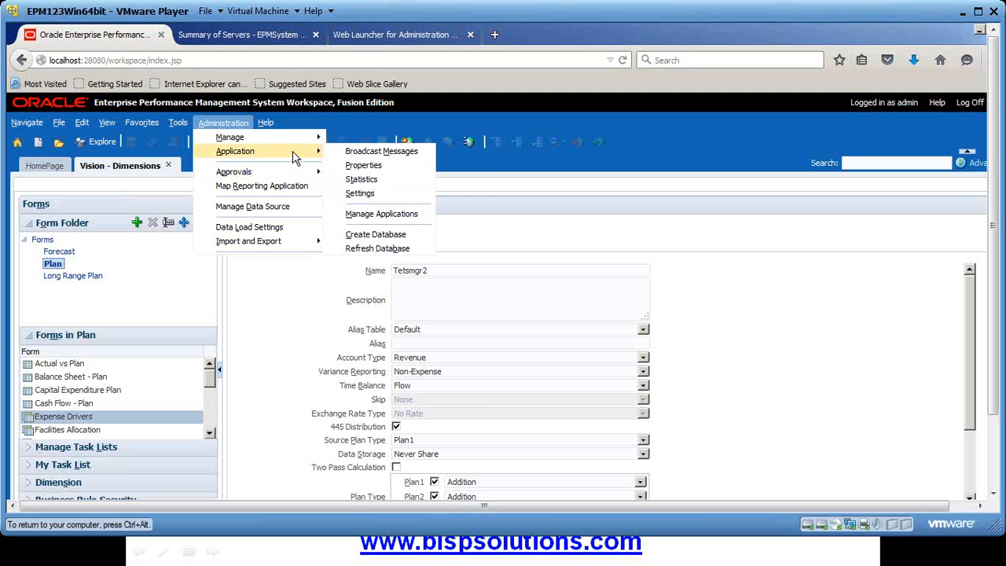
pyautogui.click(377, 248)
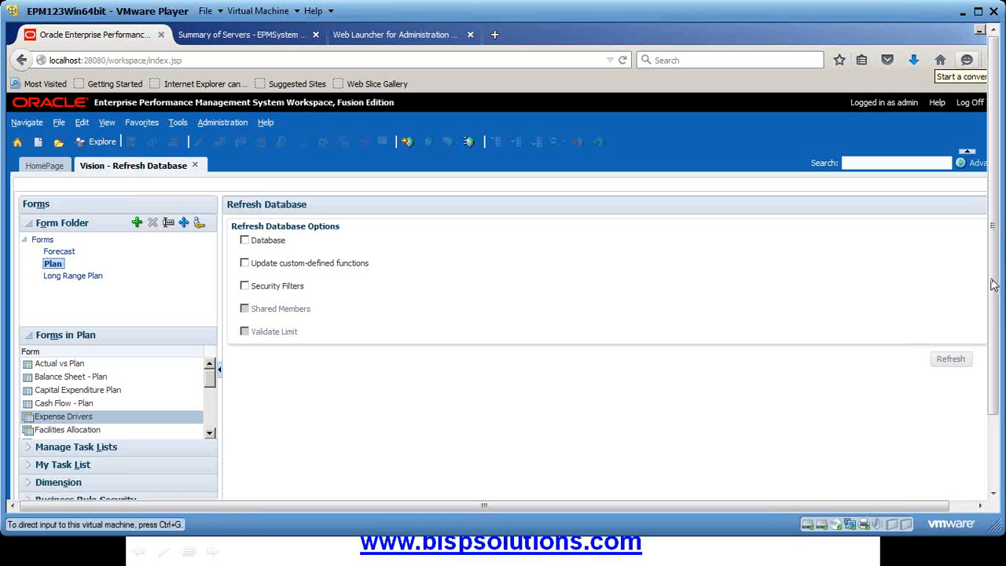
pyautogui.press('super')
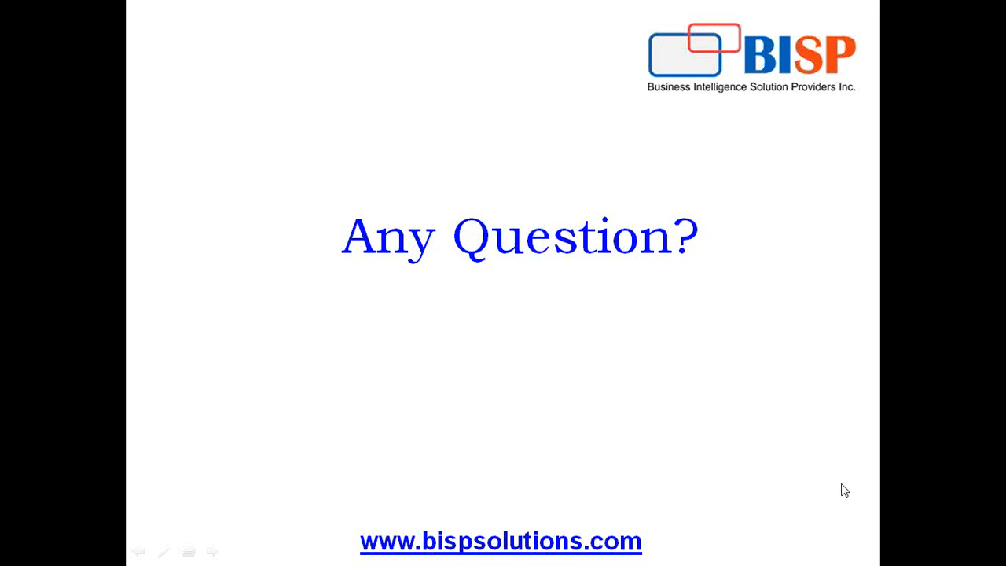
pyautogui.press('super')
pyautogui.press('super')
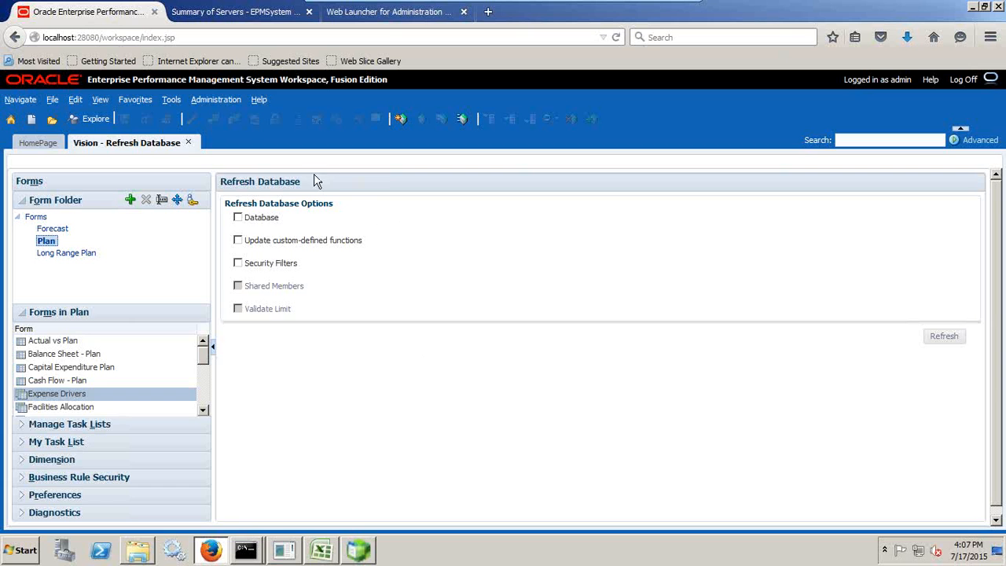
# Open the Plan1 database folder and select the Plan1 ALG audit log
pyautogui.click(139, 550)
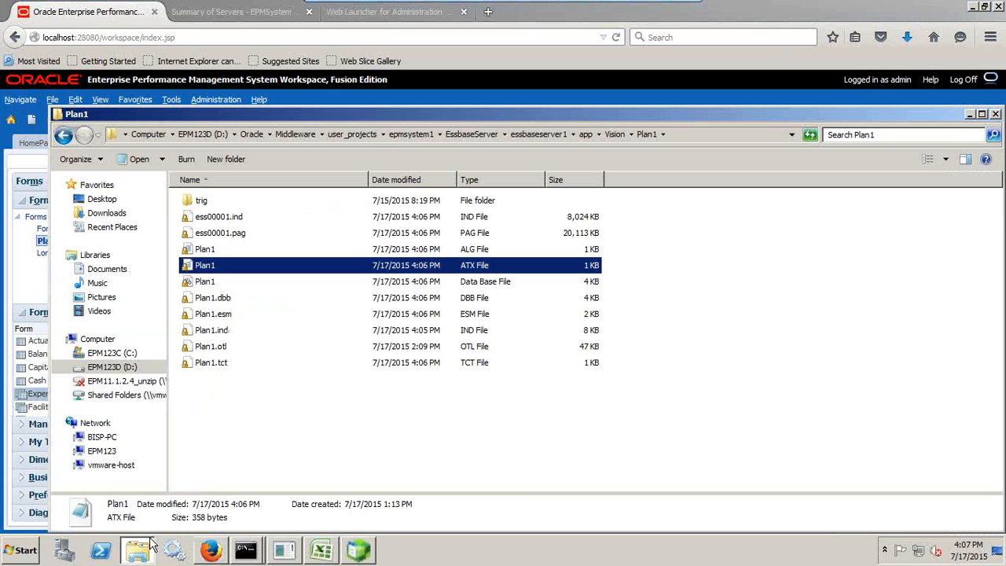
pyautogui.click(395, 251)
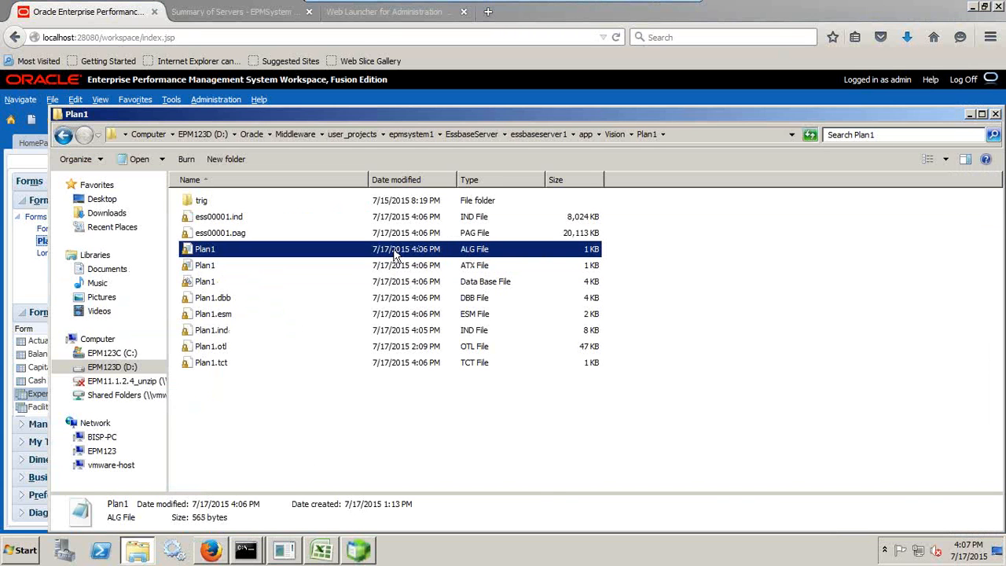
pyautogui.click(412, 266)
pyautogui.click(419, 251)
pyautogui.click(209, 268)
pyautogui.click(464, 251)
pyautogui.click(467, 264)
pyautogui.click(268, 248)
# Open Plan1.ALG in Notepad, highlight the newest 16:06:19 update entry, then close it
pyautogui.rightClick(268, 248)
pyautogui.click(294, 272)
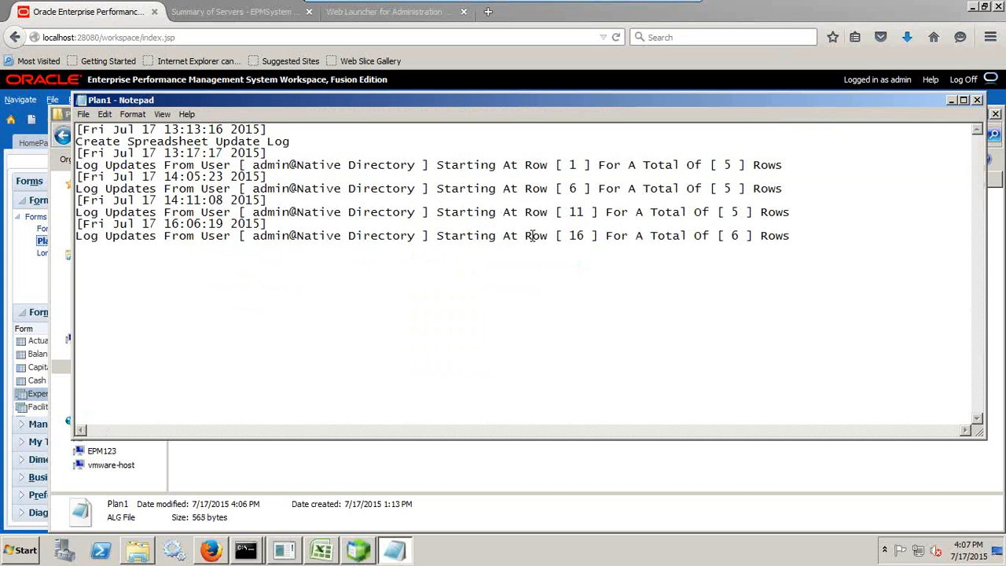
pyautogui.moveTo(792, 234); pyautogui.dragTo(61, 228)
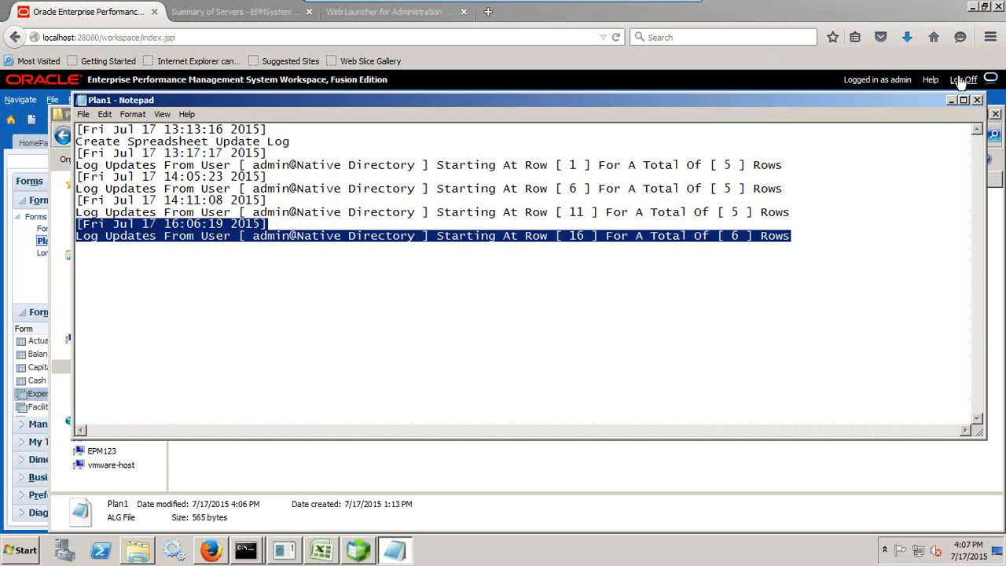
pyautogui.click(976, 100)
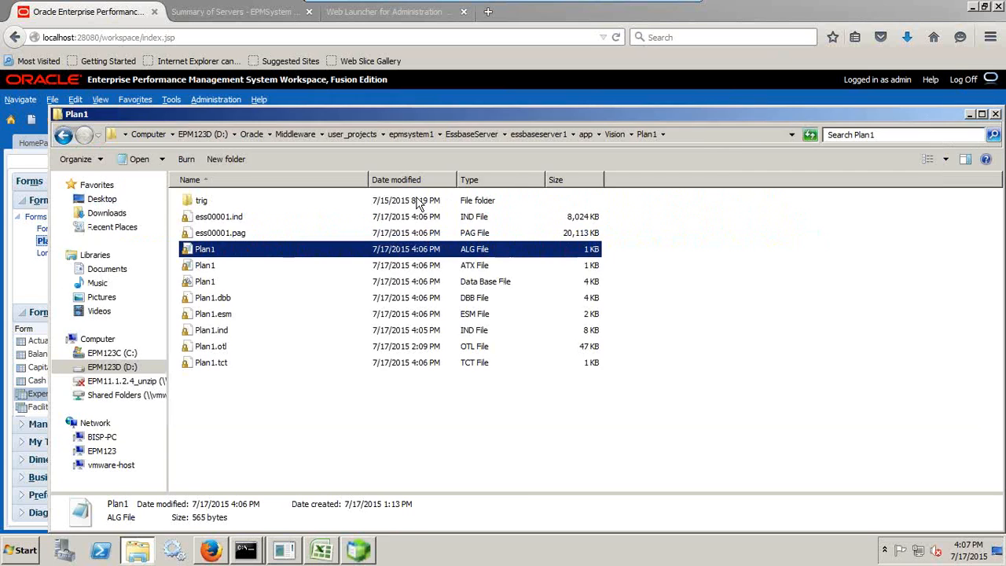
# Open Plan1.ATX in Notepad and highlight its newest block recording 423 at 500 and 430 at 300
pyautogui.click(219, 266)
pyautogui.rightClick(246, 265)
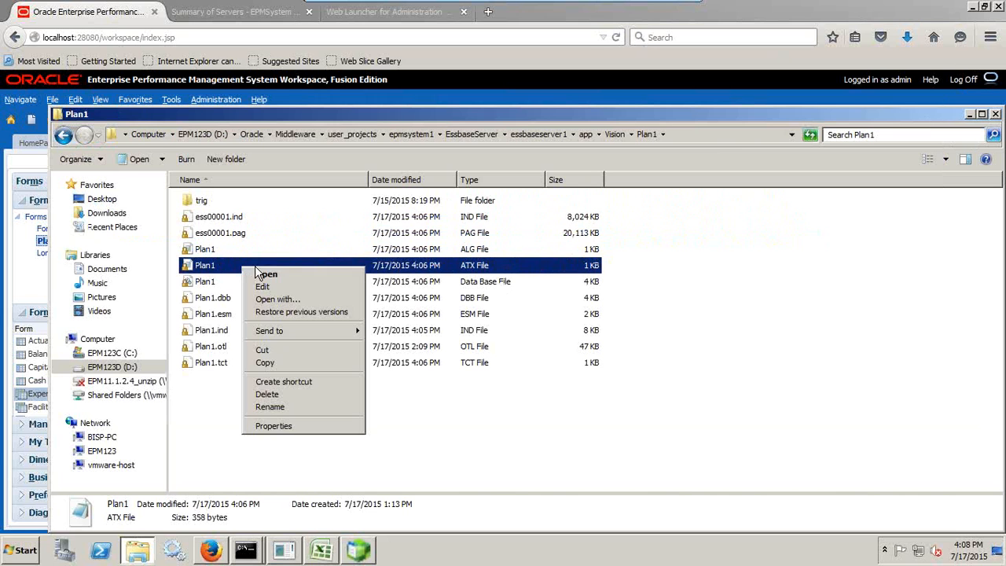
pyautogui.click(263, 284)
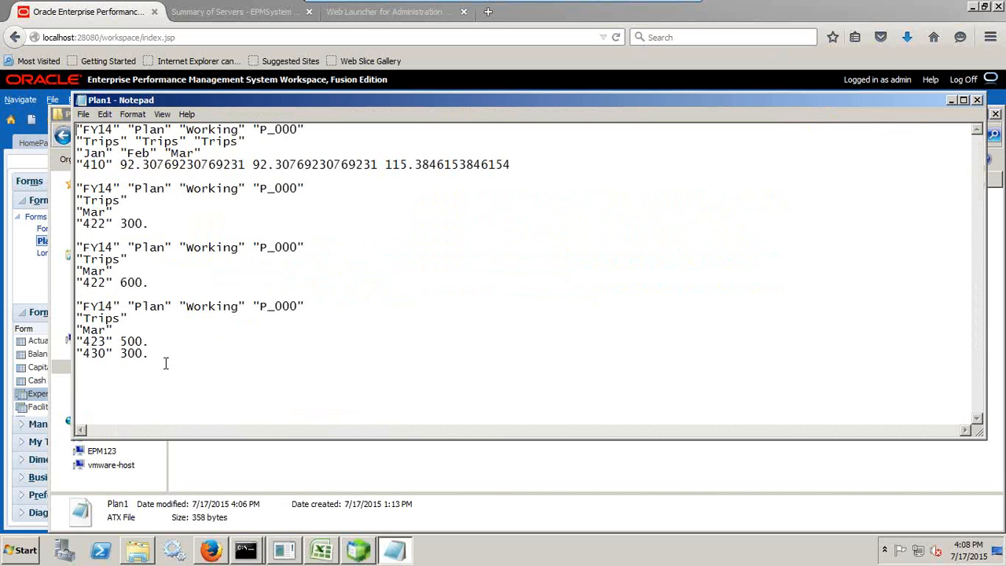
pyautogui.moveTo(165, 363); pyautogui.dragTo(76, 306)
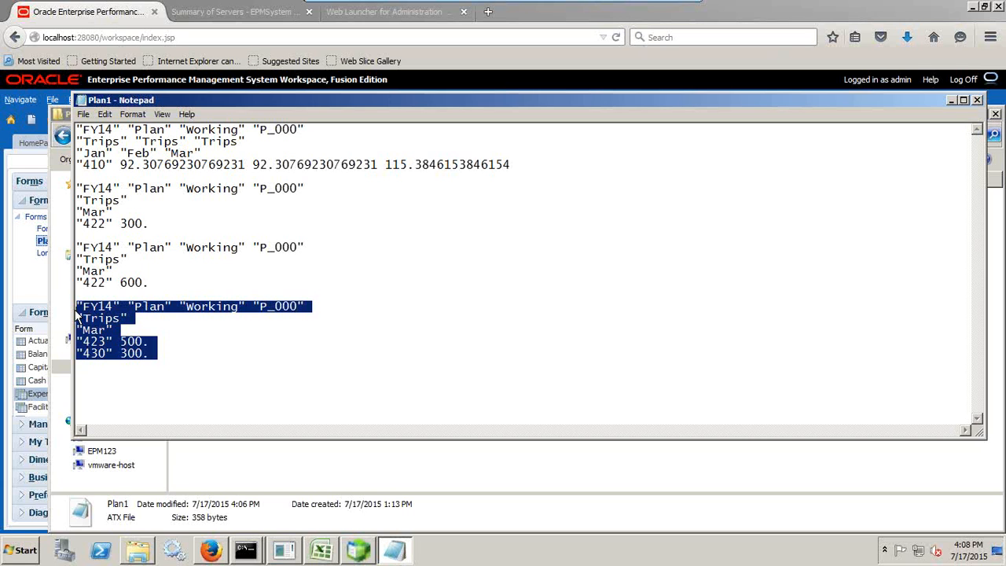
pyautogui.moveTo(550, 9)
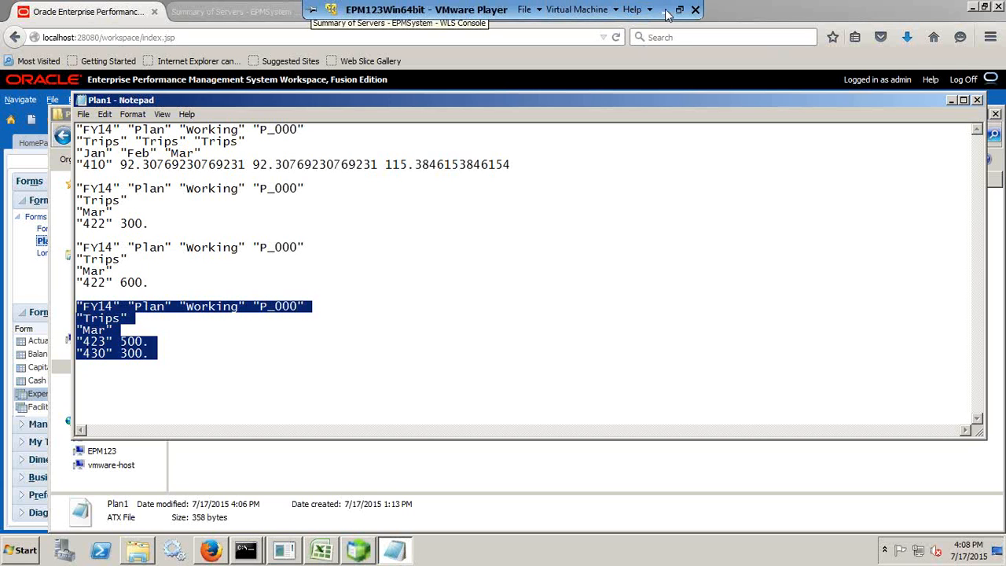